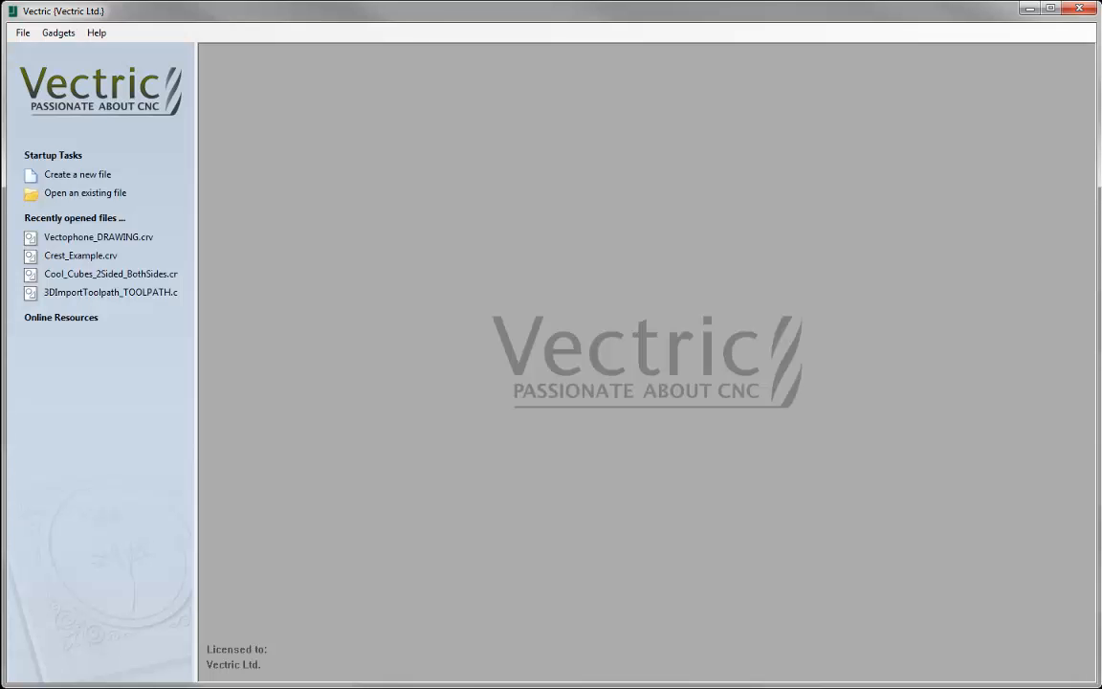
- Open the existing file Vectophone_DRAWING.crv from the TPTemplates_FILES folder
{"action": "left_click", "coordinate": [76, 196]}
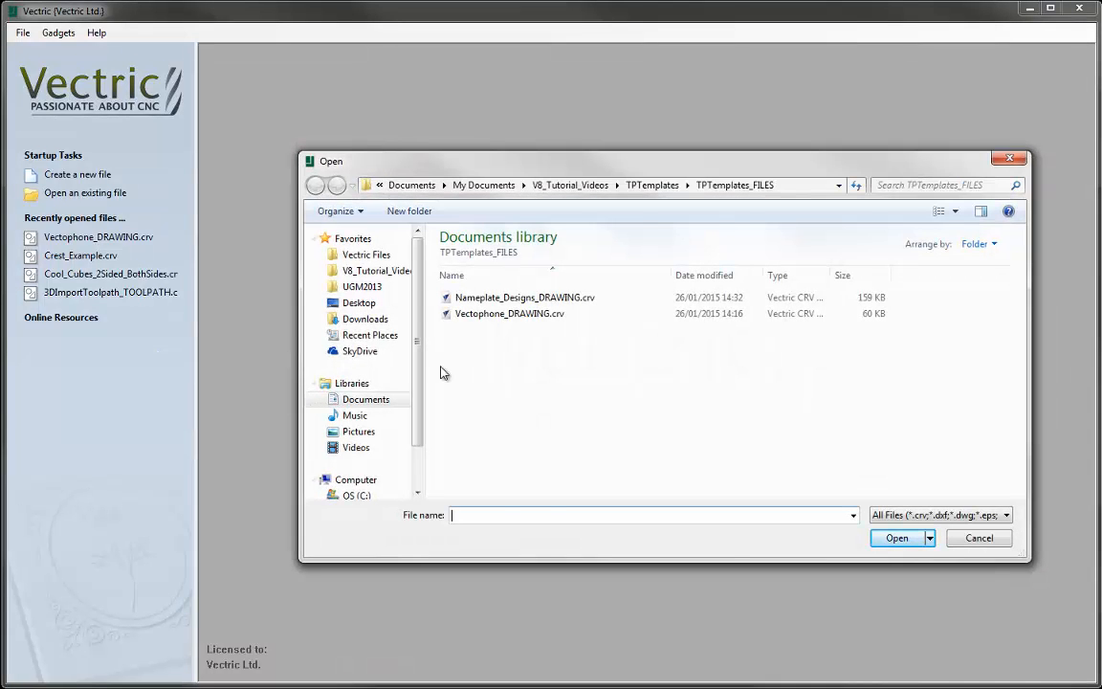
{"action": "left_click", "coordinate": [502, 324]}
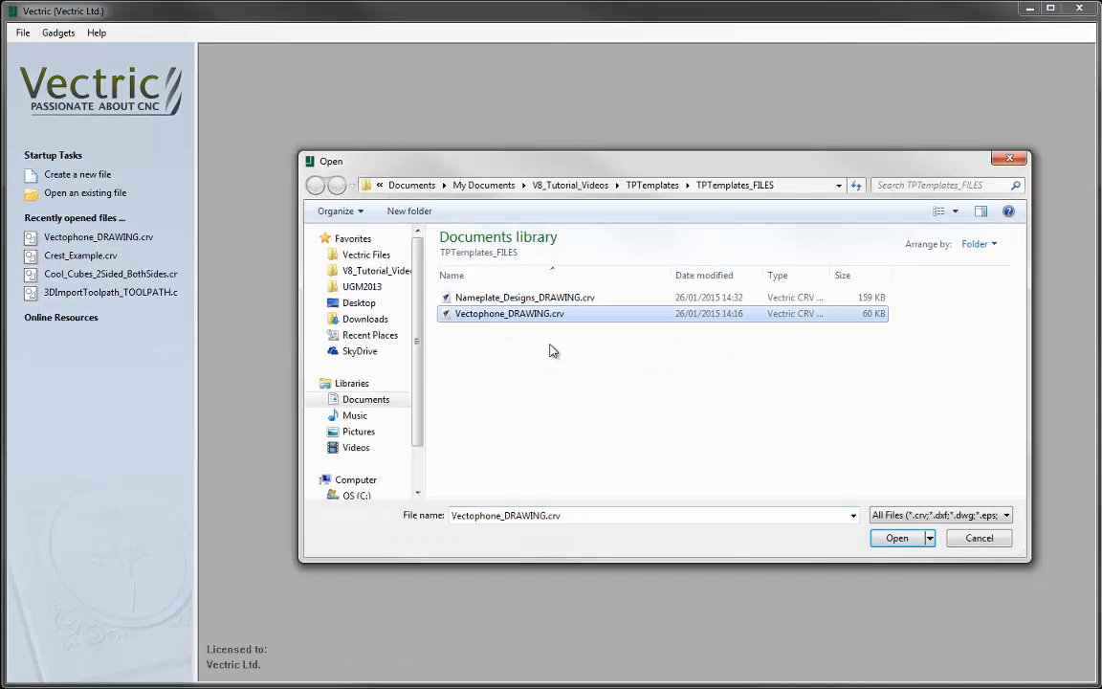
{"action": "left_click", "coordinate": [899, 540]}
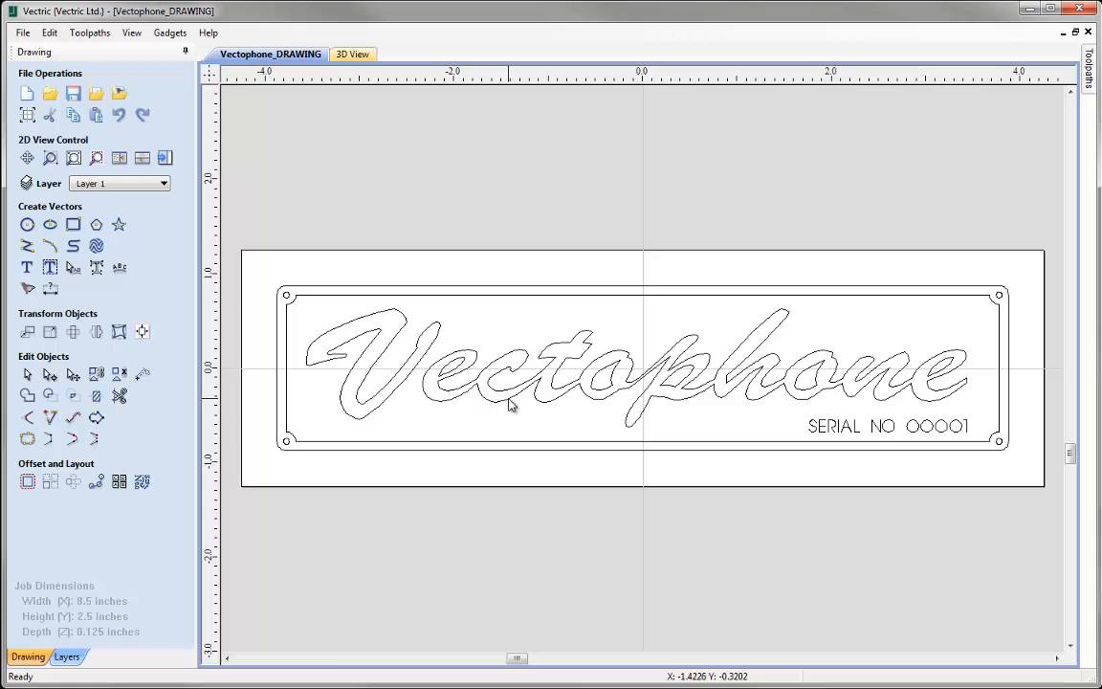
{"action": "left_click", "coordinate": [165, 158]}
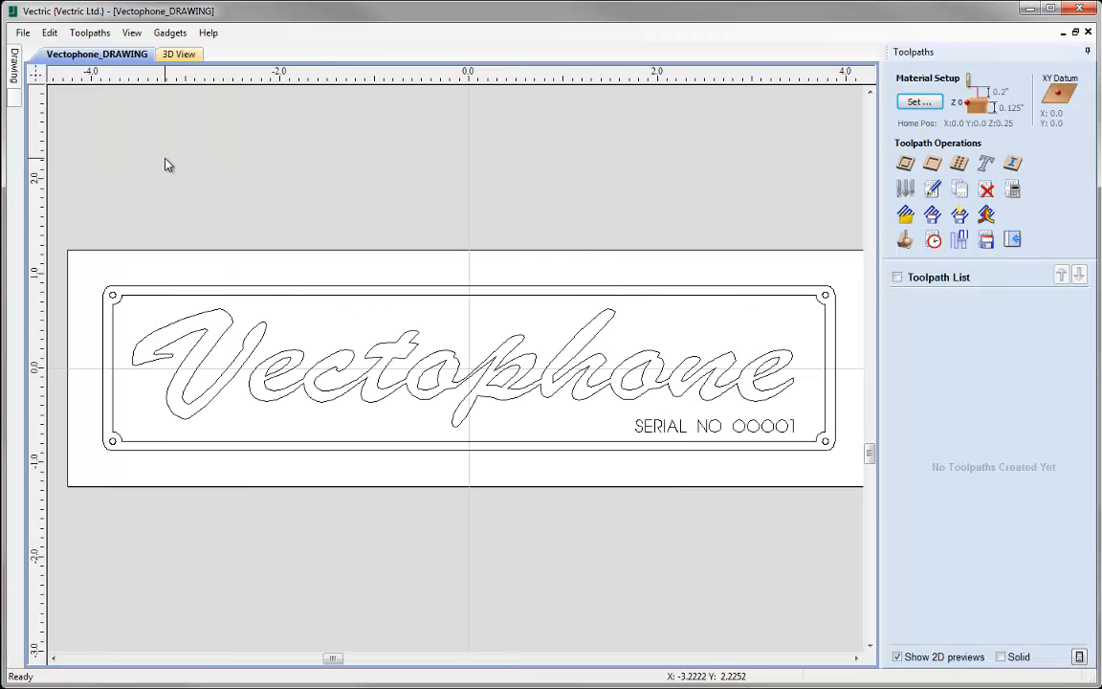
{"action": "left_click", "coordinate": [1012, 239]}
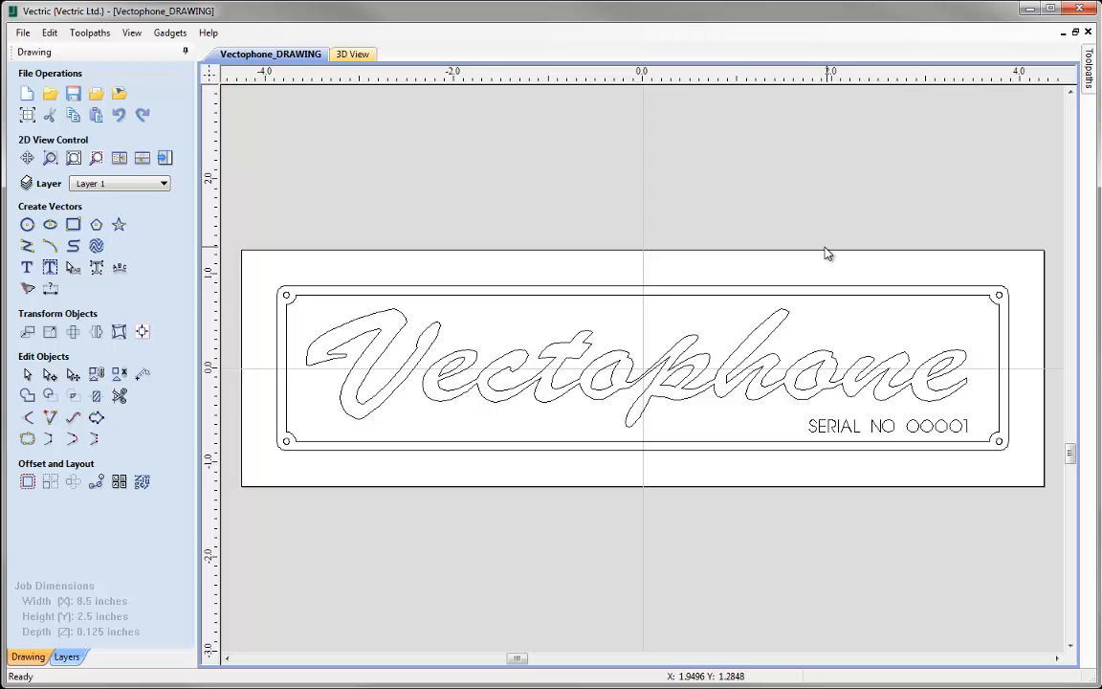
- Move the inner border and the Vectophone lettering vectors to a new layer named Pocket
{"action": "left_click", "coordinate": [712, 296]}
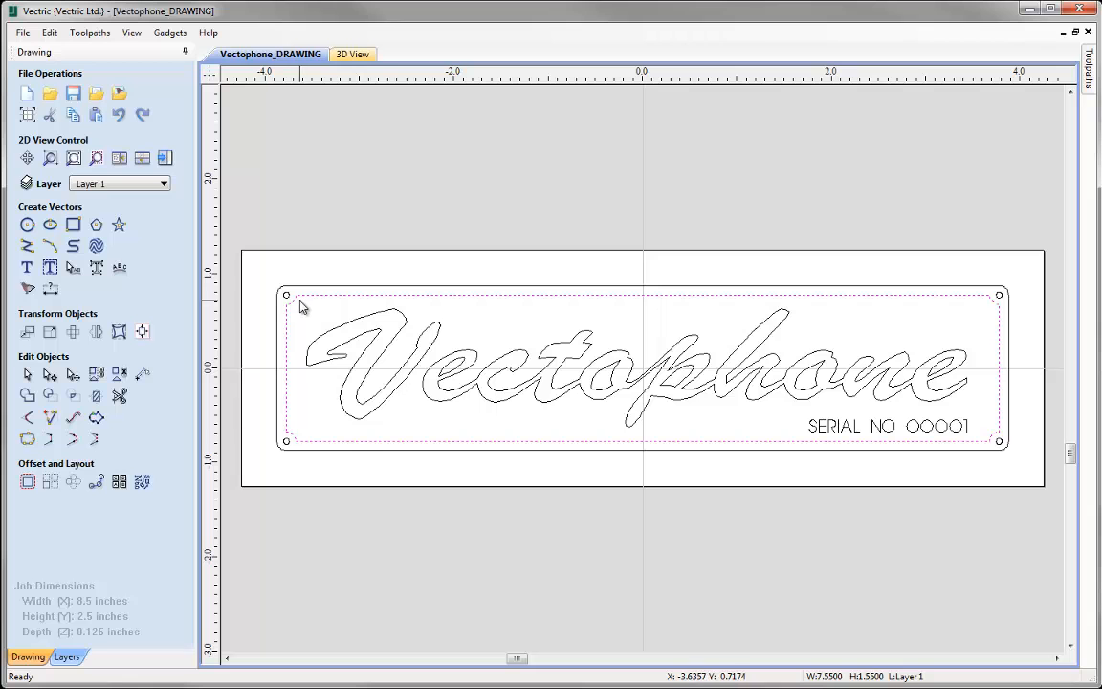
{"action": "left_click_drag", "start_coordinate": [301, 303], "coordinate": [979, 435]}
{"action": "left_click_drag", "start_coordinate": [980, 435], "coordinate": [980, 436]}
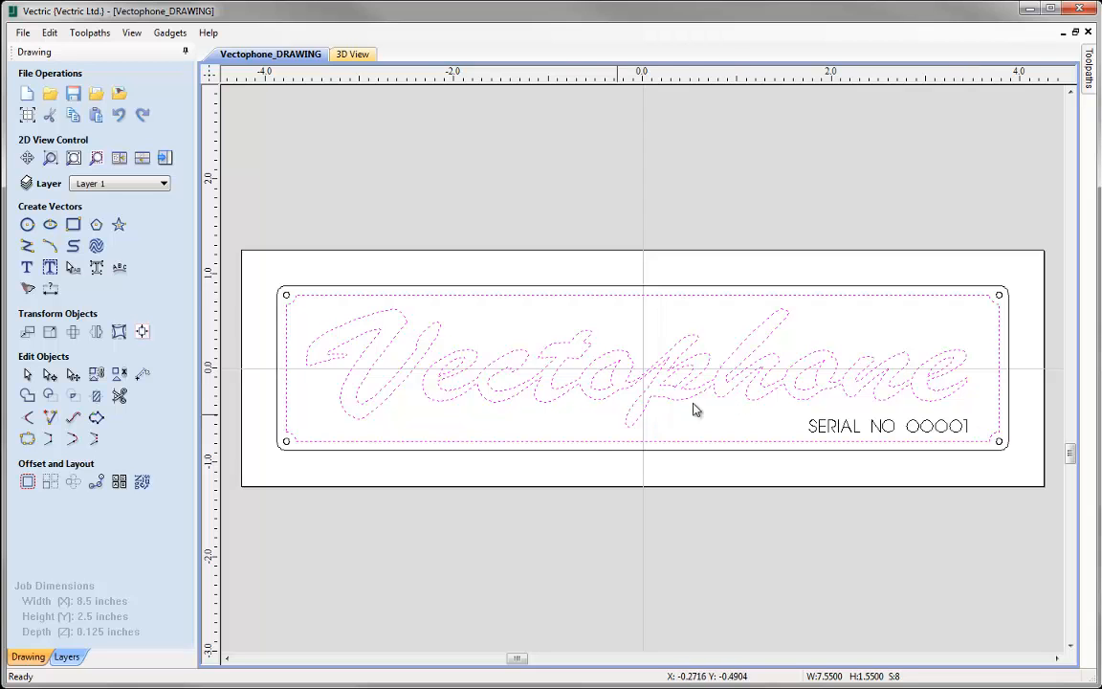
{"action": "right_click", "coordinate": [657, 401]}
{"action": "mouse_move", "coordinate": [745, 387]}
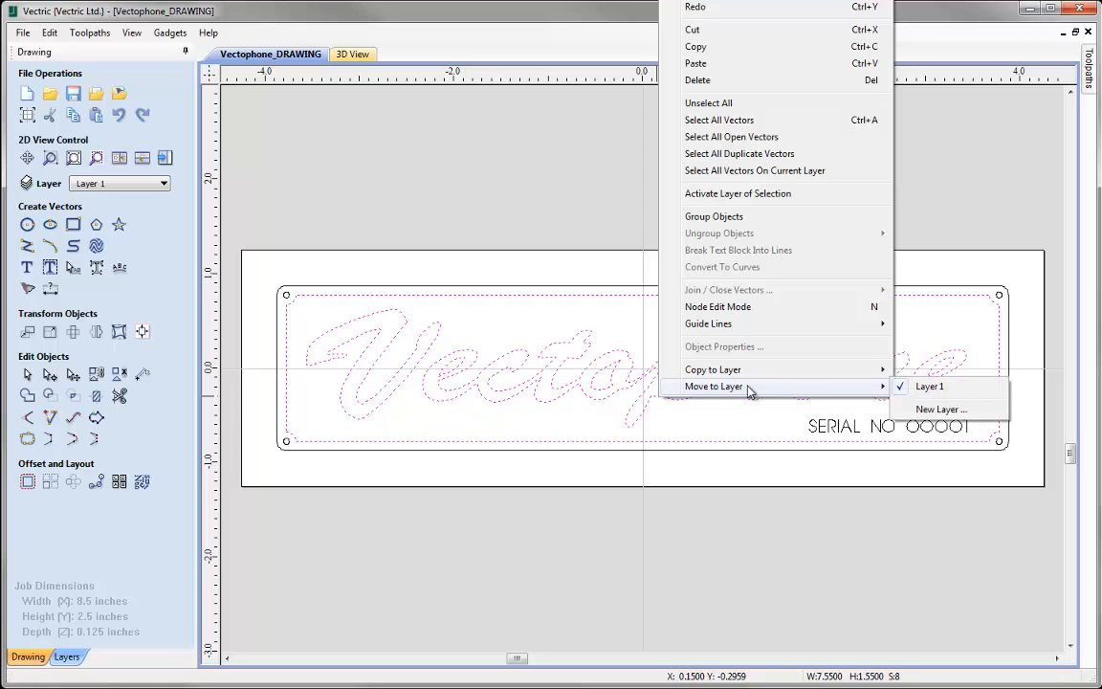
{"action": "left_click", "coordinate": [937, 409]}
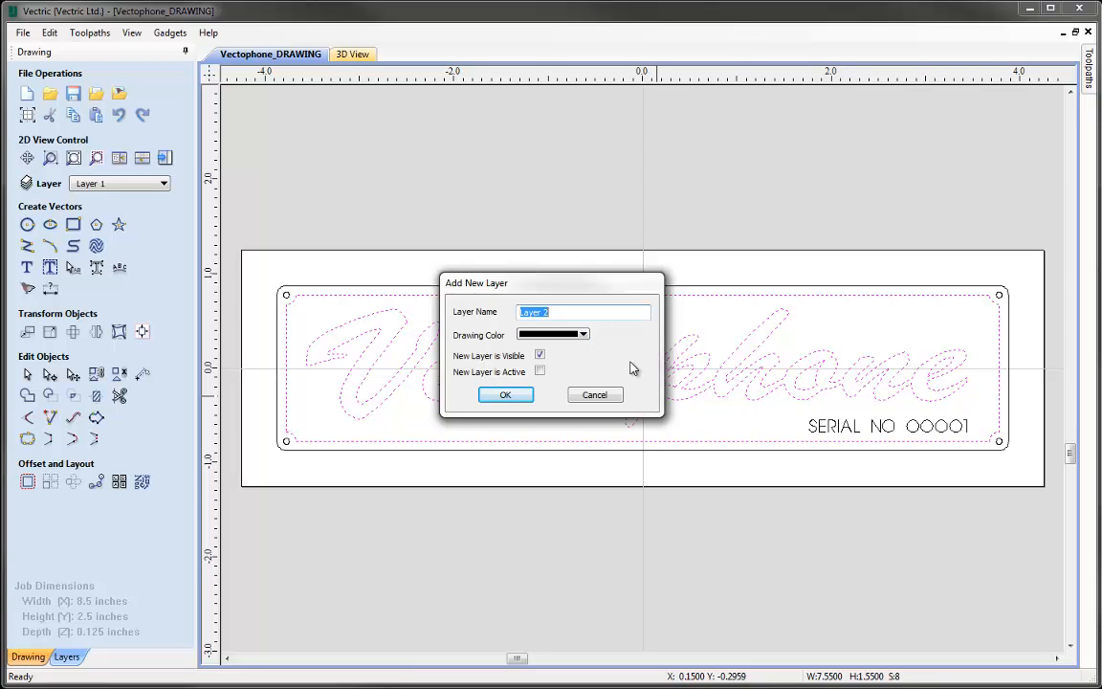
{"action": "type", "text": "Pocket"}
{"action": "left_click", "coordinate": [506, 396]}
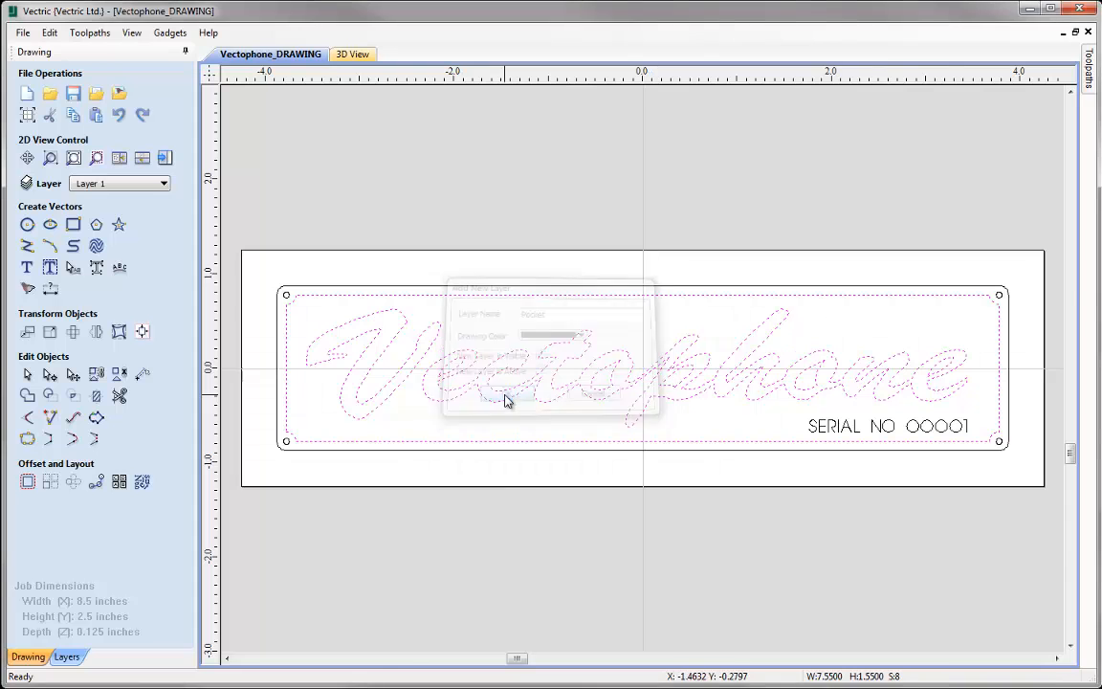
{"action": "left_click", "coordinate": [530, 472]}
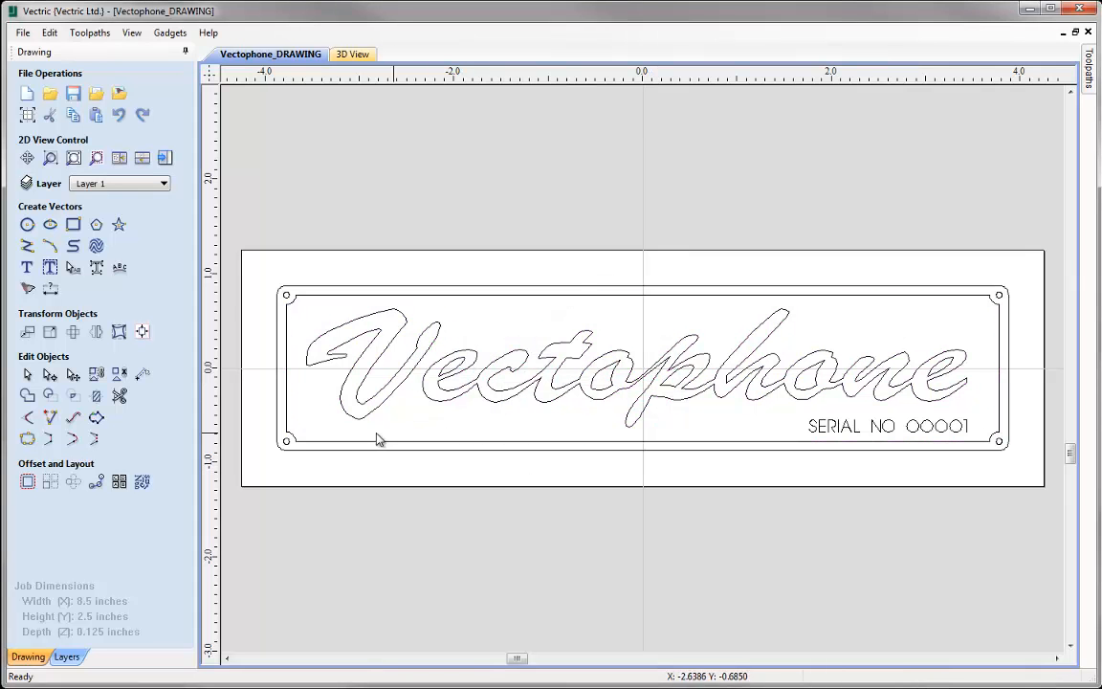
- Move the four small corner circles of the nameplate to a new layer named Drill Holes
{"action": "left_click", "coordinate": [286, 443]}
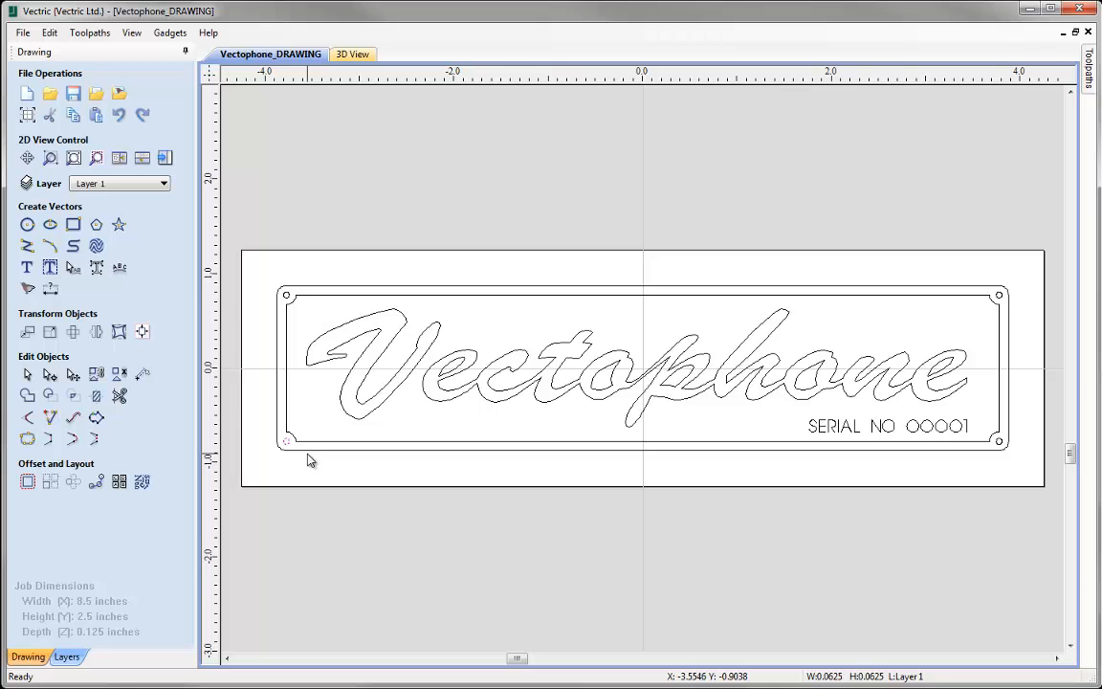
{"action": "left_click", "coordinate": [286, 297], "text": "shift"}
{"action": "left_click", "coordinate": [999, 297], "text": "shift"}
{"action": "left_click", "coordinate": [1000, 442], "text": "shift"}
{"action": "right_click", "coordinate": [1000, 442]}
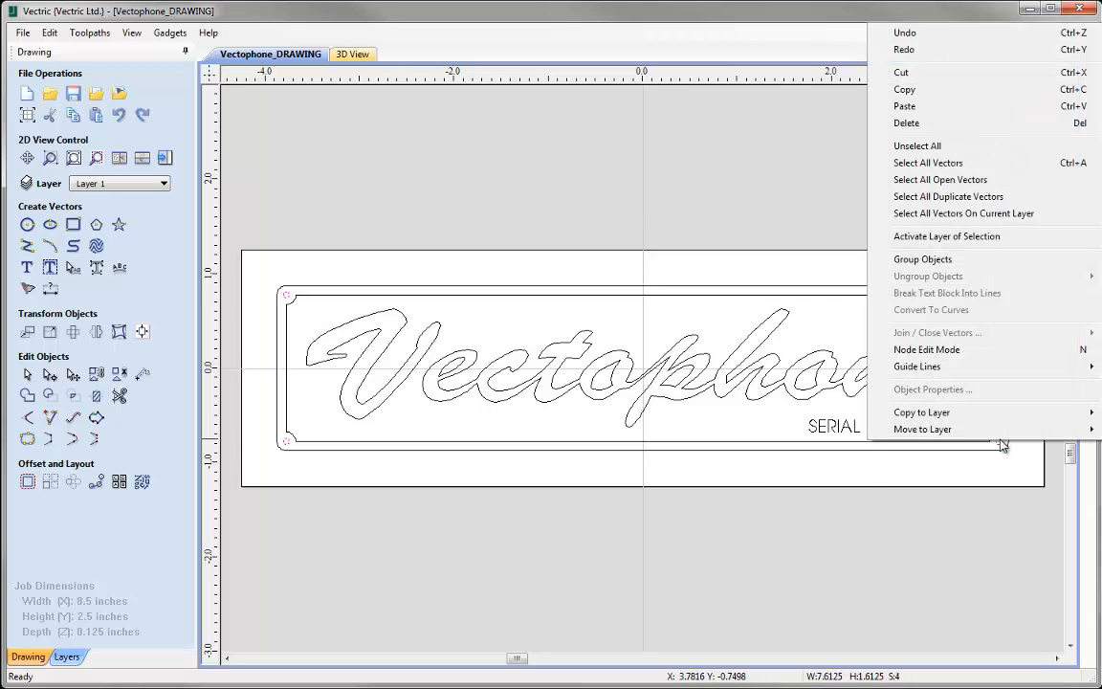
{"action": "mouse_move", "coordinate": [1001, 439]}
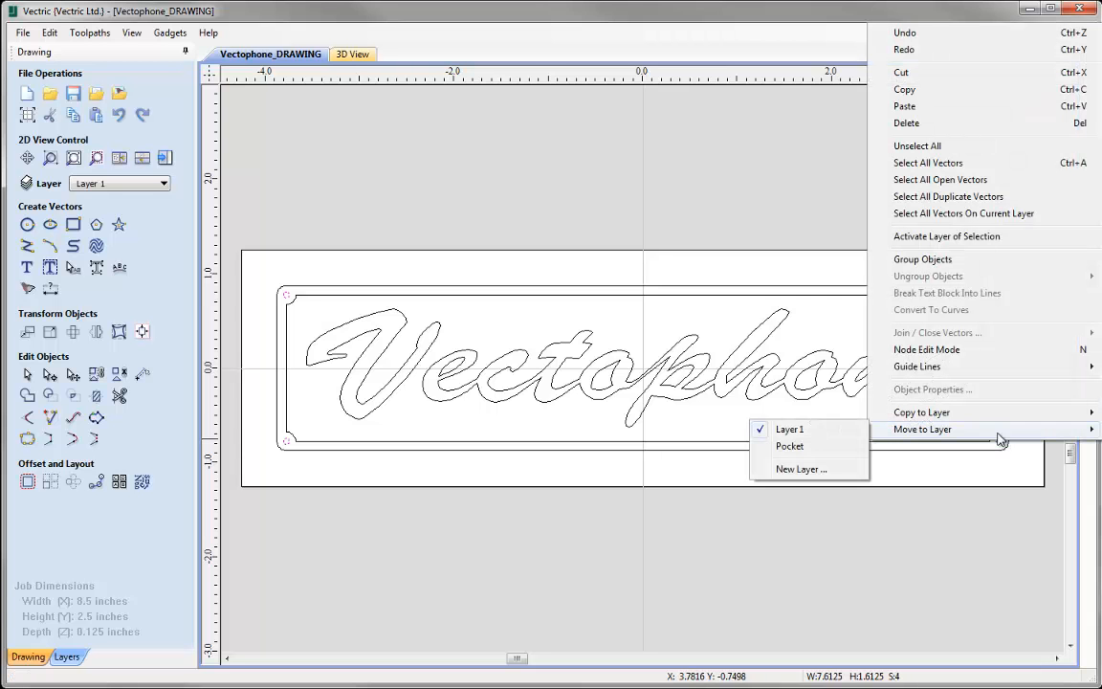
{"action": "left_click", "coordinate": [790, 469]}
{"action": "type", "text": "Drill Holes"}
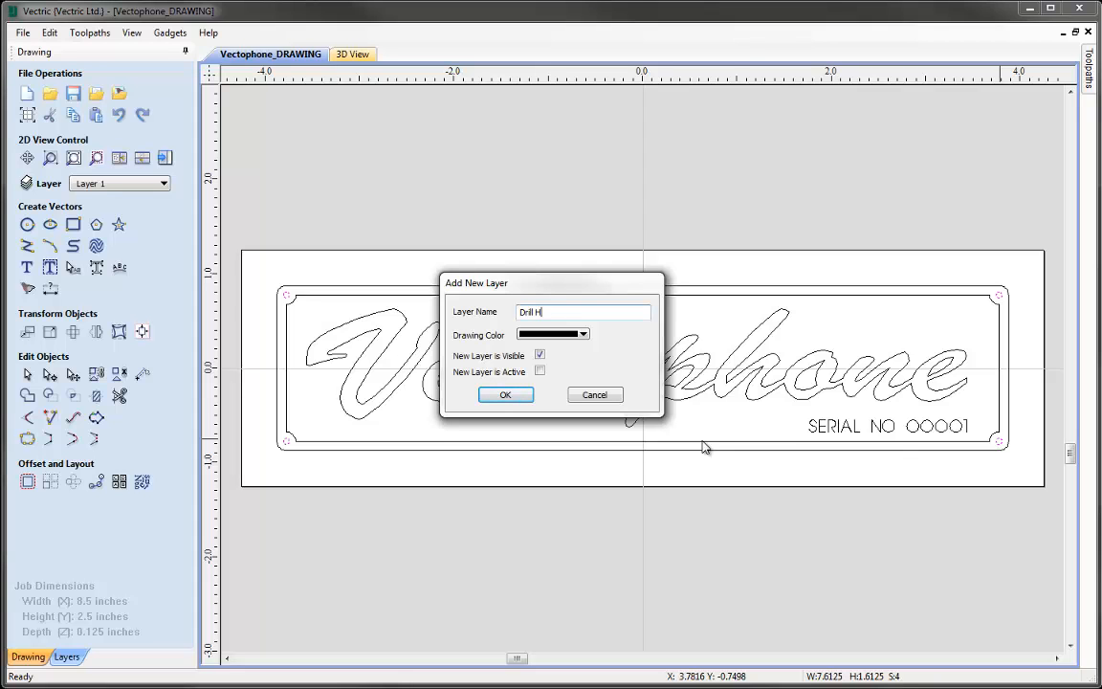
{"action": "left_click", "coordinate": [493, 396]}
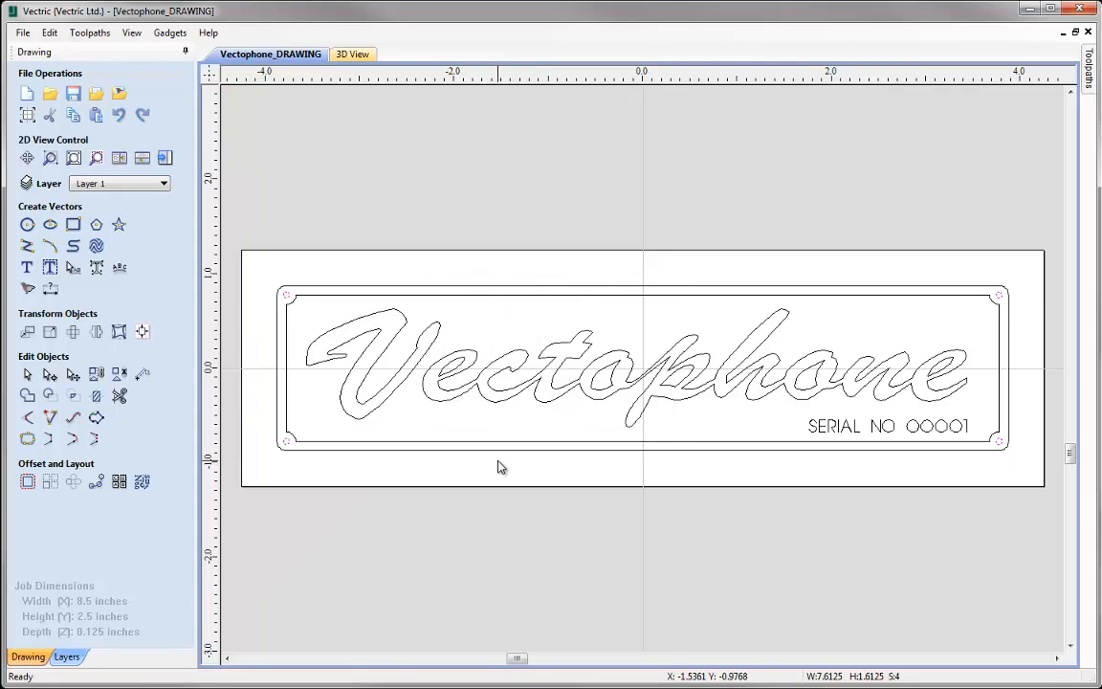
- Move the serial number text to a new layer named Engrave
{"action": "left_click", "coordinate": [825, 429]}
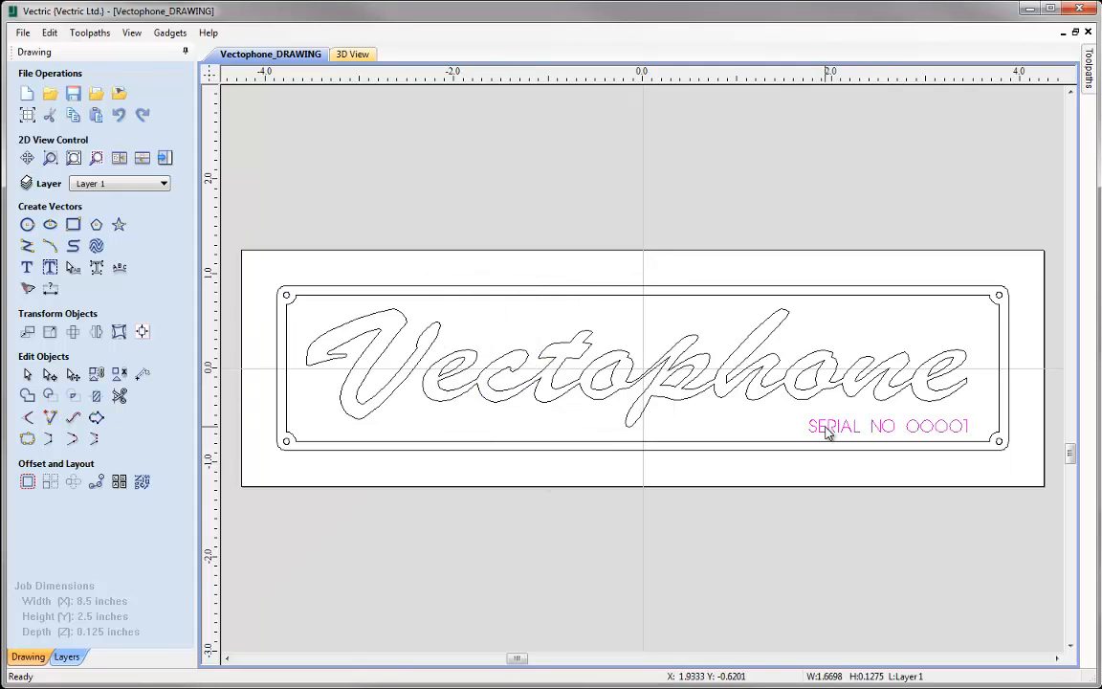
{"action": "right_click", "coordinate": [827, 430]}
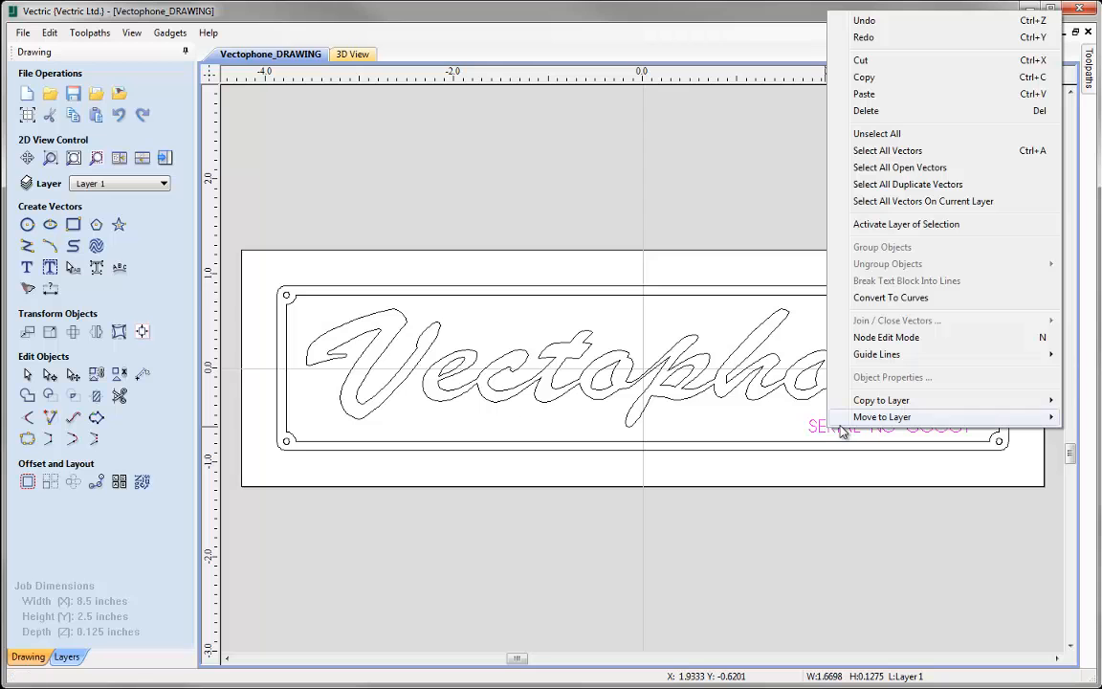
{"action": "mouse_move", "coordinate": [866, 419]}
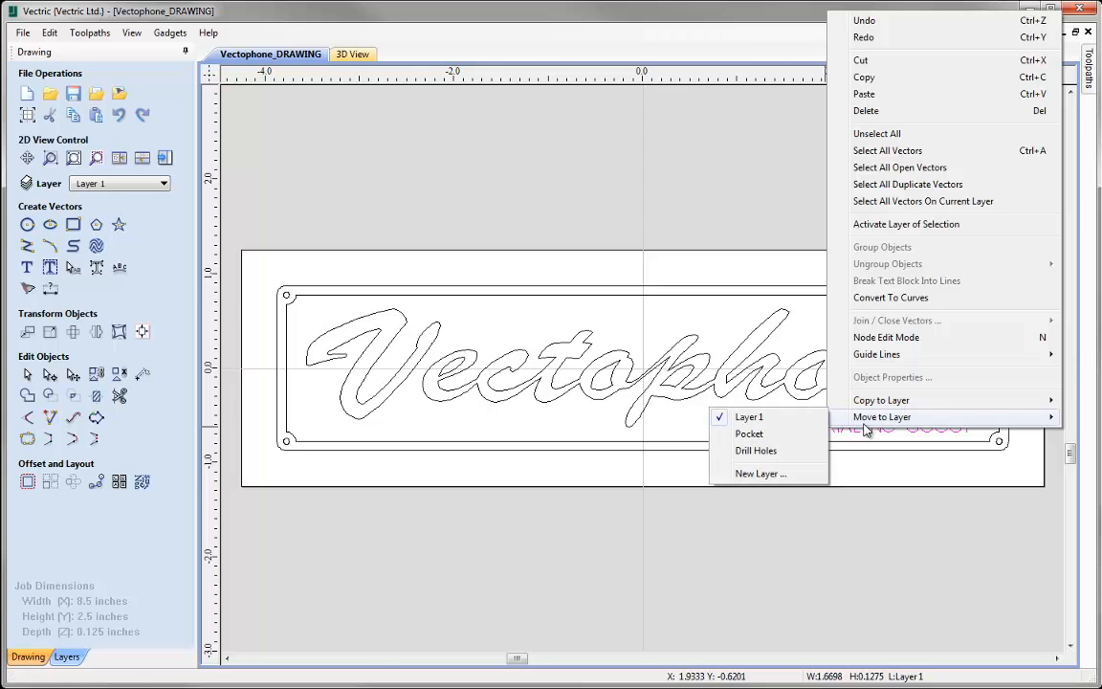
{"action": "left_click", "coordinate": [765, 473]}
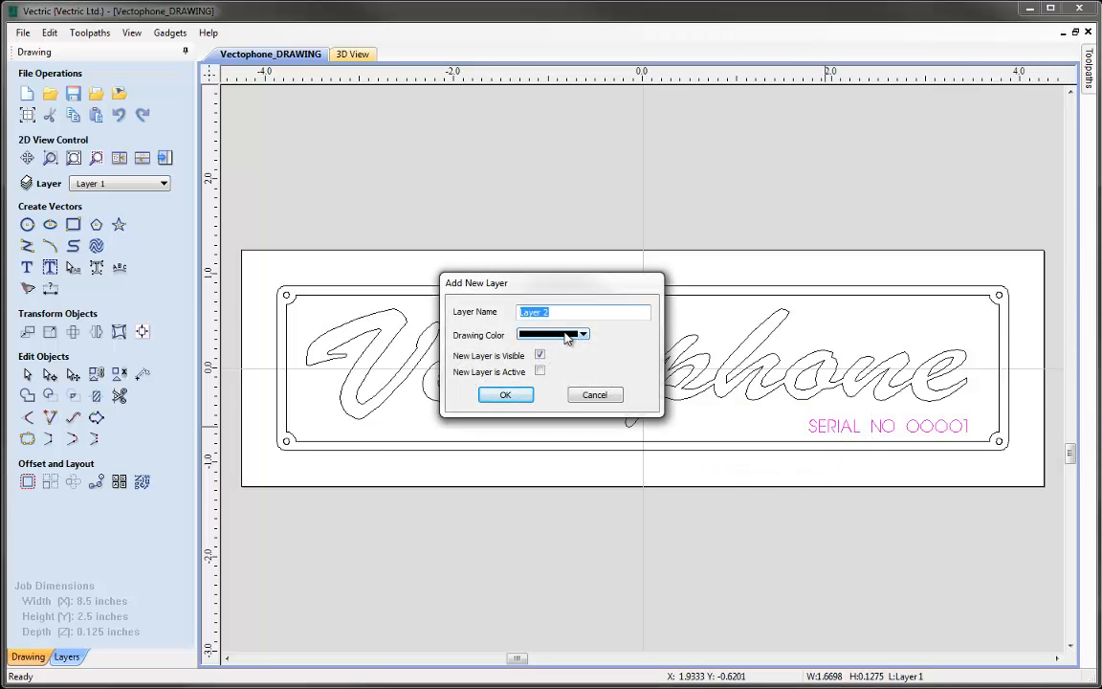
{"action": "type", "text": "Engrave"}
{"action": "left_click", "coordinate": [504, 393]}
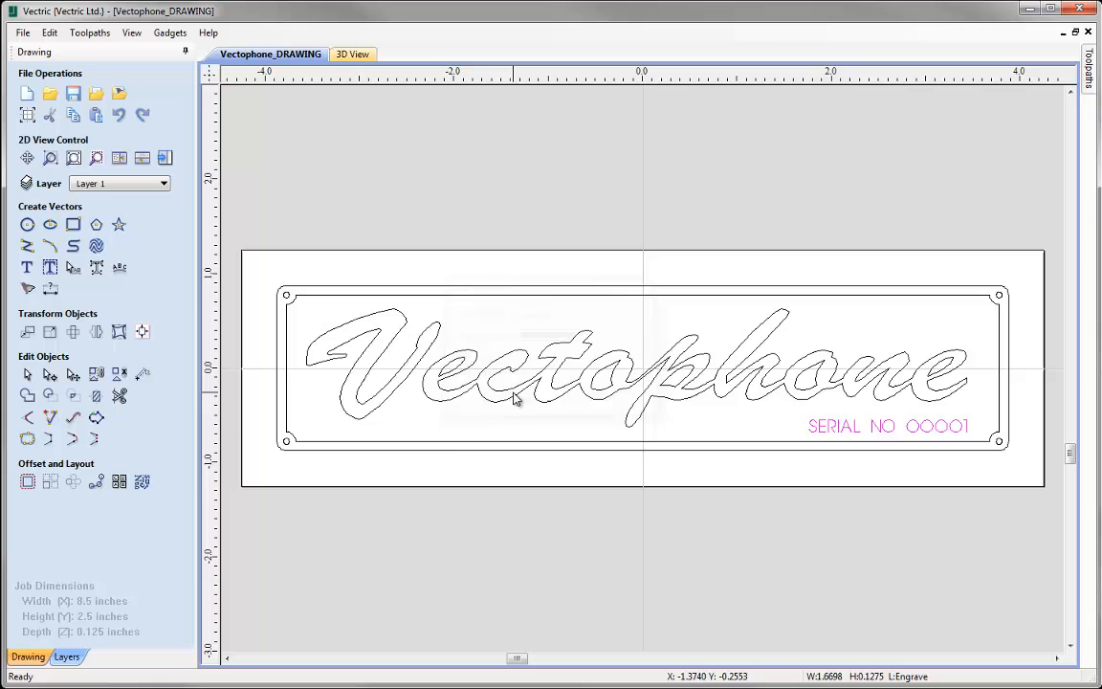
- Select the outer border and hide the Pocket, Drill Holes and Engrave layers
{"action": "left_click", "coordinate": [451, 454]}
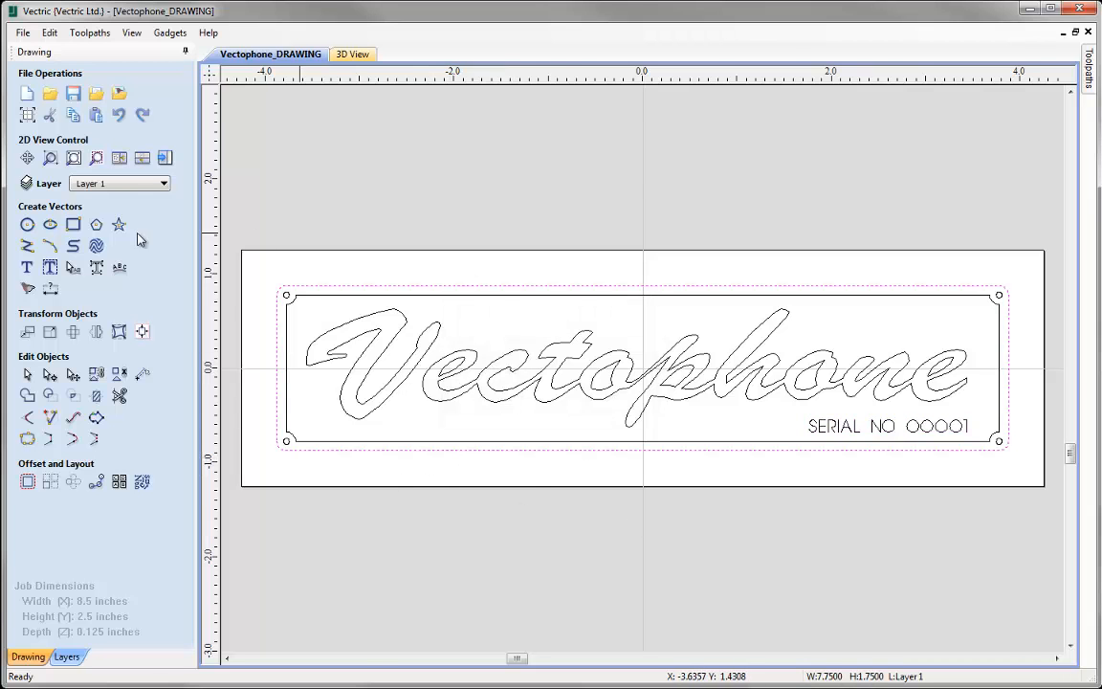
{"action": "left_click", "coordinate": [96, 182]}
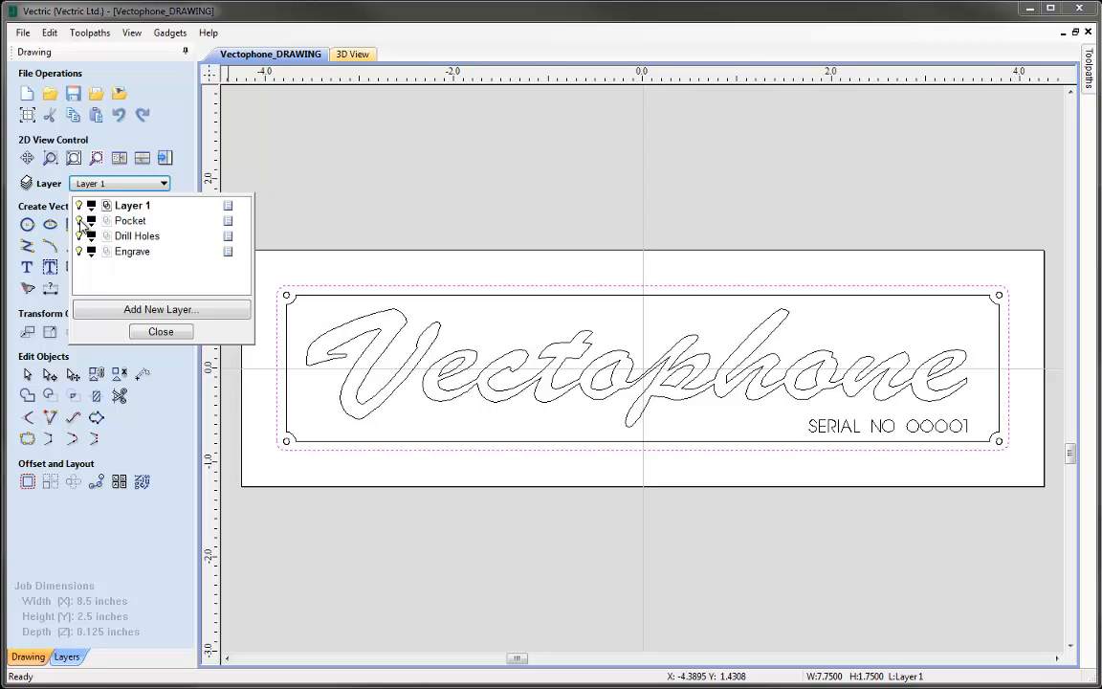
{"action": "left_click", "coordinate": [79, 220]}
{"action": "left_click", "coordinate": [78, 235]}
{"action": "left_click", "coordinate": [78, 251]}
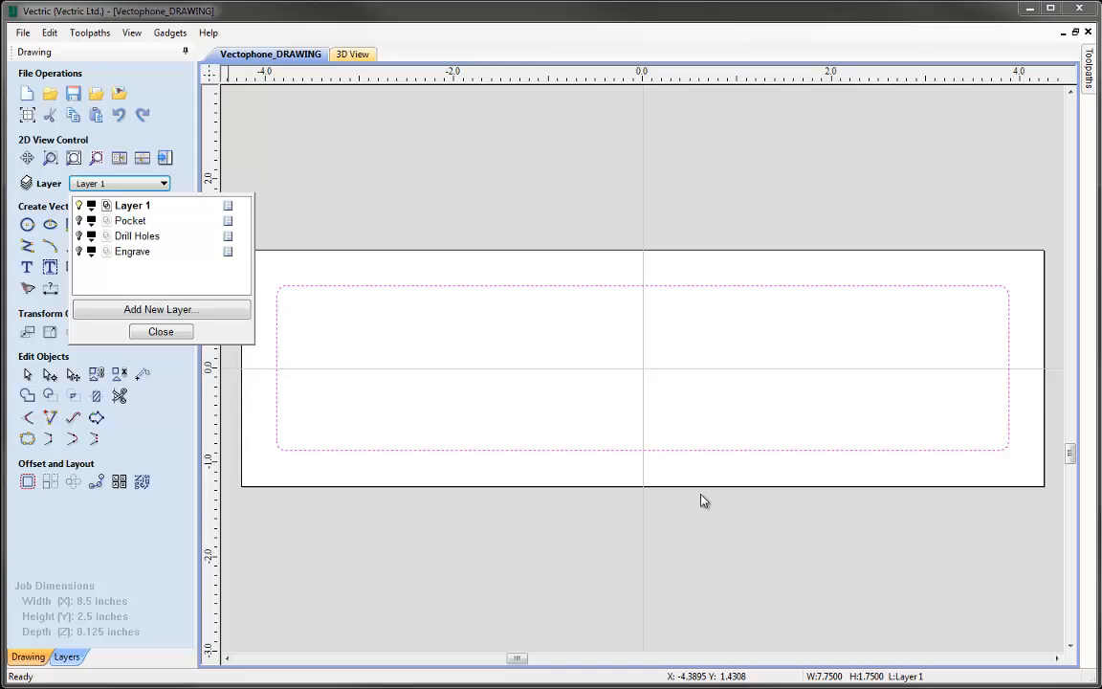
- Rename Layer 1, which holds the outer border, as Cut Out
{"action": "double_click", "coordinate": [134, 206]}
{"action": "type", "text": "Cut Out"}
{"action": "key", "text": "Return"}
- Show the Pocket, Drill Holes and Engrave layers again and deselect the outer border
{"action": "left_click", "coordinate": [80, 221]}
{"action": "left_click", "coordinate": [79, 236]}
{"action": "left_click", "coordinate": [79, 251]}
{"action": "left_click", "coordinate": [161, 331]}
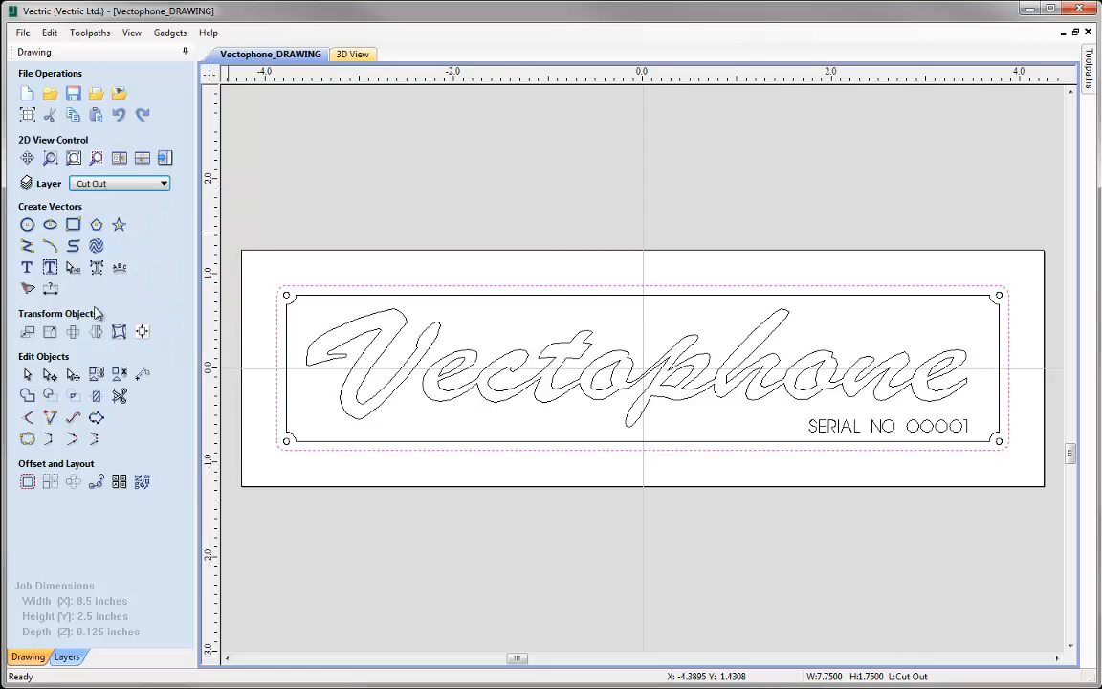
{"action": "left_click", "coordinate": [266, 469]}
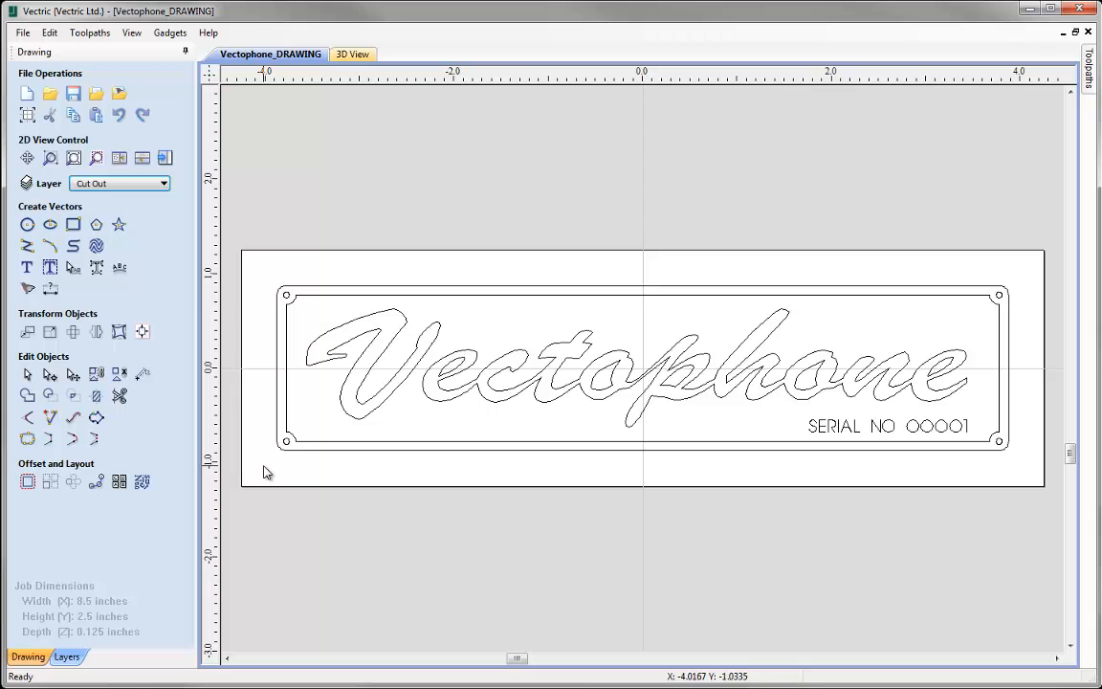
- Start a new pocket toolpath and show its advanced toolpath options
{"action": "left_click", "coordinate": [166, 159]}
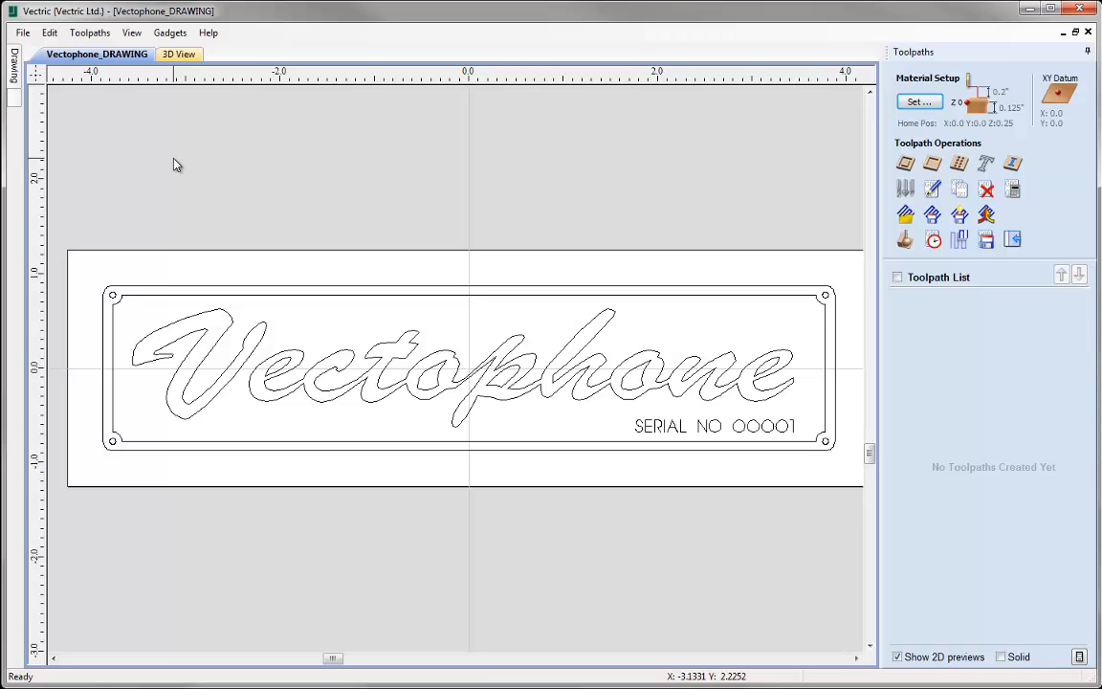
{"action": "left_click", "coordinate": [933, 165]}
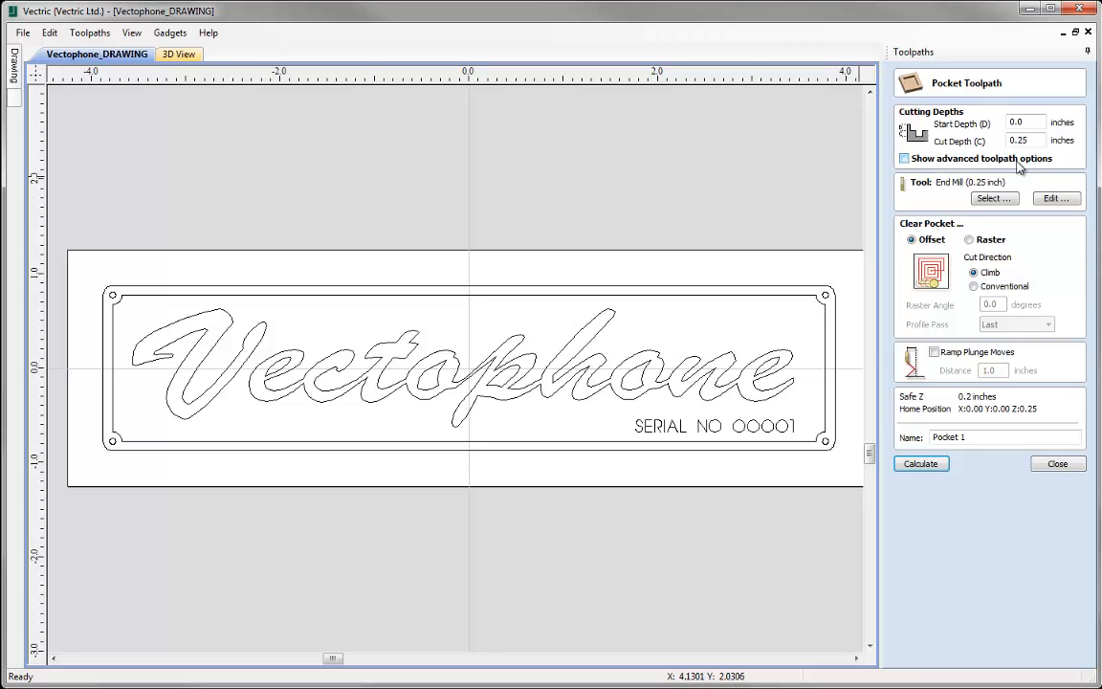
{"action": "left_click", "coordinate": [904, 159]}
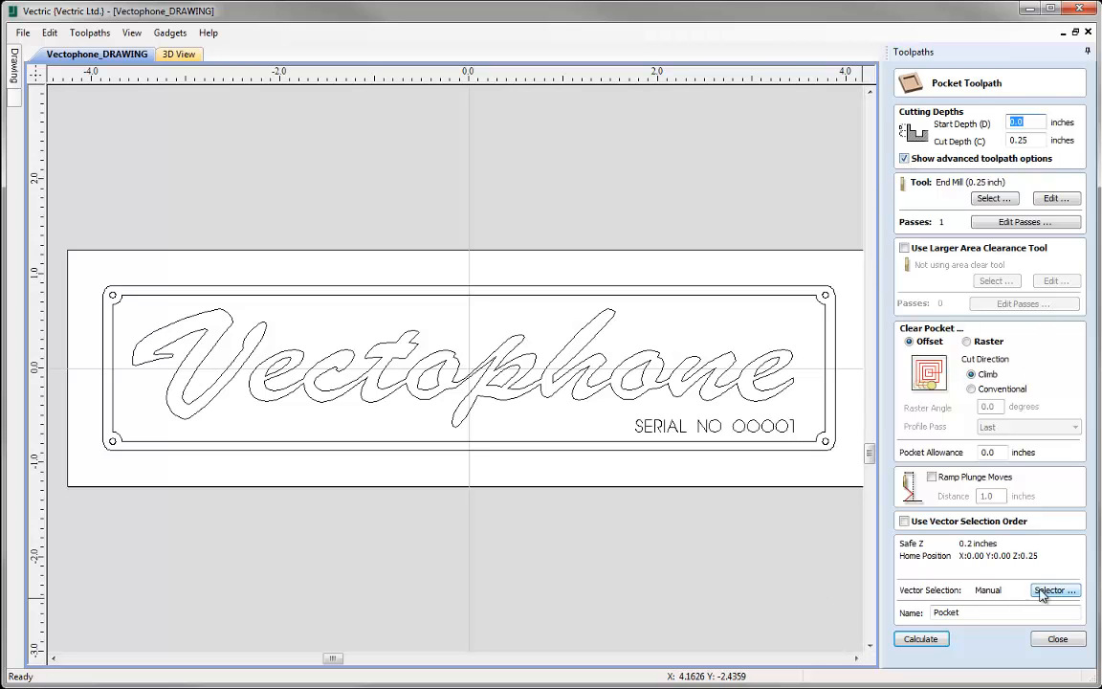
{"action": "left_click", "coordinate": [905, 160]}
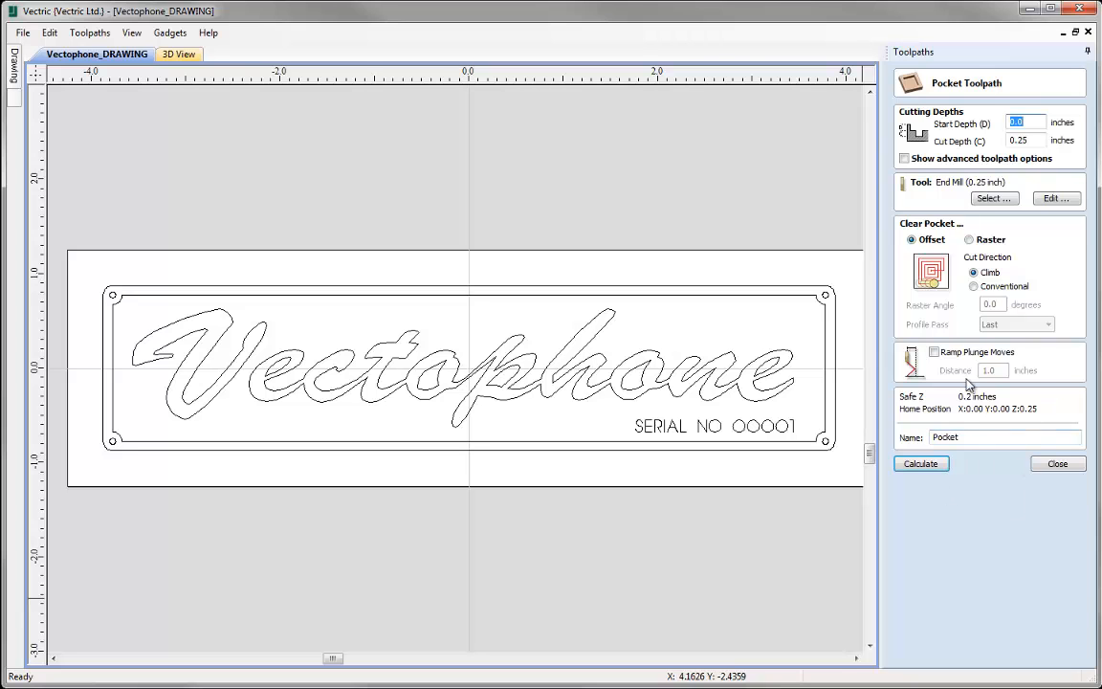
{"action": "left_click", "coordinate": [904, 160]}
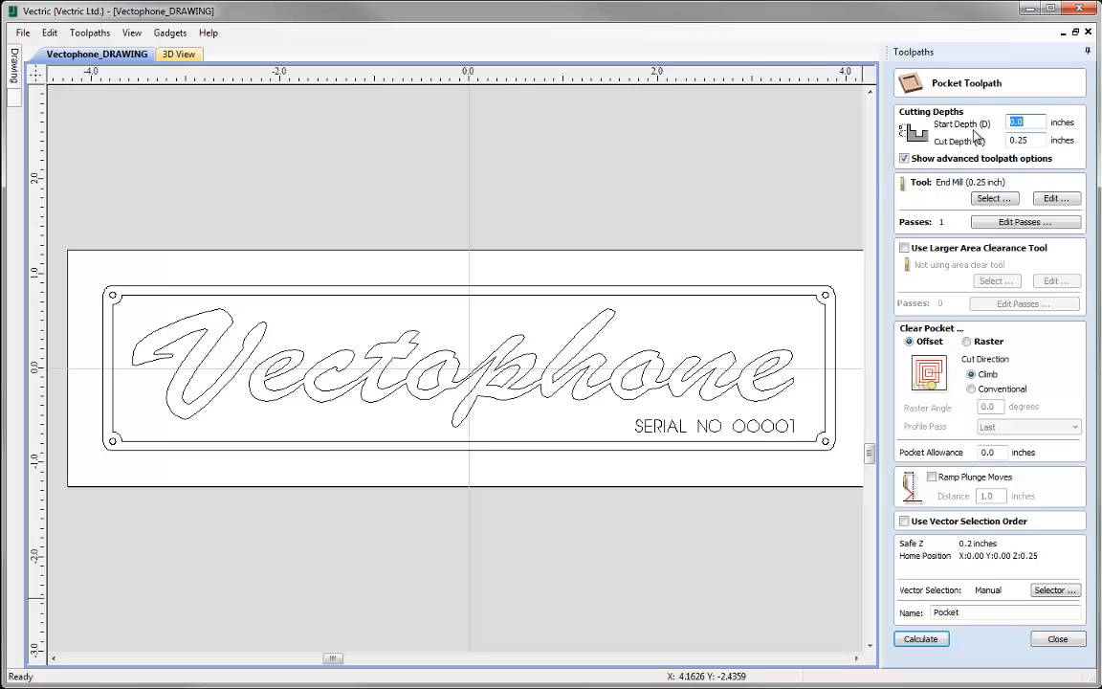
- Set the pocket toolpath's cut depth to 3/64 inch
{"action": "left_click", "coordinate": [1040, 140]}
{"action": "type", "text": "3/64"}
{"action": "key", "text": "Tab"}
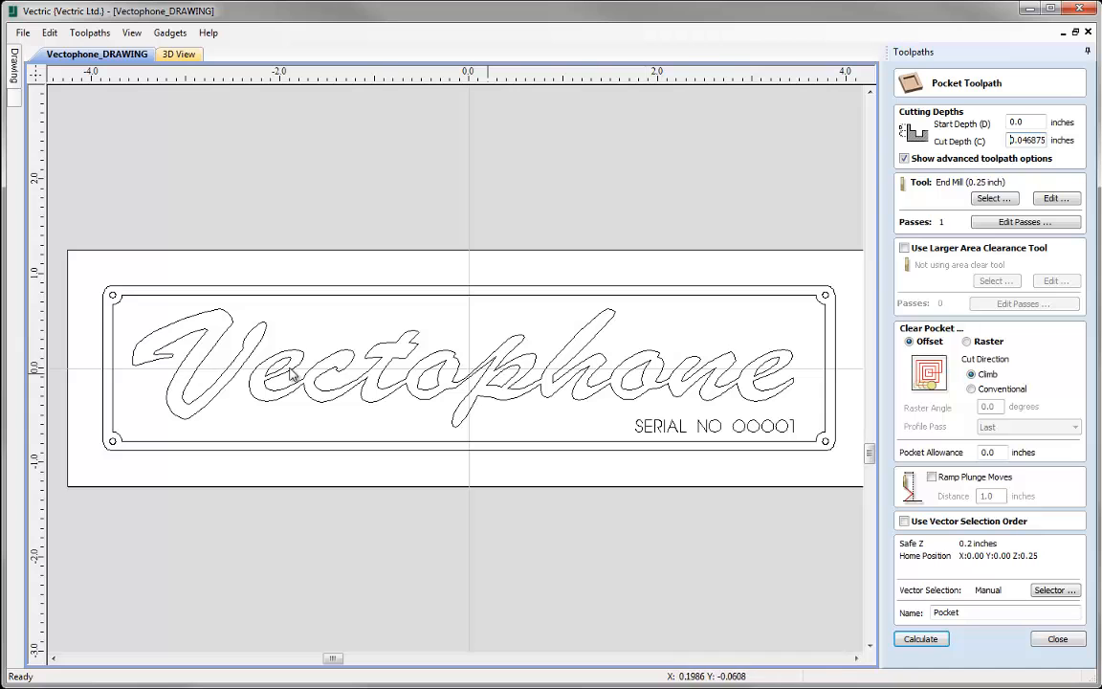
- Copy the 0.125 inch end mill in the tool database and rename one of the two as End Mill 1/16
{"action": "left_click", "coordinate": [993, 198]}
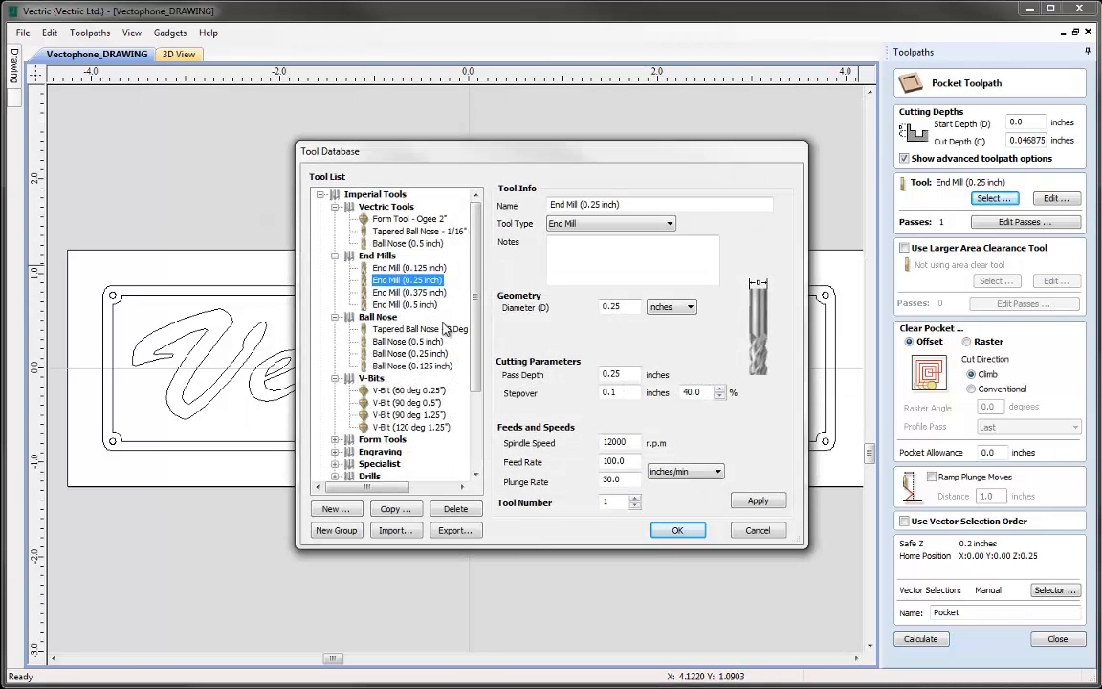
{"action": "left_click", "coordinate": [406, 267]}
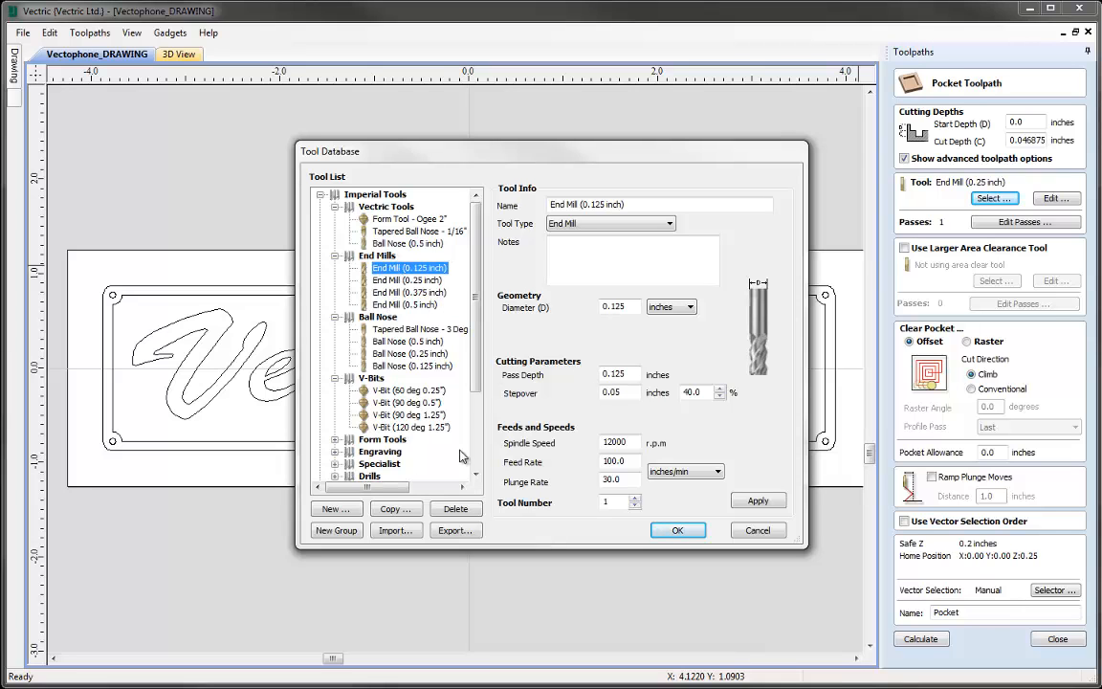
{"action": "left_click", "coordinate": [391, 509]}
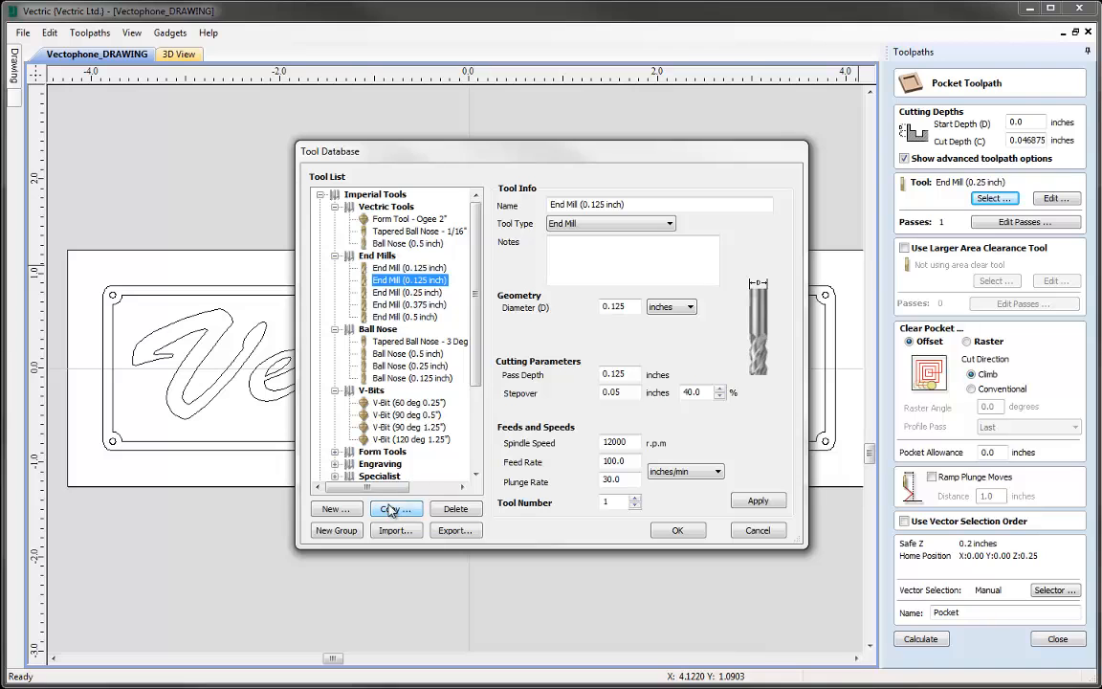
{"action": "left_click", "coordinate": [418, 270]}
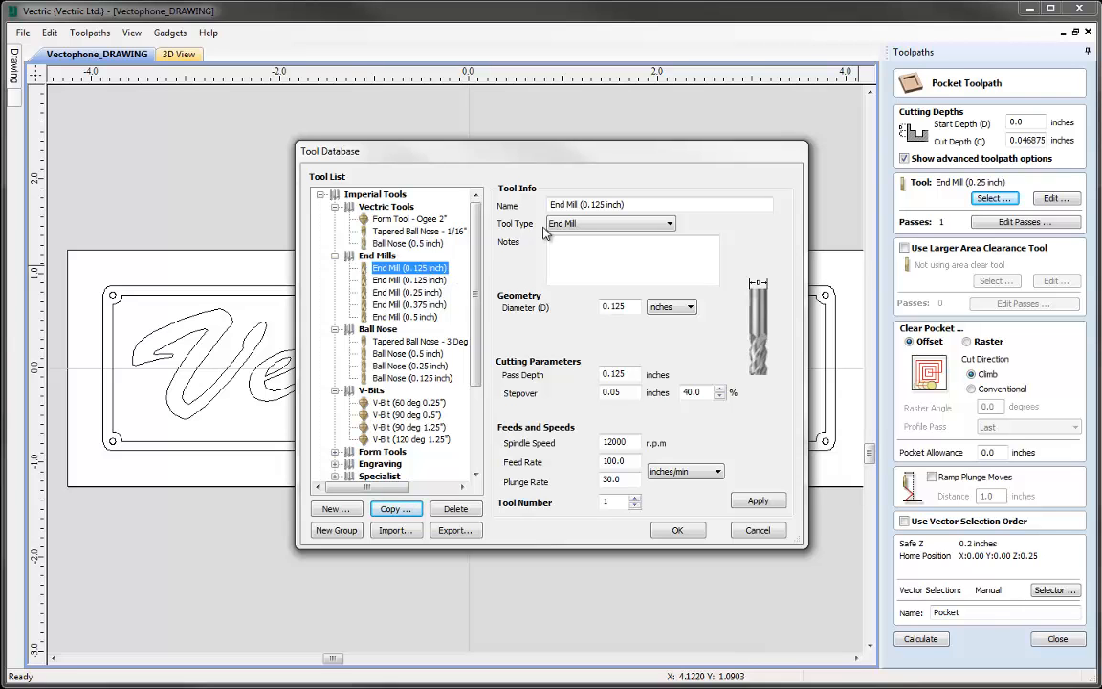
{"action": "left_click_drag", "start_coordinate": [626, 203], "coordinate": [581, 203]}
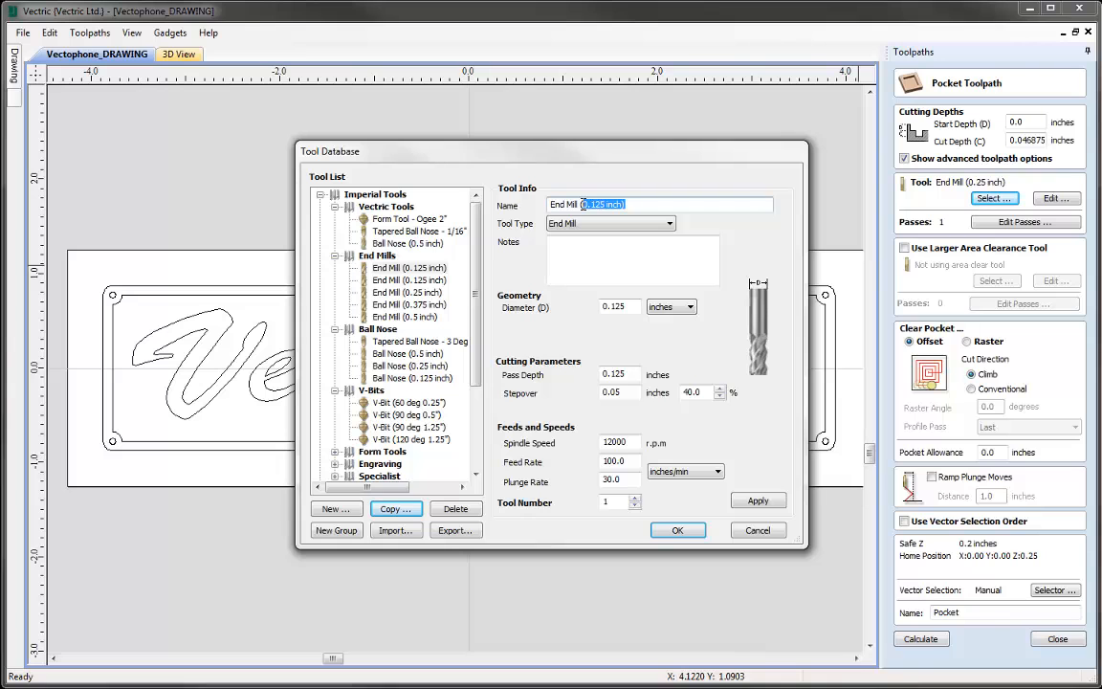
{"action": "type", "text": "1/16"}
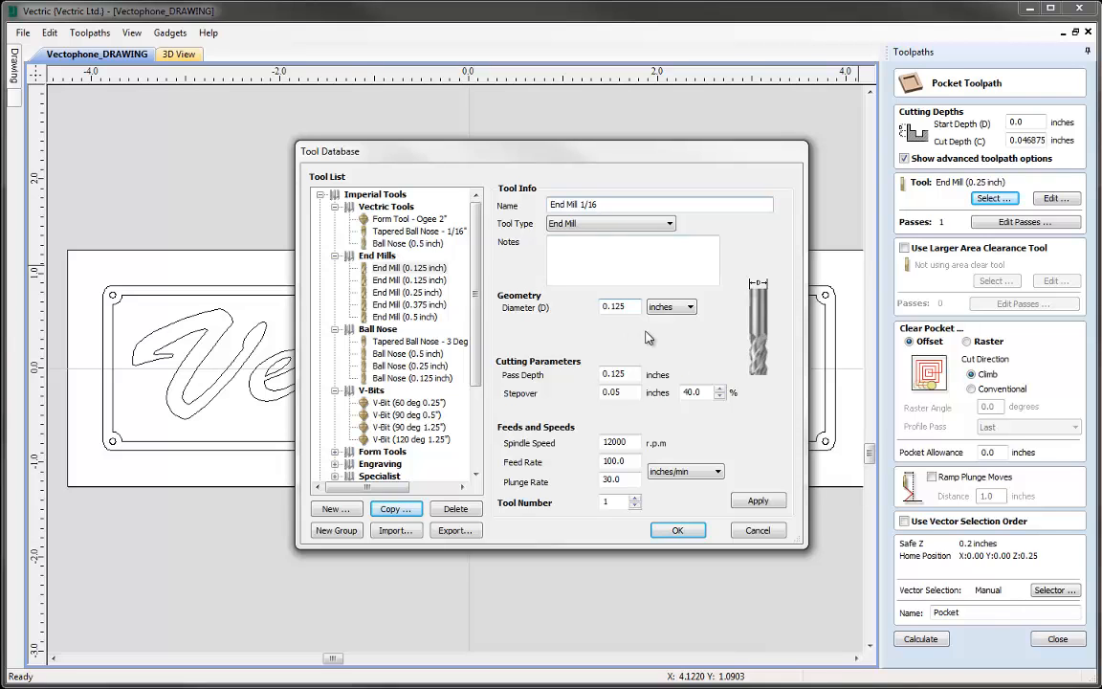
- Set the diameter of the End Mill 1/16 tool to 1/16 inch
{"action": "double_click", "coordinate": [628, 306]}
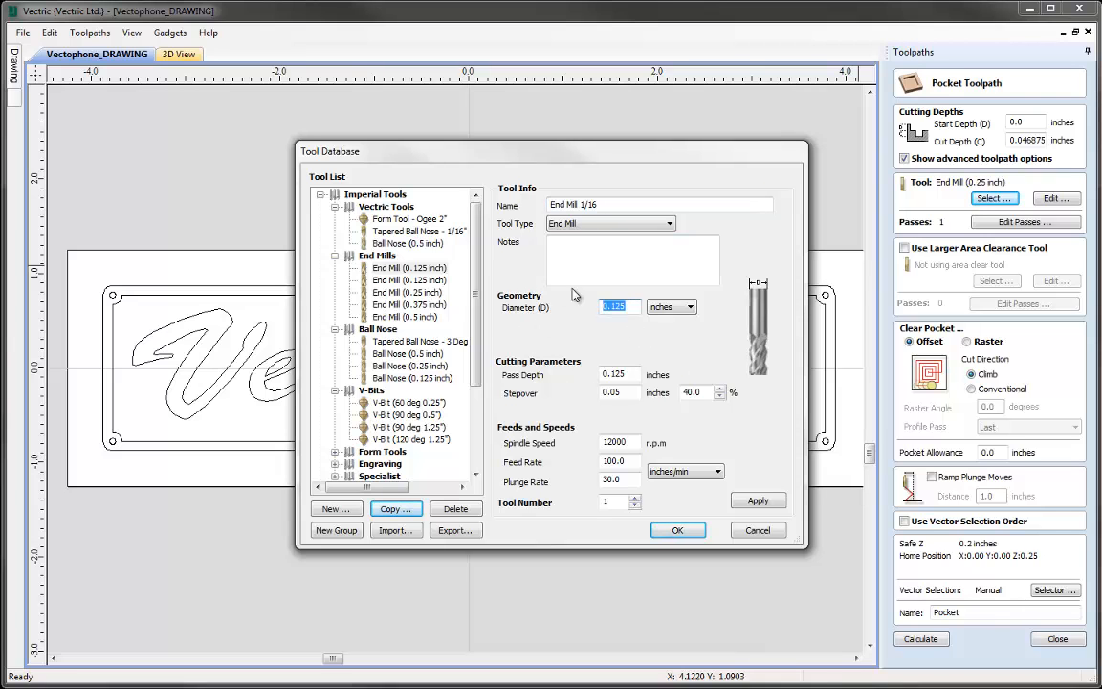
{"action": "type", "text": "1/16"}
{"action": "key", "text": "Tab"}
{"action": "left_click_drag", "start_coordinate": [633, 307], "coordinate": [543, 311]}
- Extend the tool's name to End Mill 1/16 (0.0625)
{"action": "left_click_drag", "start_coordinate": [612, 204], "coordinate": [580, 205]}
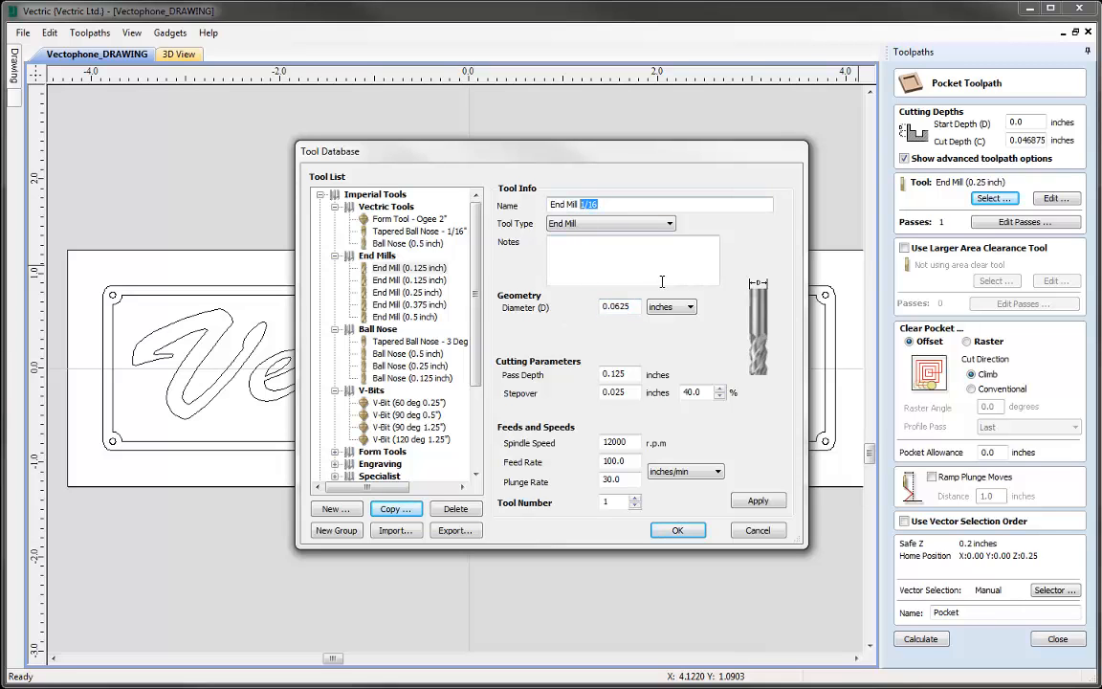
{"action": "left_click", "coordinate": [626, 205]}
{"action": "type", "text": "(0.0625)"}
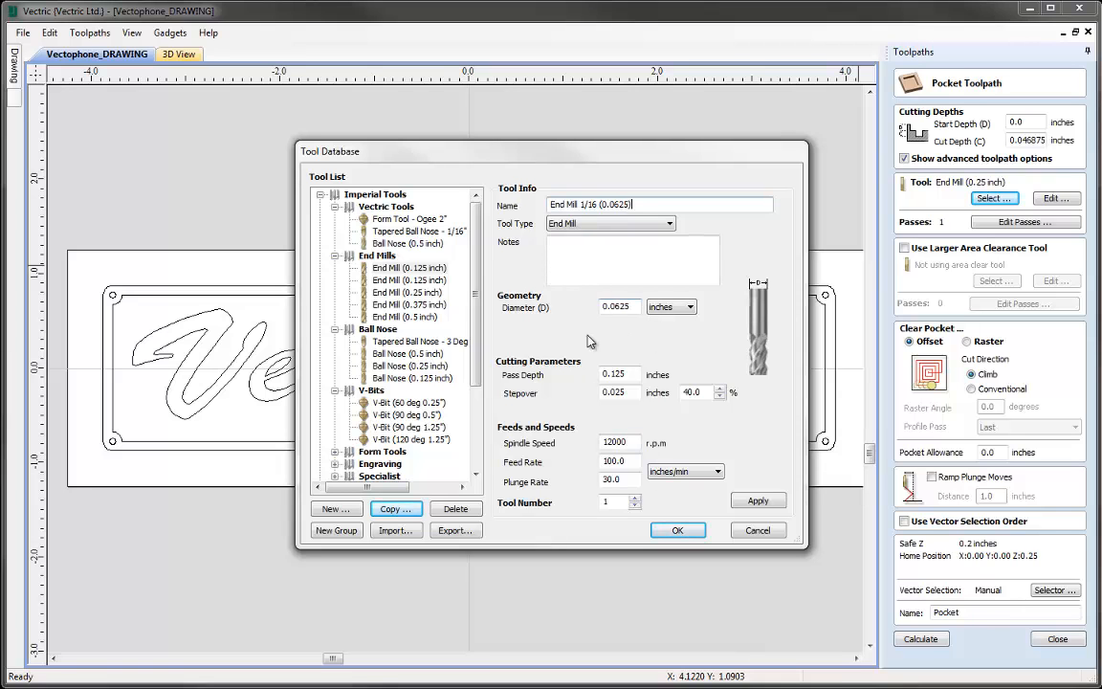
- Set the 1/16 end mill's pass depth to 0.0625 inches and use it for the pocket toolpath
{"action": "left_click_drag", "start_coordinate": [633, 373], "coordinate": [565, 311]}
{"action": "type", "text": "0.0625"}
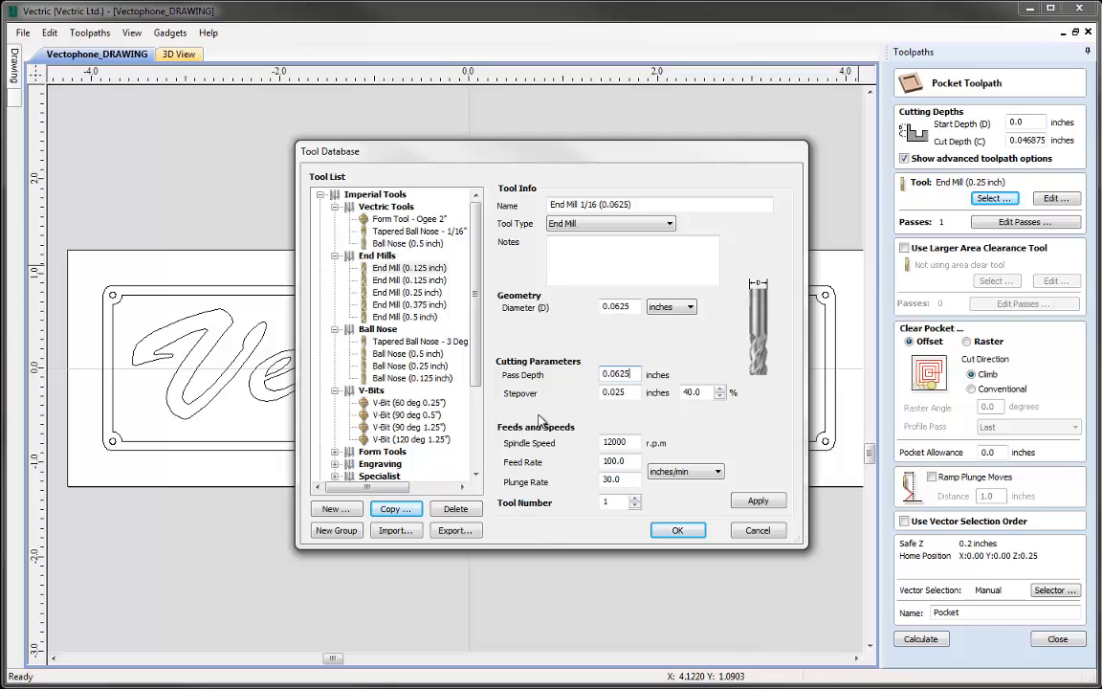
{"action": "left_click", "coordinate": [678, 529]}
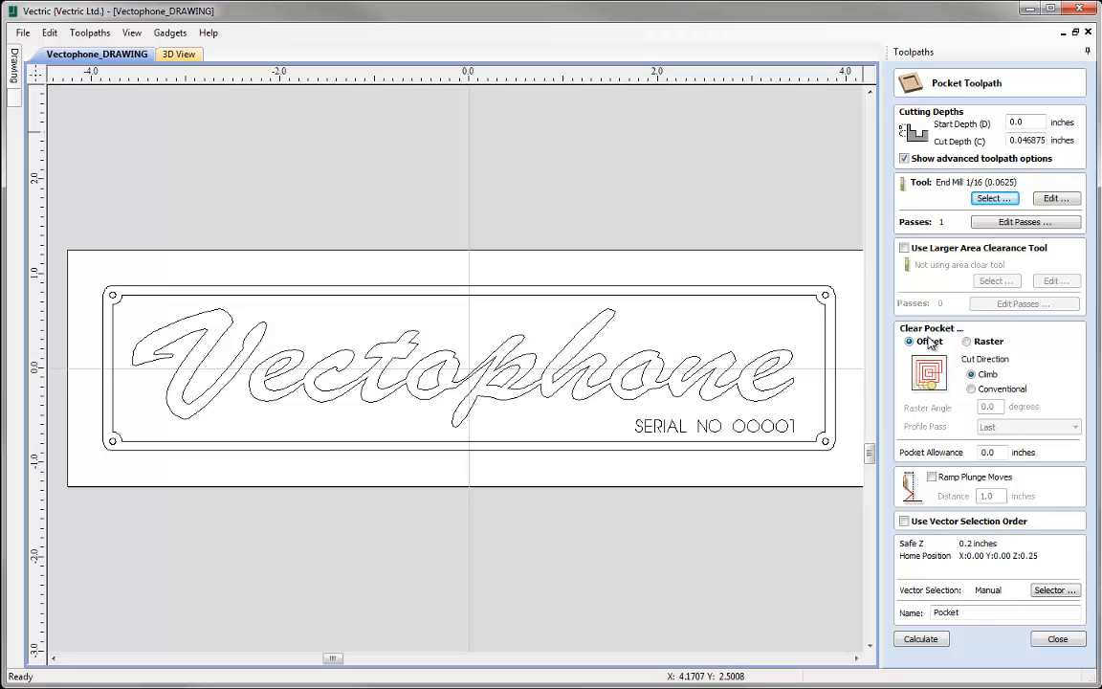
- Clear the pocket with the Raster strategy and keep the profile pass set to Last
{"action": "left_click", "coordinate": [968, 344]}
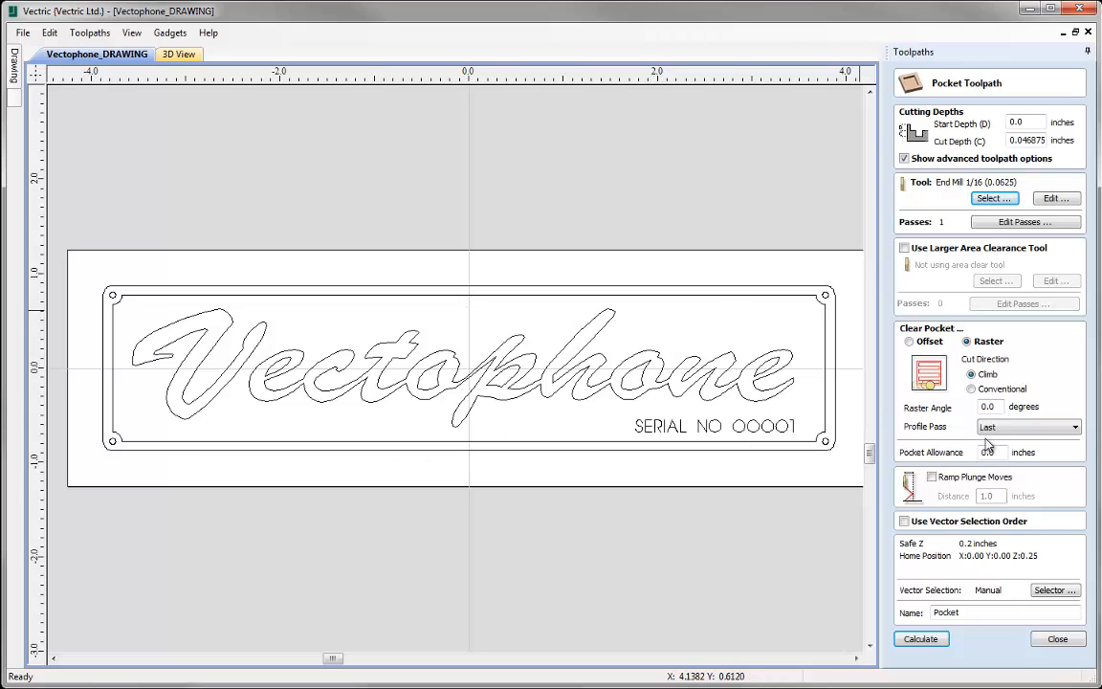
{"action": "left_click", "coordinate": [1027, 428]}
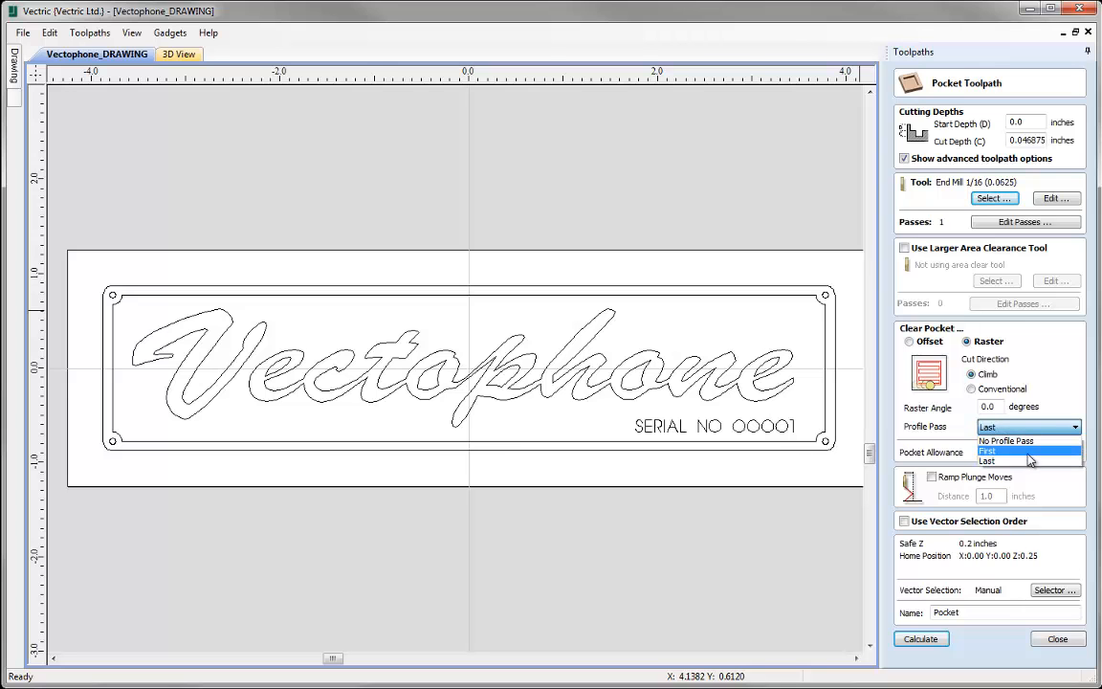
{"action": "left_click", "coordinate": [1022, 460]}
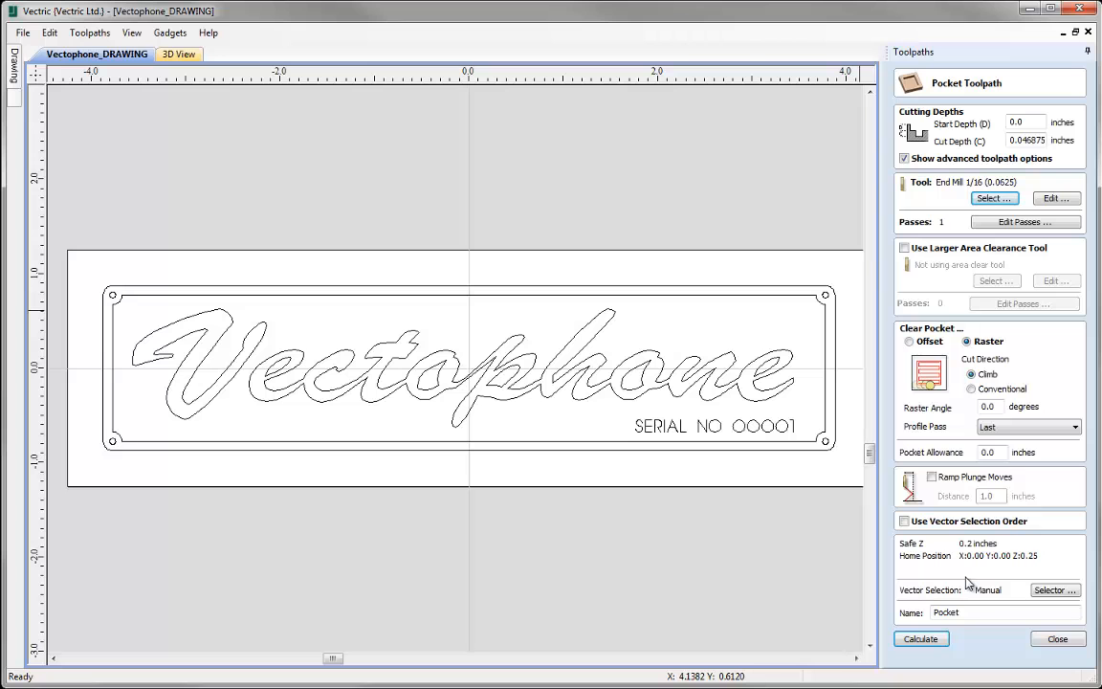
- Select the open and closed vectors on the Pocket layer only and associate the selection with the toolpath
{"action": "left_click", "coordinate": [1074, 591]}
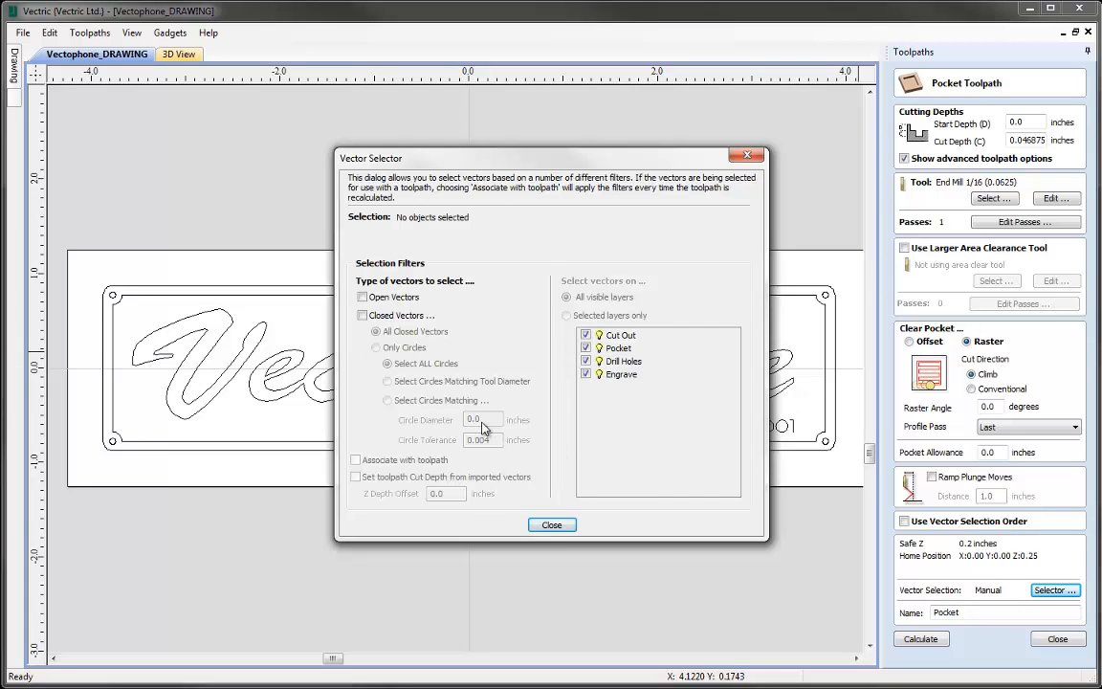
{"action": "left_click_drag", "start_coordinate": [495, 155], "coordinate": [413, 153]}
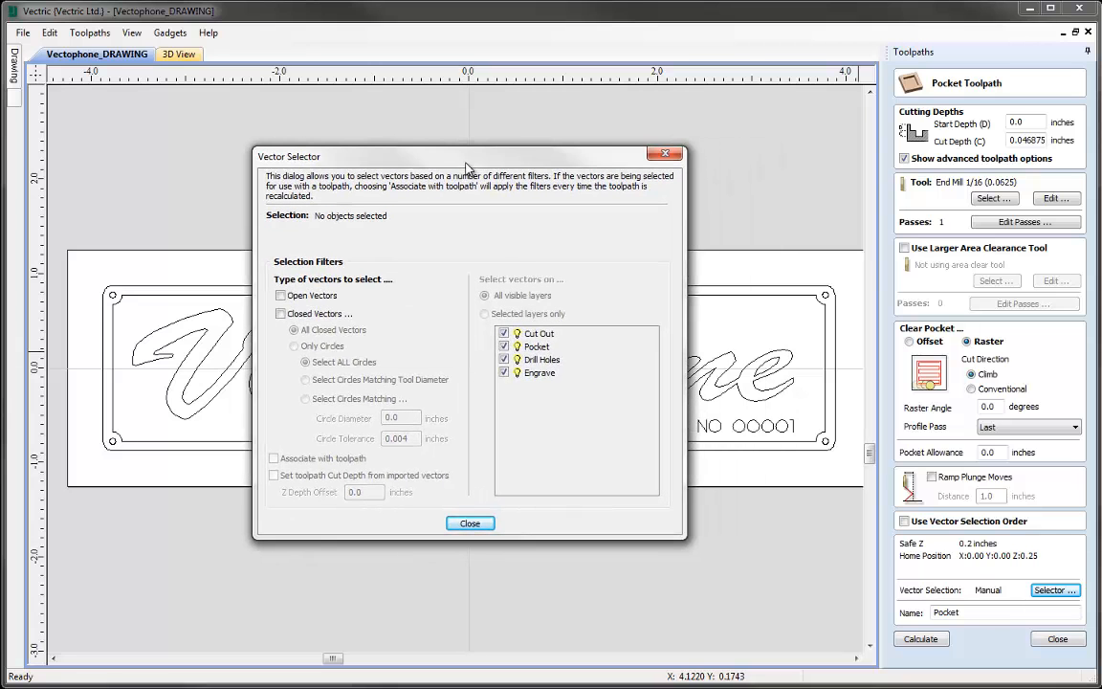
{"action": "left_click", "coordinate": [281, 314]}
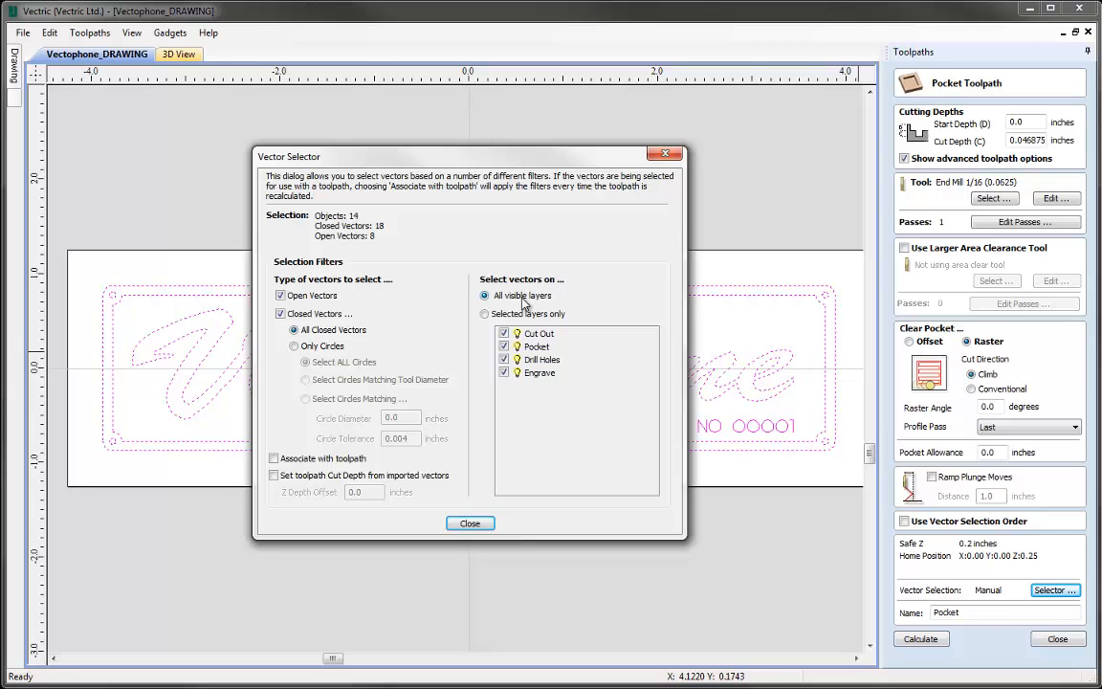
{"action": "left_click", "coordinate": [484, 315]}
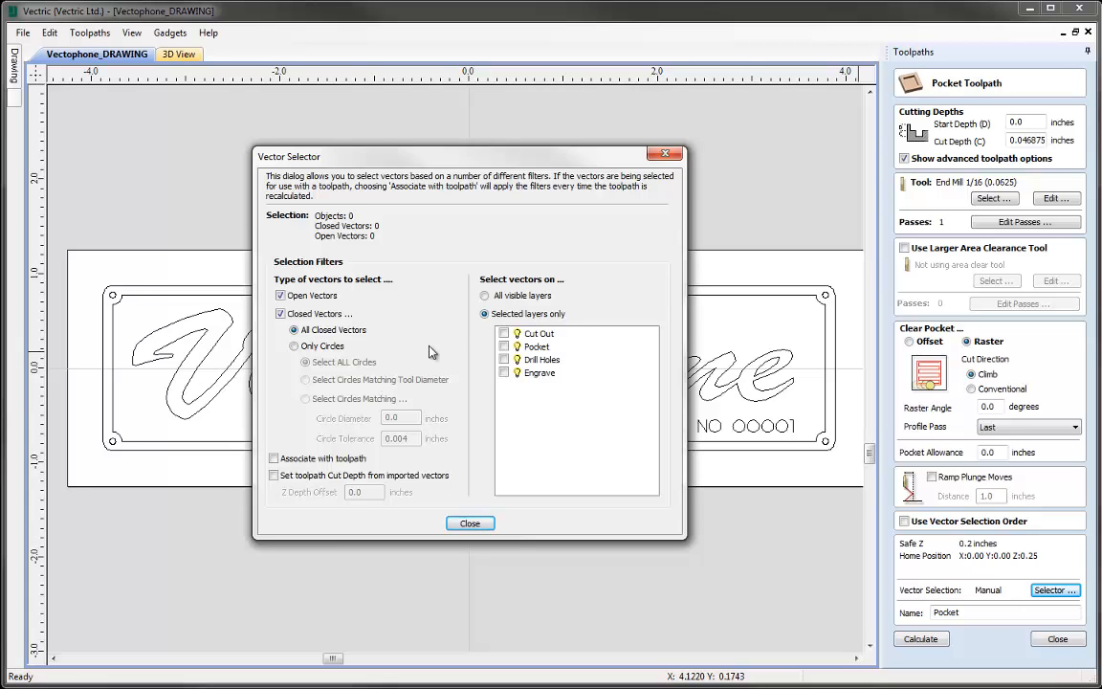
{"action": "left_click", "coordinate": [504, 346]}
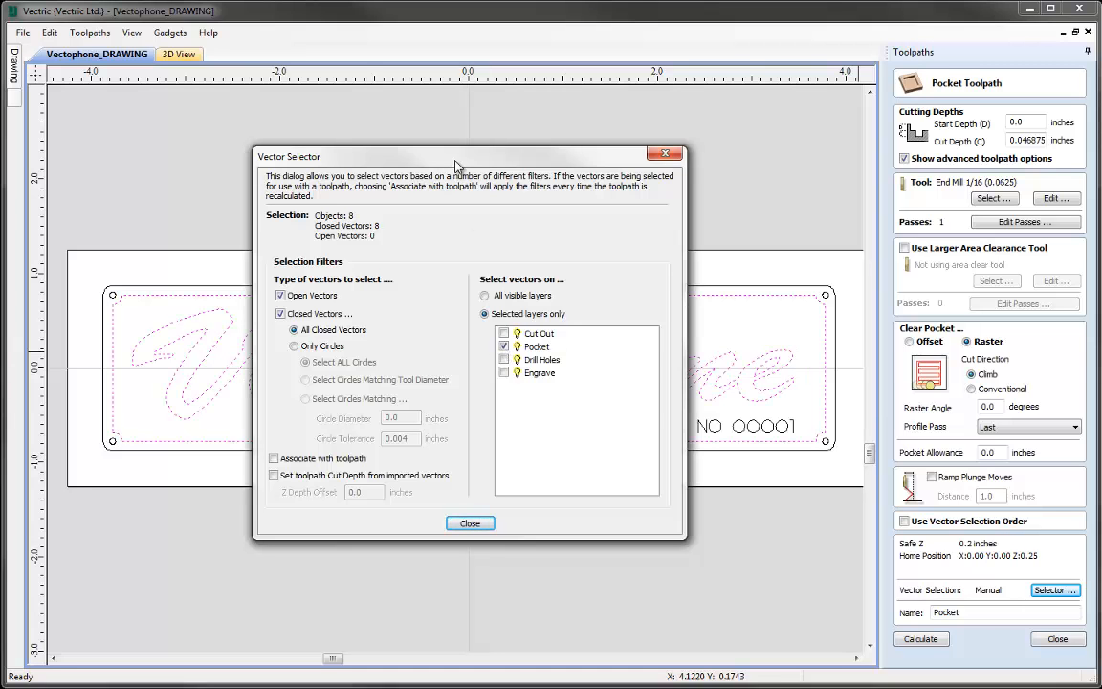
{"action": "mouse_move", "coordinate": [456, 164]}
{"action": "left_mouse_down"}
{"action": "mouse_move", "coordinate": [687, 608]}
{"action": "mouse_move", "coordinate": [676, 517]}
{"action": "left_mouse_up"}
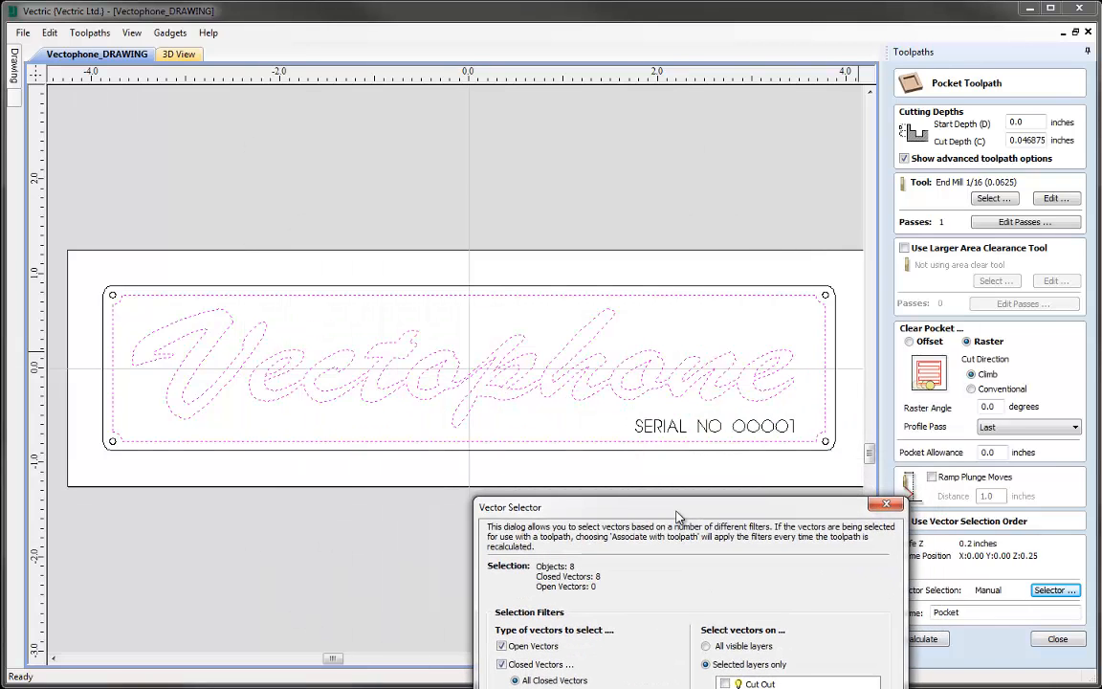
{"action": "left_click_drag", "start_coordinate": [676, 516], "coordinate": [510, 167]}
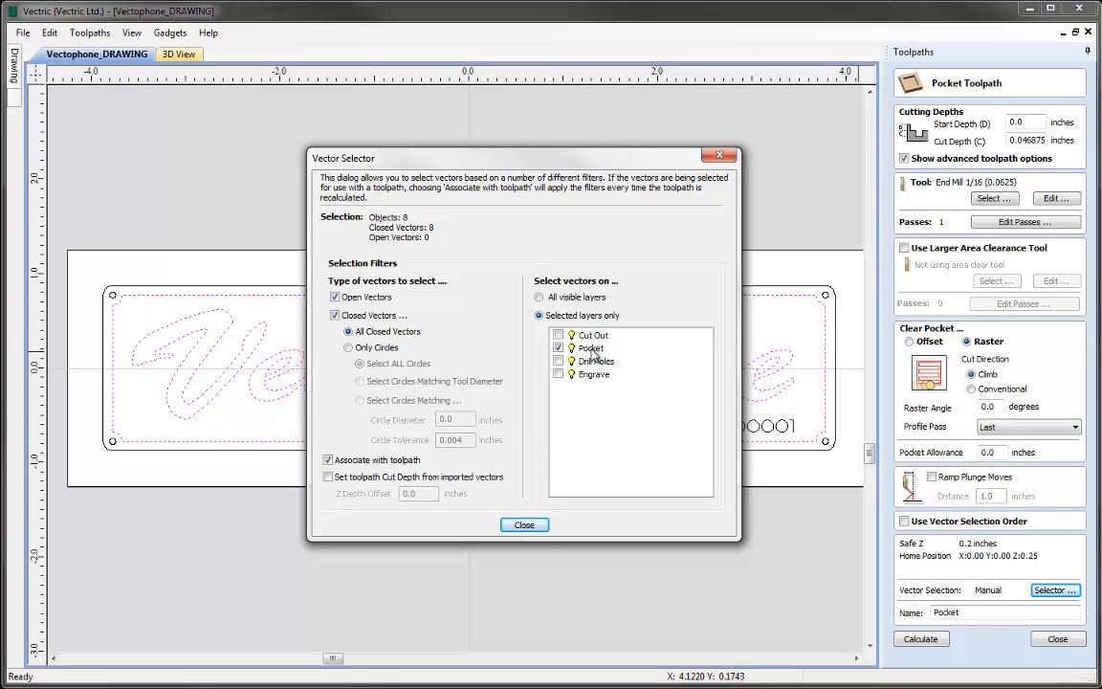
{"action": "left_click", "coordinate": [523, 525]}
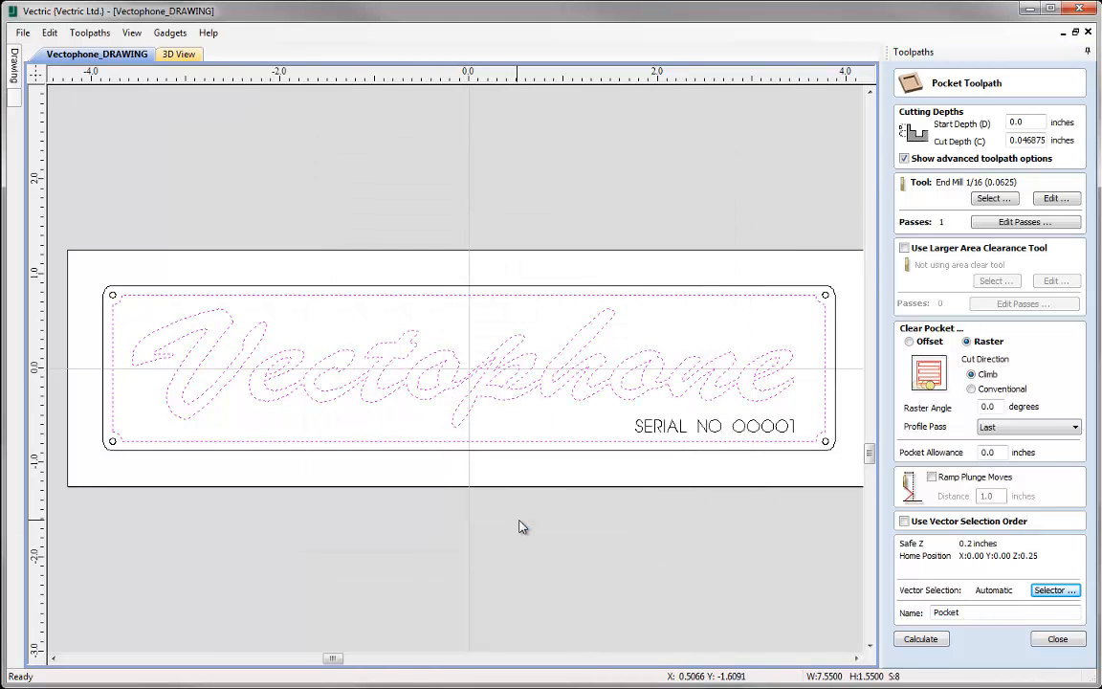
- Calculate the toolpath under the name Pocket, preview it in 3D and close the preview
{"action": "left_click", "coordinate": [995, 615]}
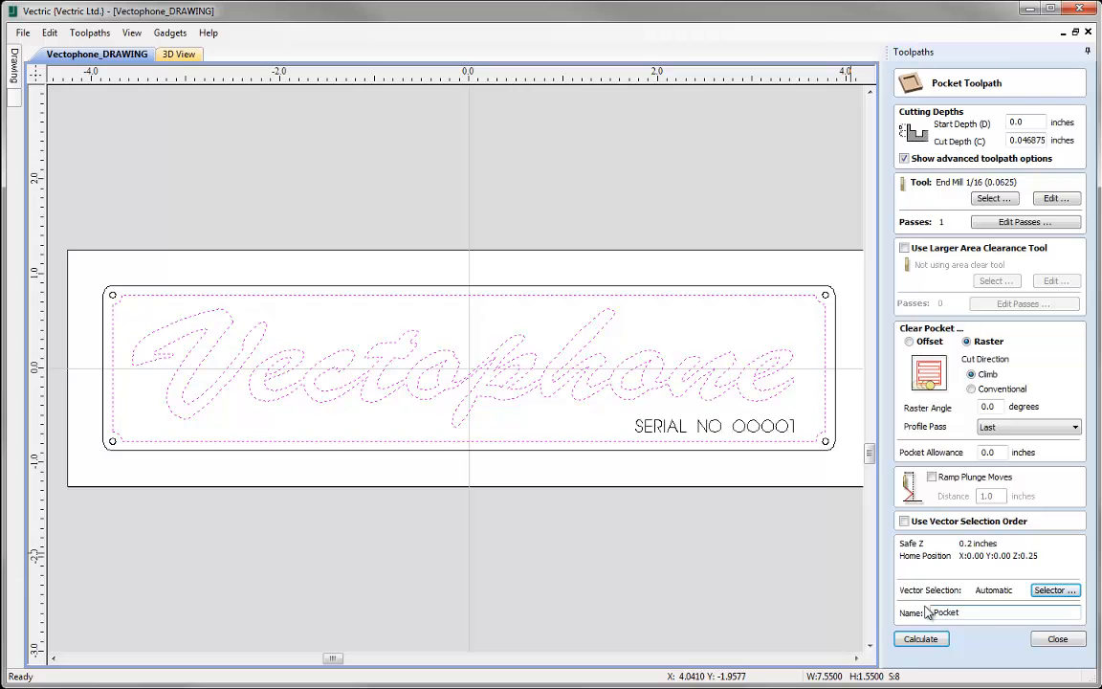
{"action": "left_click", "coordinate": [918, 639]}
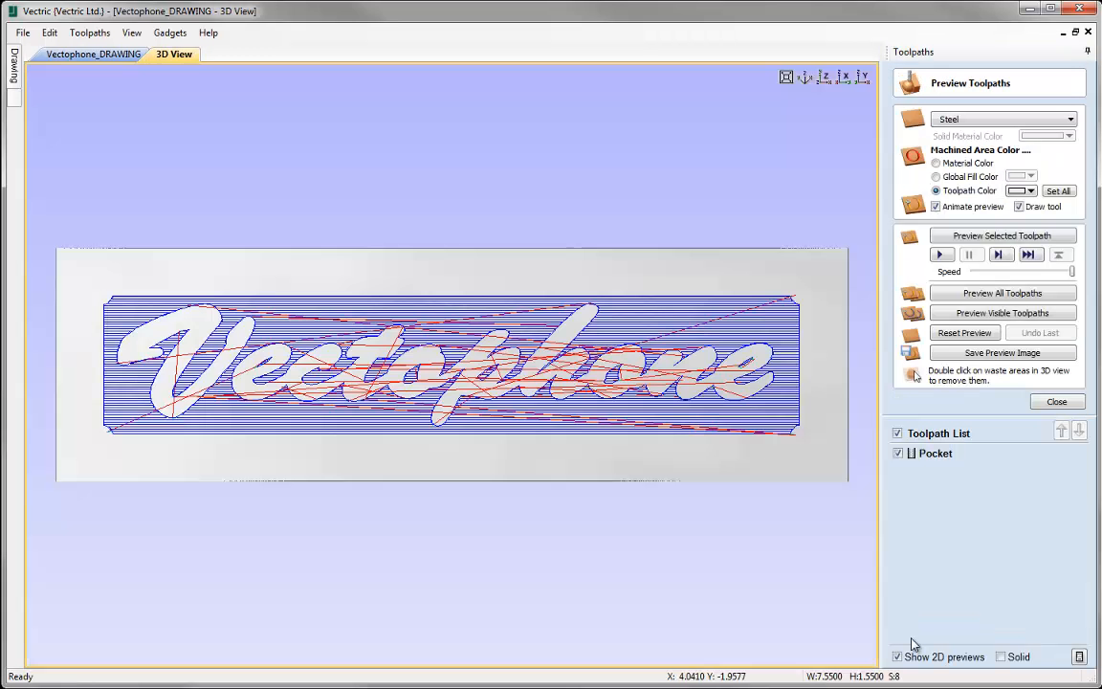
{"action": "left_click", "coordinate": [1044, 238]}
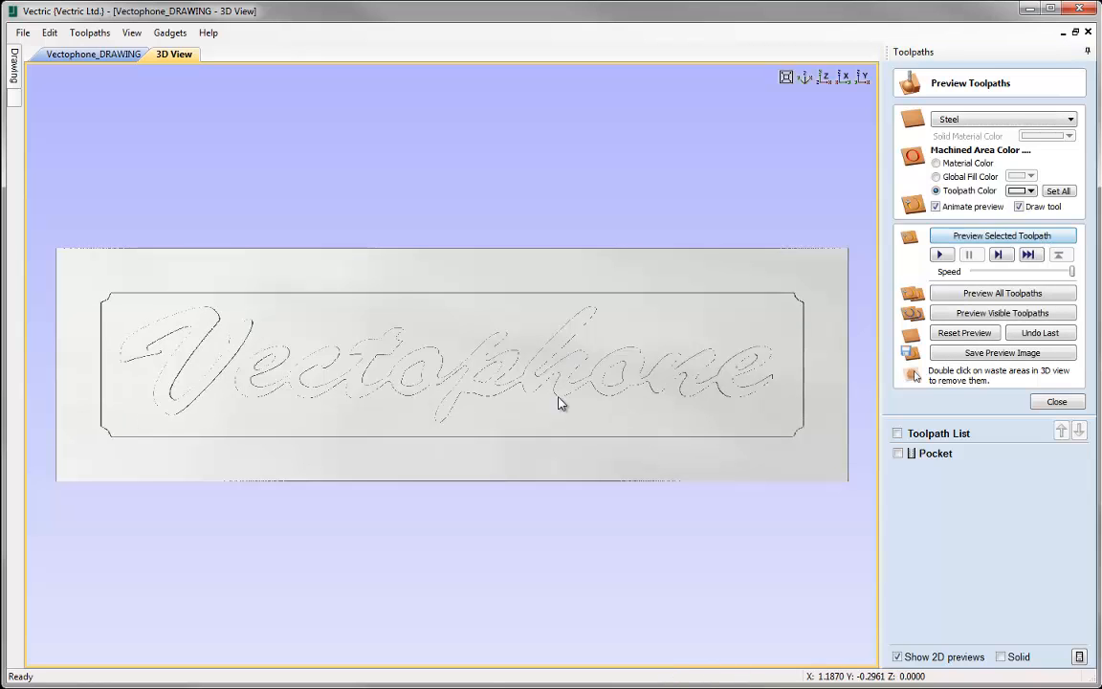
{"action": "left_click", "coordinate": [1056, 401]}
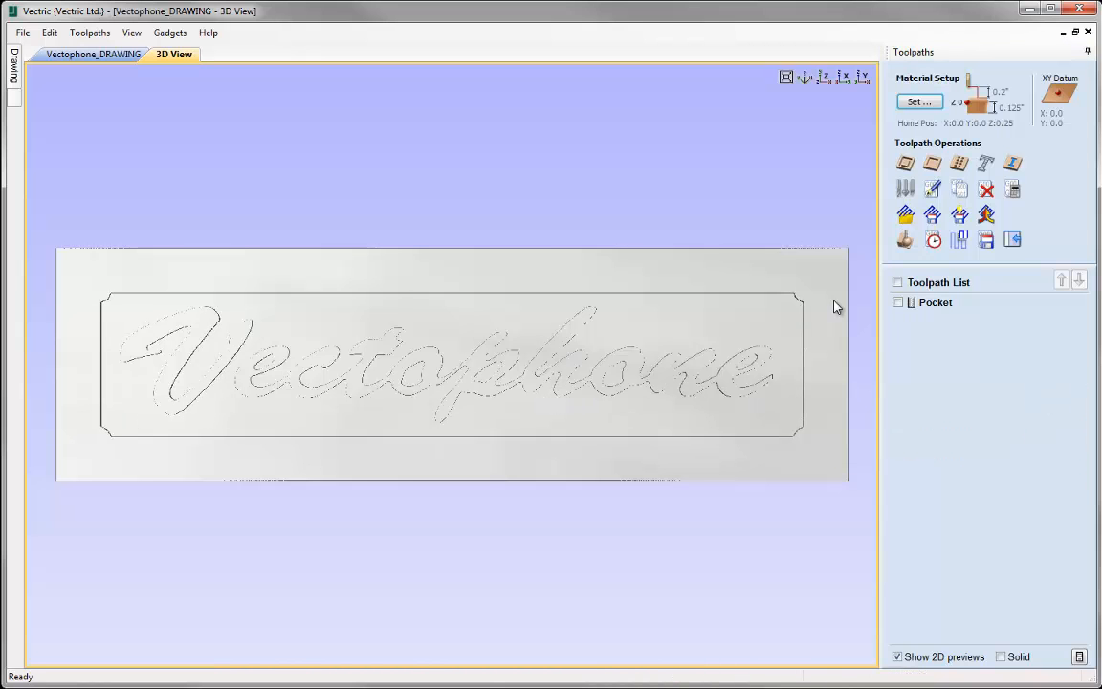
- Return to the 2D drawing and start a profile toolpath with a cut depth of 0.02 inches
{"action": "left_click", "coordinate": [113, 59]}
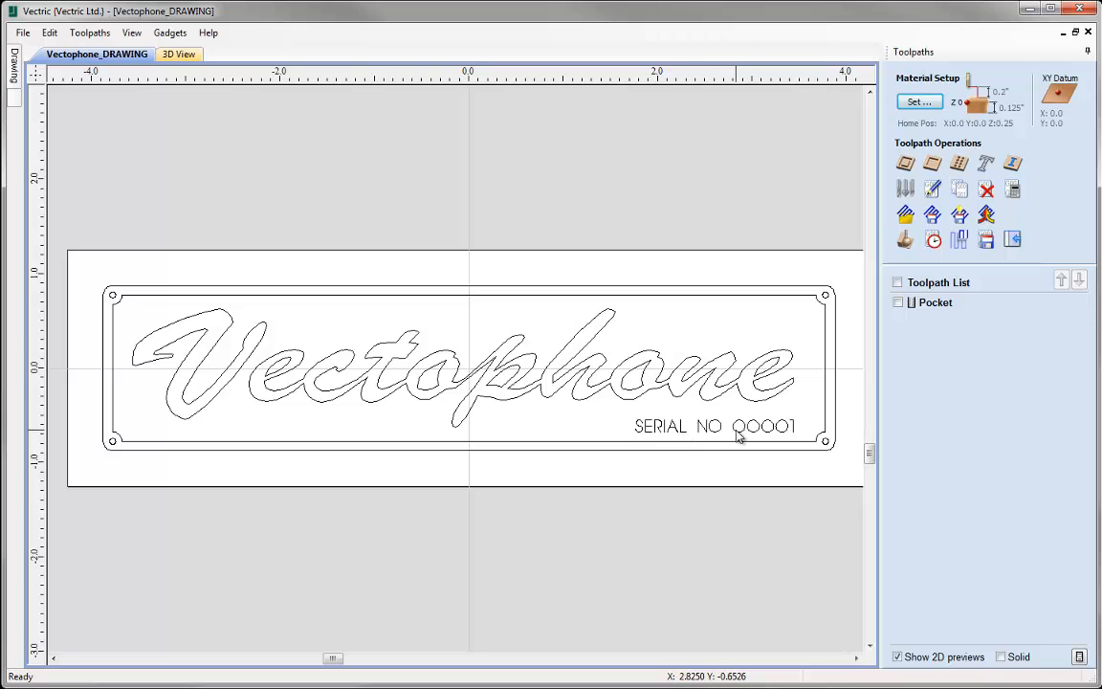
{"action": "left_click", "coordinate": [906, 164]}
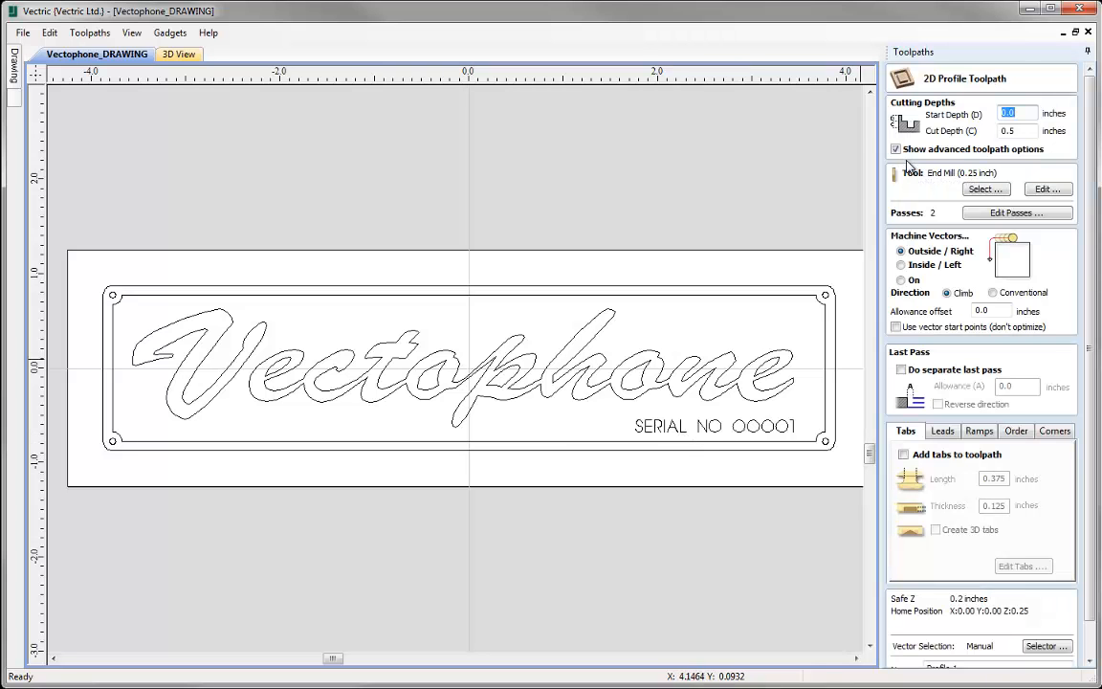
{"action": "double_click", "coordinate": [1024, 130]}
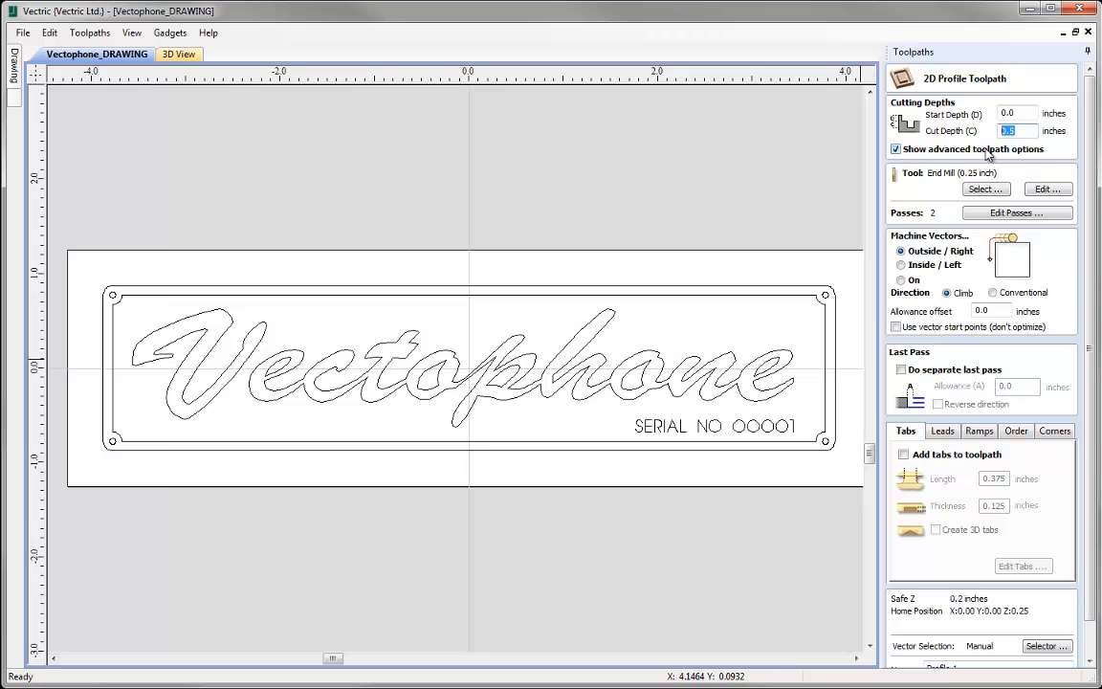
{"action": "type", "text": "0."}
- Choose V-Bit (60 deg 0.25") as the profile toolpath's tool and machine on the vectors
{"action": "left_click", "coordinate": [971, 192]}
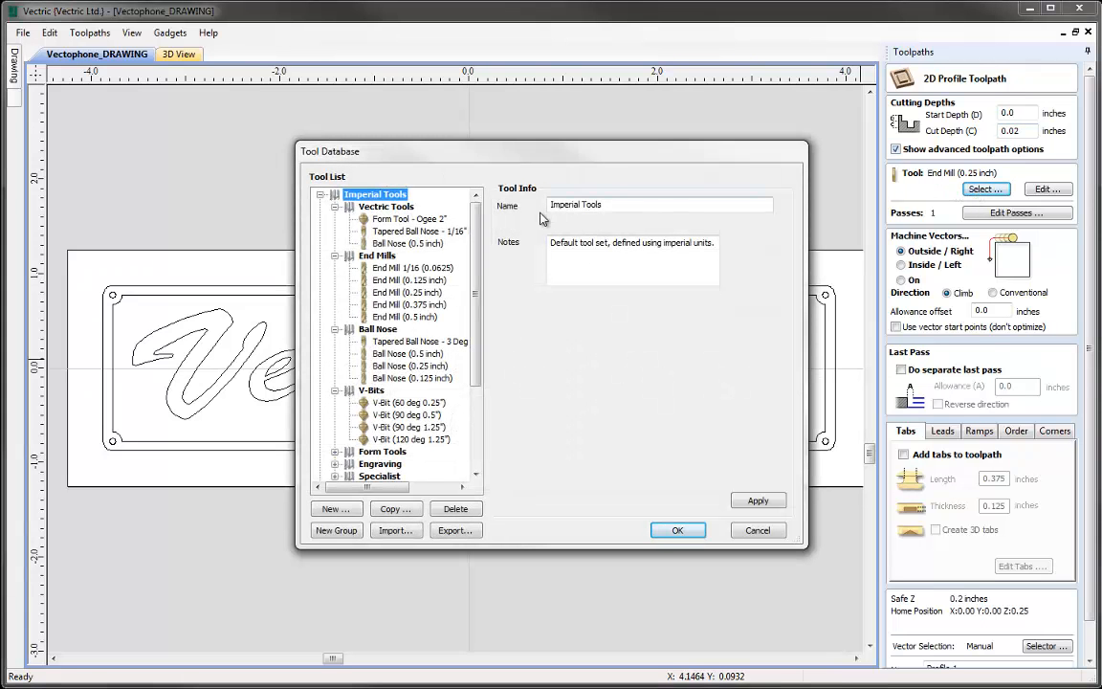
{"action": "scroll", "coordinate": [423, 292], "scroll_direction": "down", "scroll_amount": 2}
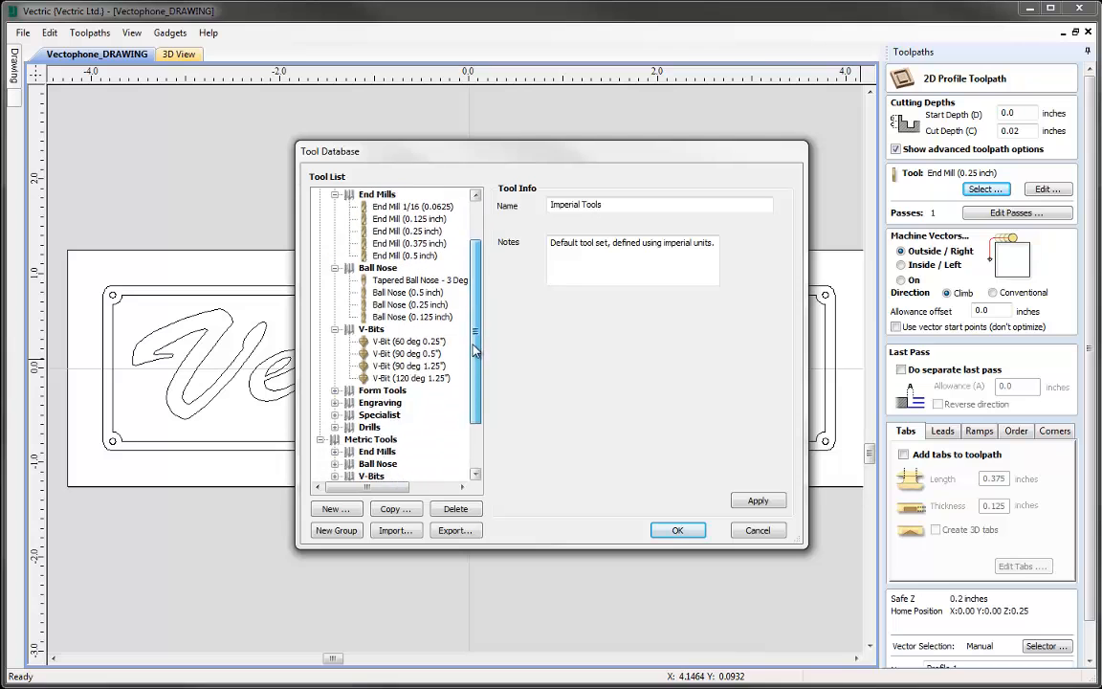
{"action": "left_click", "coordinate": [392, 330]}
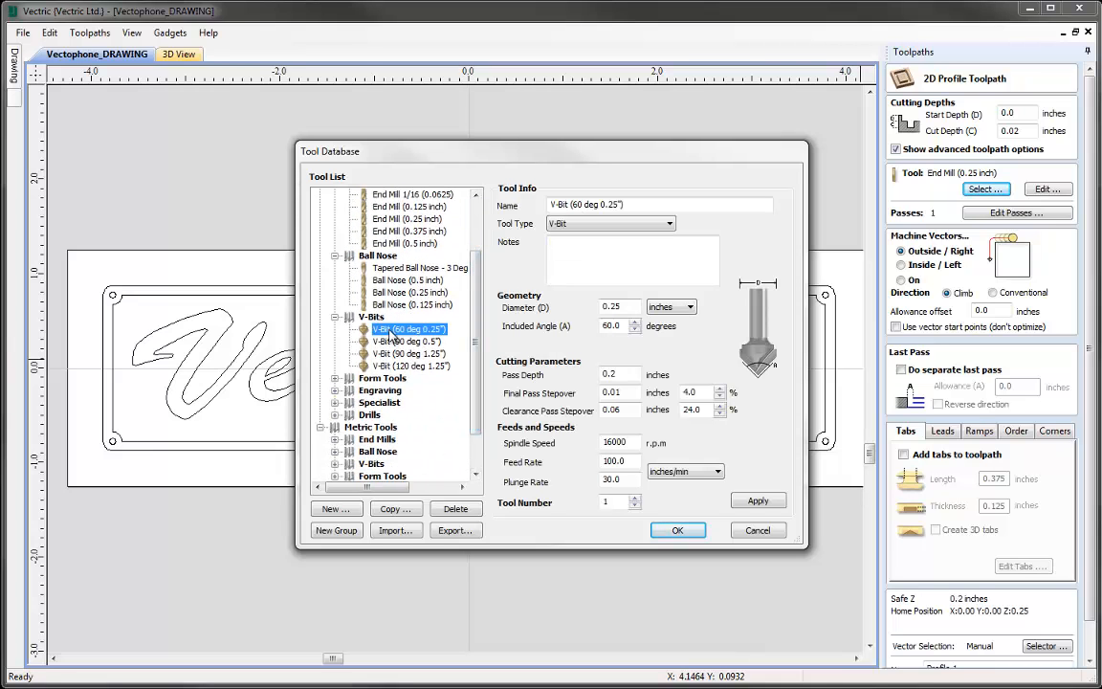
{"action": "left_click", "coordinate": [675, 532]}
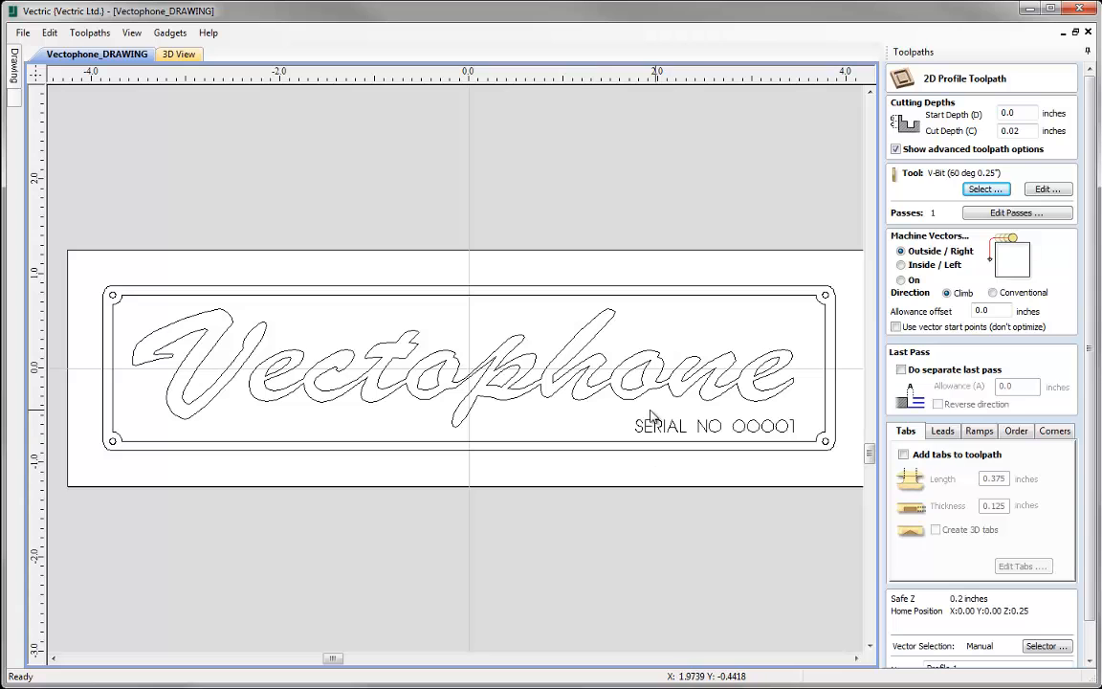
{"action": "left_click", "coordinate": [902, 279]}
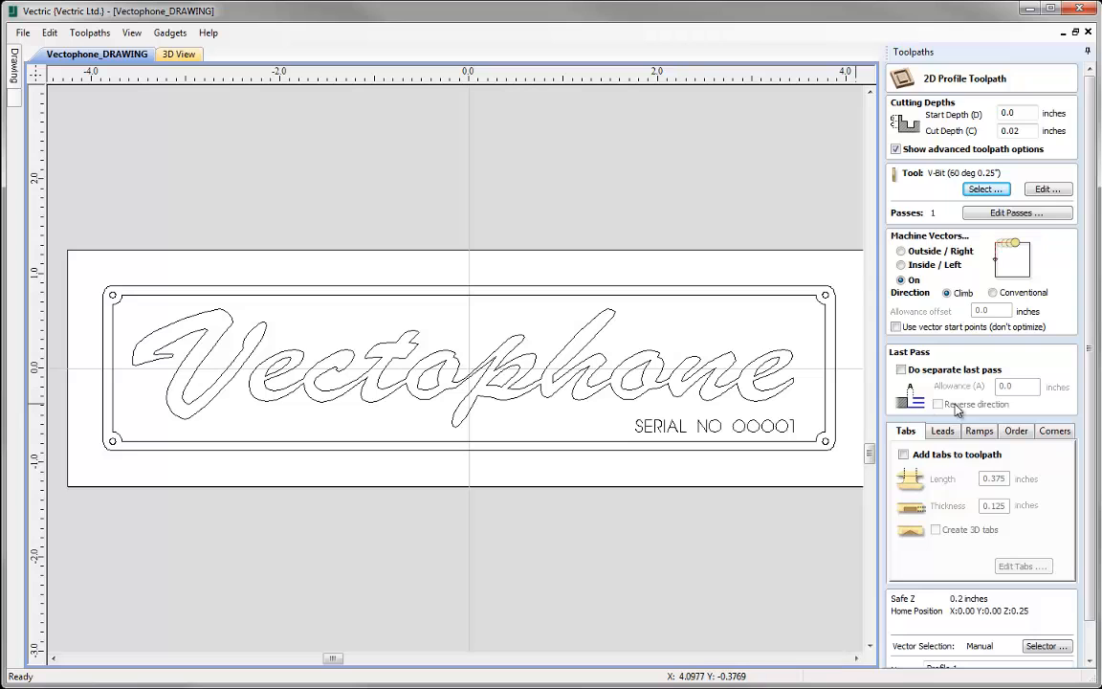
- Select the open and closed vectors on the Engrave layer only and associate the selection with the profile toolpath
{"action": "scroll", "coordinate": [1091, 414], "scroll_direction": "down", "scroll_amount": 2}
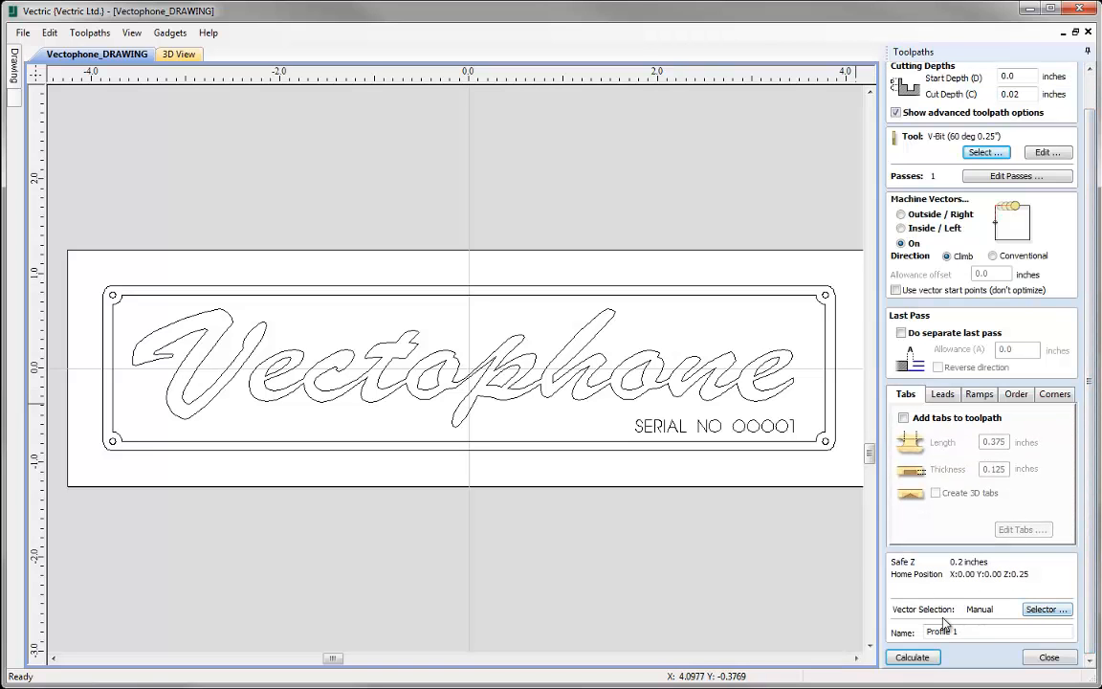
{"action": "left_click", "coordinate": [1041, 614]}
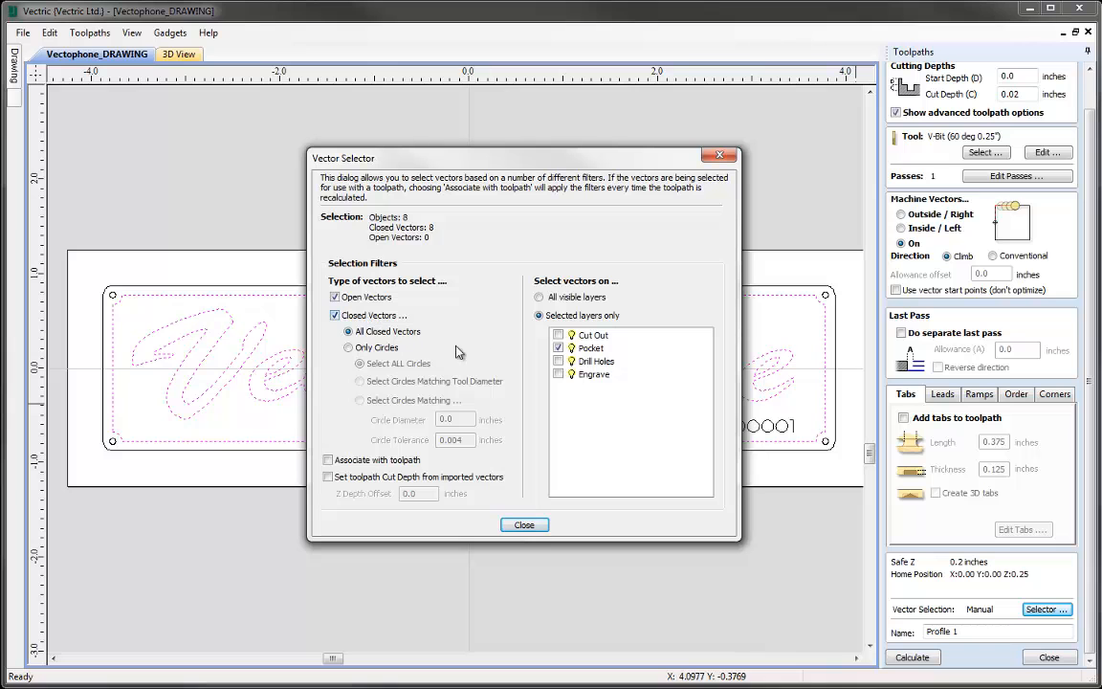
{"action": "left_click", "coordinate": [558, 349]}
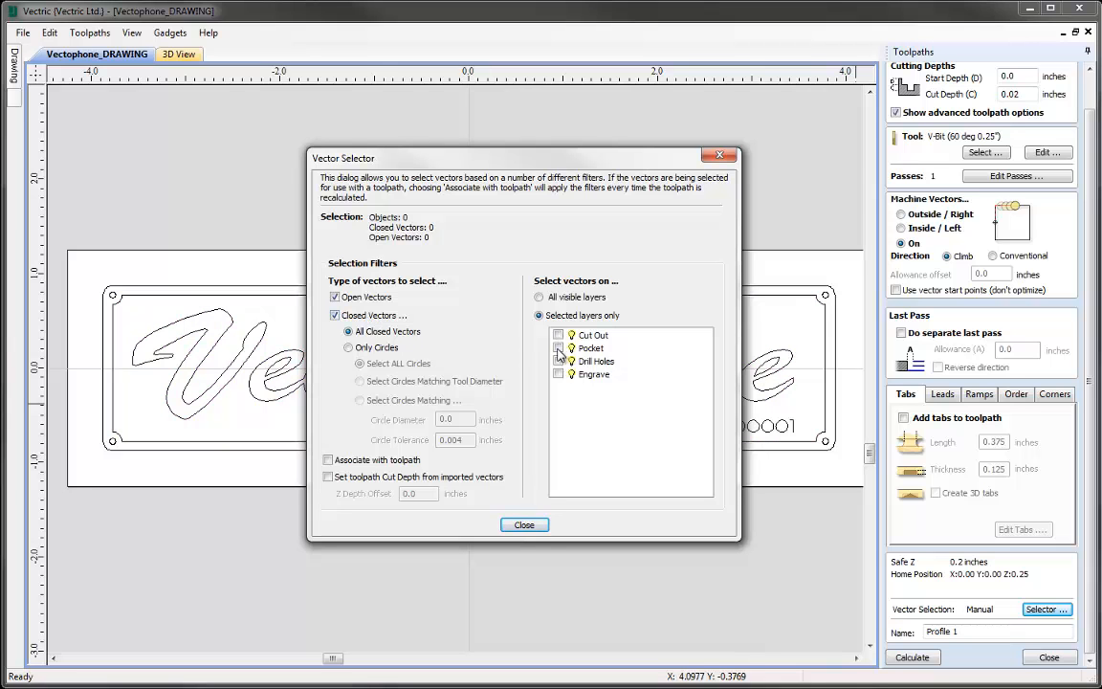
{"action": "left_click", "coordinate": [559, 375]}
{"action": "left_click_drag", "start_coordinate": [591, 168], "coordinate": [345, 164]}
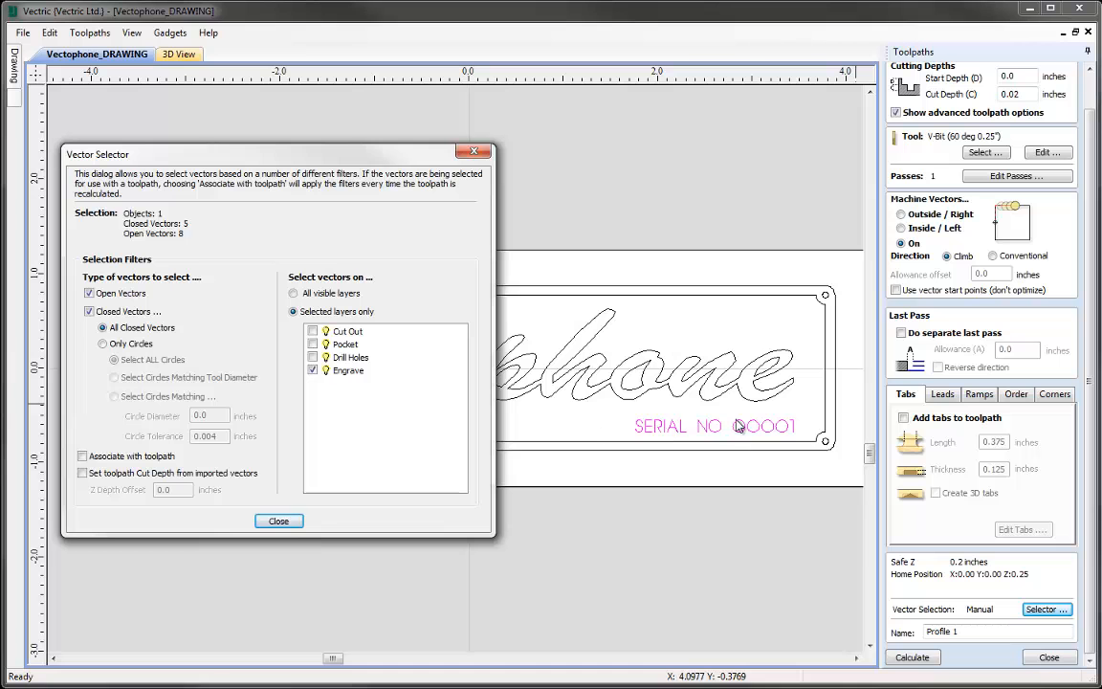
{"action": "left_click_drag", "start_coordinate": [301, 149], "coordinate": [618, 159]}
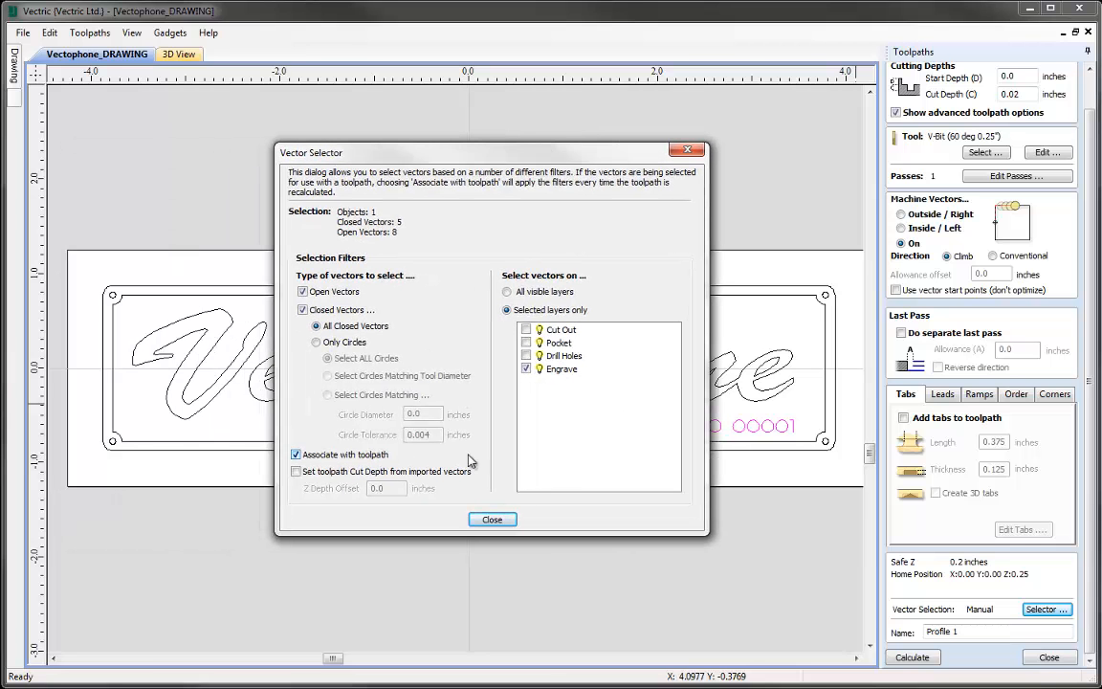
{"action": "left_click", "coordinate": [490, 519]}
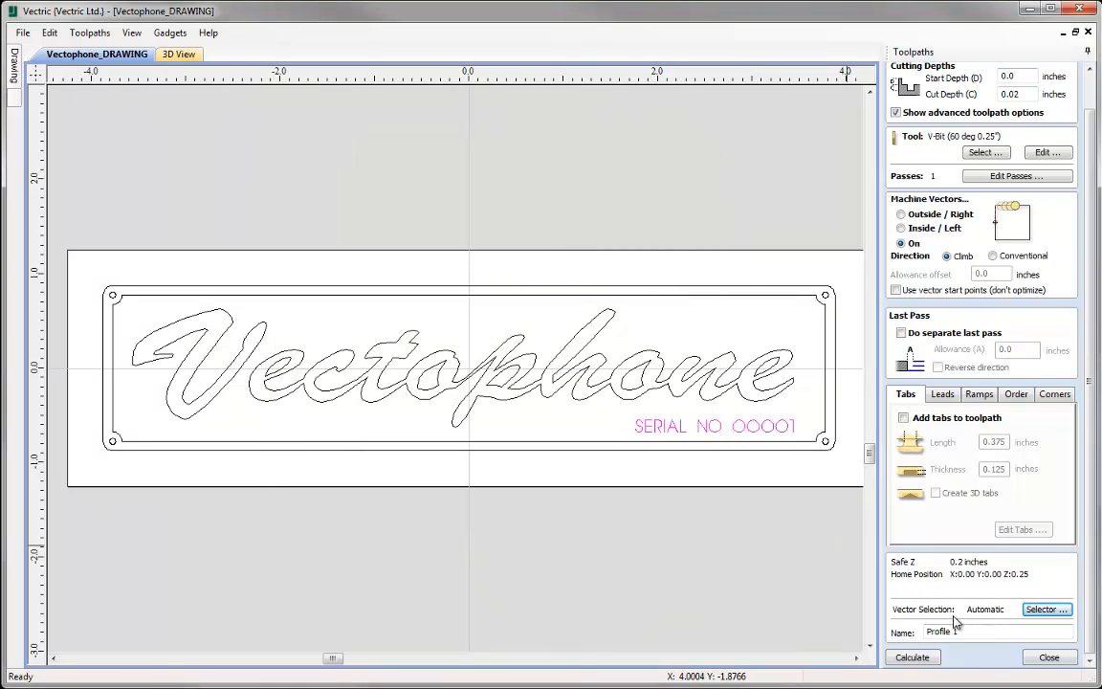
- Calculate the profile toolpath under the name Engrave, preview it in 3D and close the preview
{"action": "left_click", "coordinate": [977, 632]}
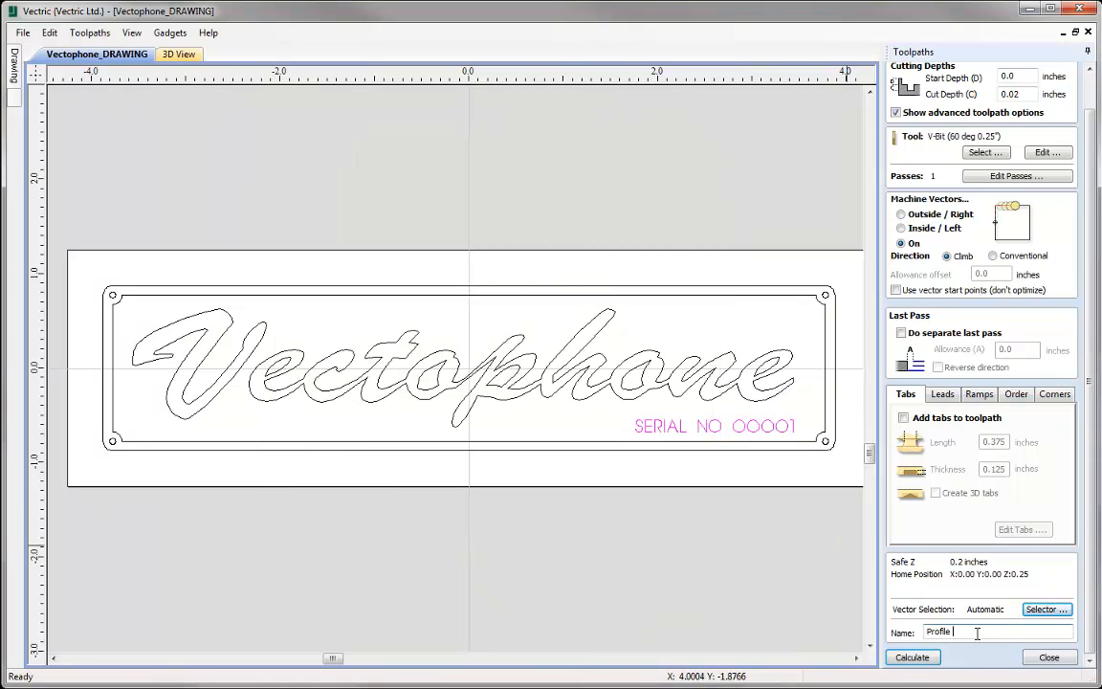
{"action": "key", "text": "BackSpace"}
{"action": "key", "text": "BackSpace"}
{"action": "key", "text": "BackSpace"}
{"action": "type", "text": "Engrave"}
{"action": "left_click", "coordinate": [911, 657]}
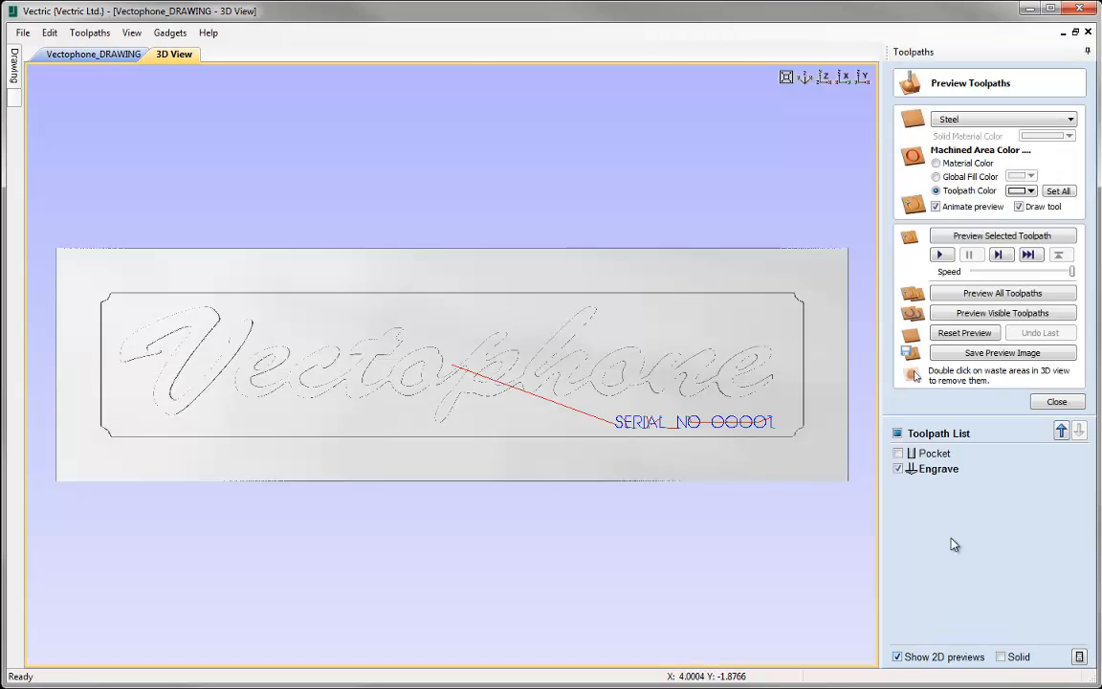
{"action": "left_click", "coordinate": [992, 236]}
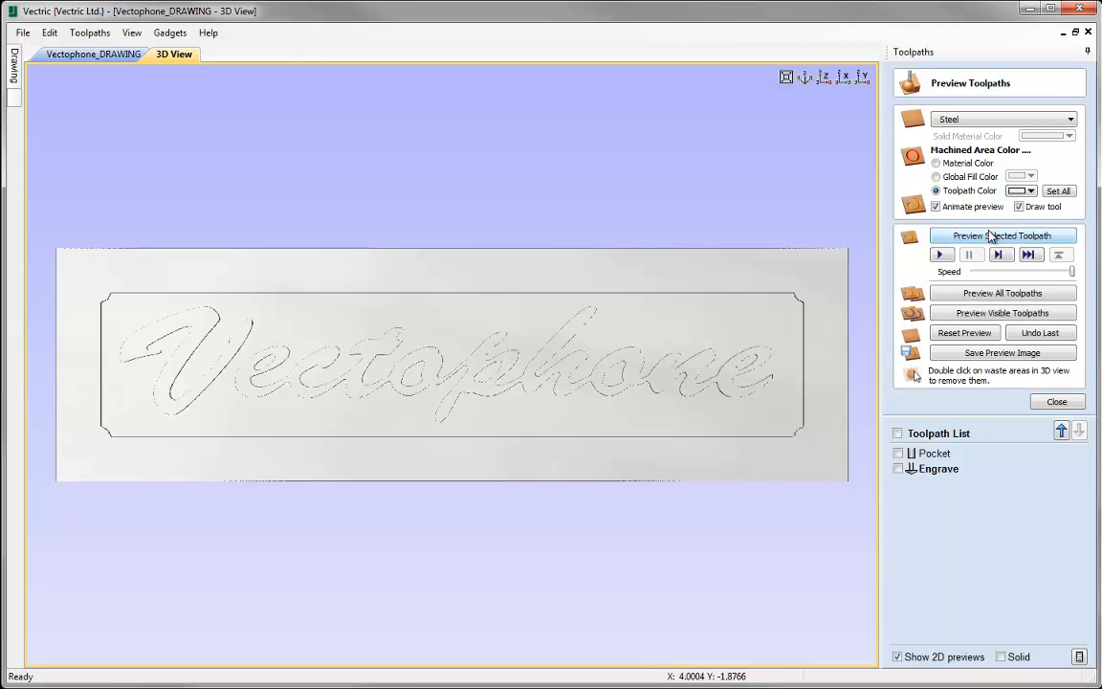
{"action": "left_click", "coordinate": [1056, 402]}
- Reopen the Engrave toolpath for editing and set its start depth to 3/64 inch
{"action": "mouse_move", "coordinate": [949, 324]}
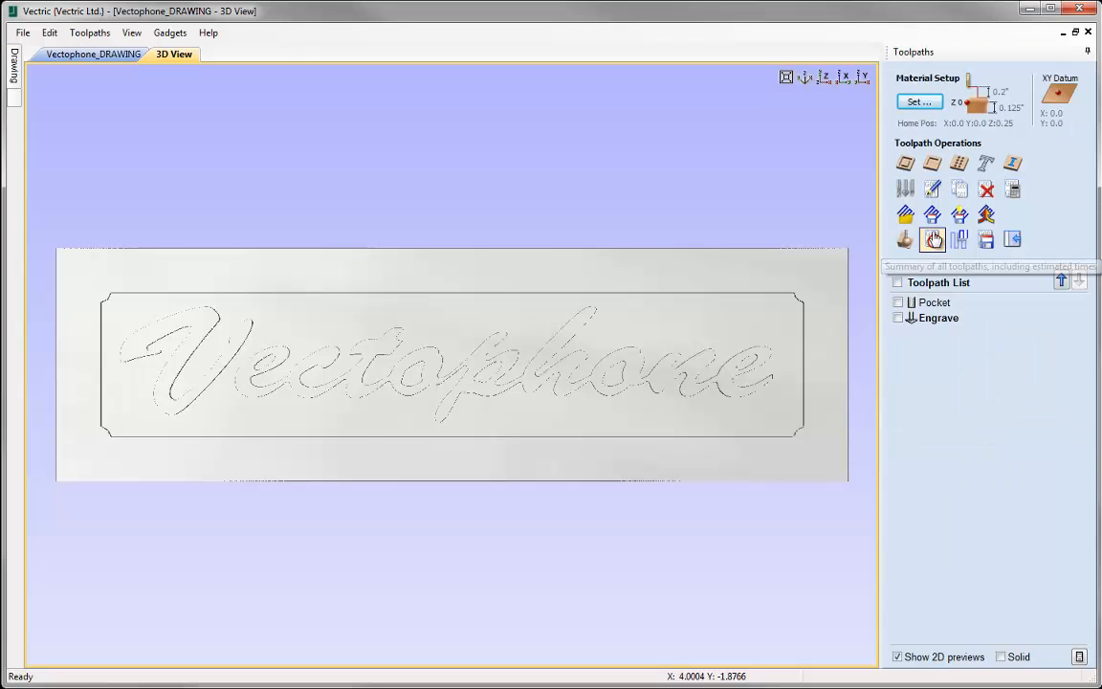
{"action": "double_click", "coordinate": [947, 319]}
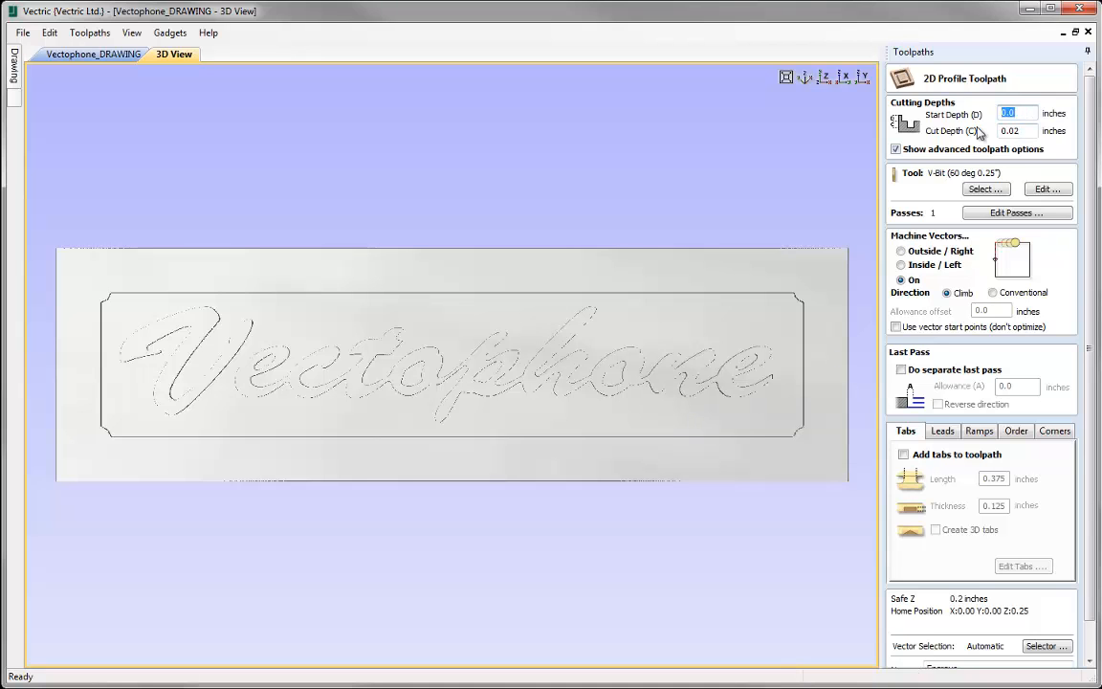
{"action": "type", "text": "3/64"}
{"action": "key", "text": "Return"}
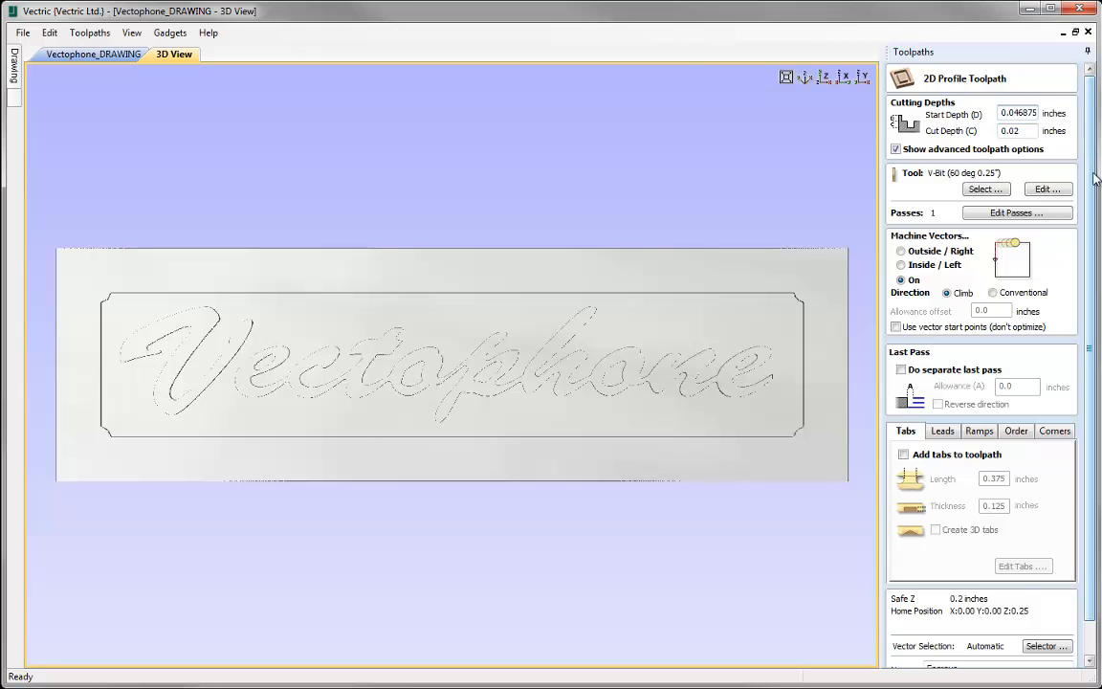
- Recalculate the Engrave toolpath, preview it on the material and close the preview
{"action": "scroll", "coordinate": [987, 157], "scroll_direction": "down", "scroll_amount": 1}
{"action": "left_click", "coordinate": [910, 658]}
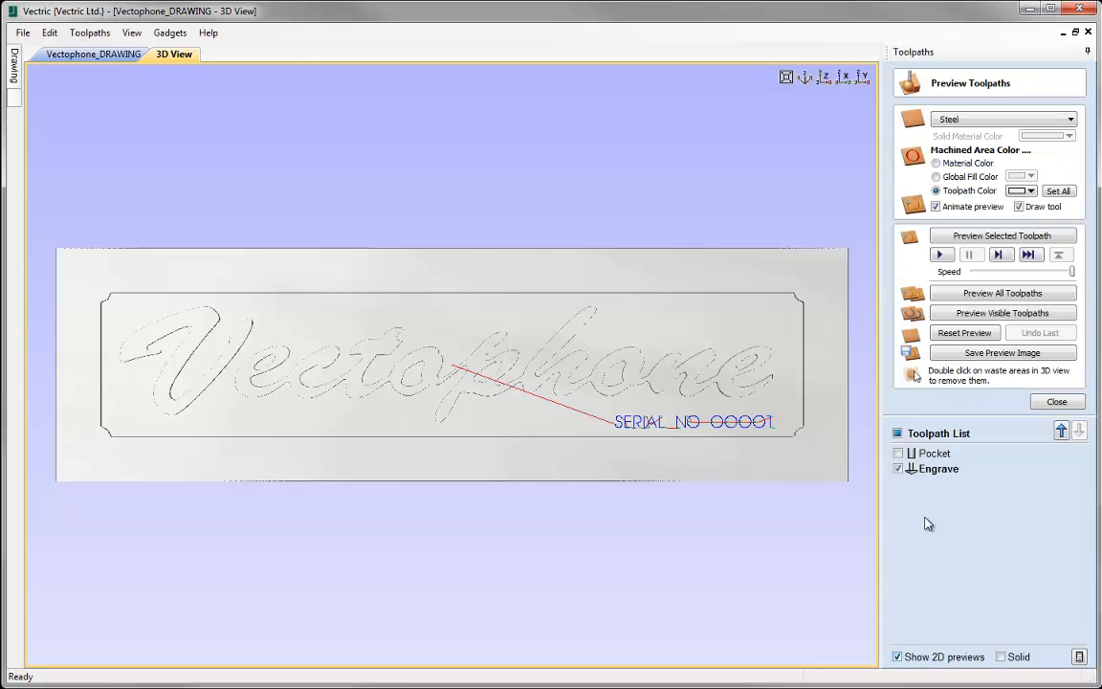
{"action": "left_click", "coordinate": [975, 243]}
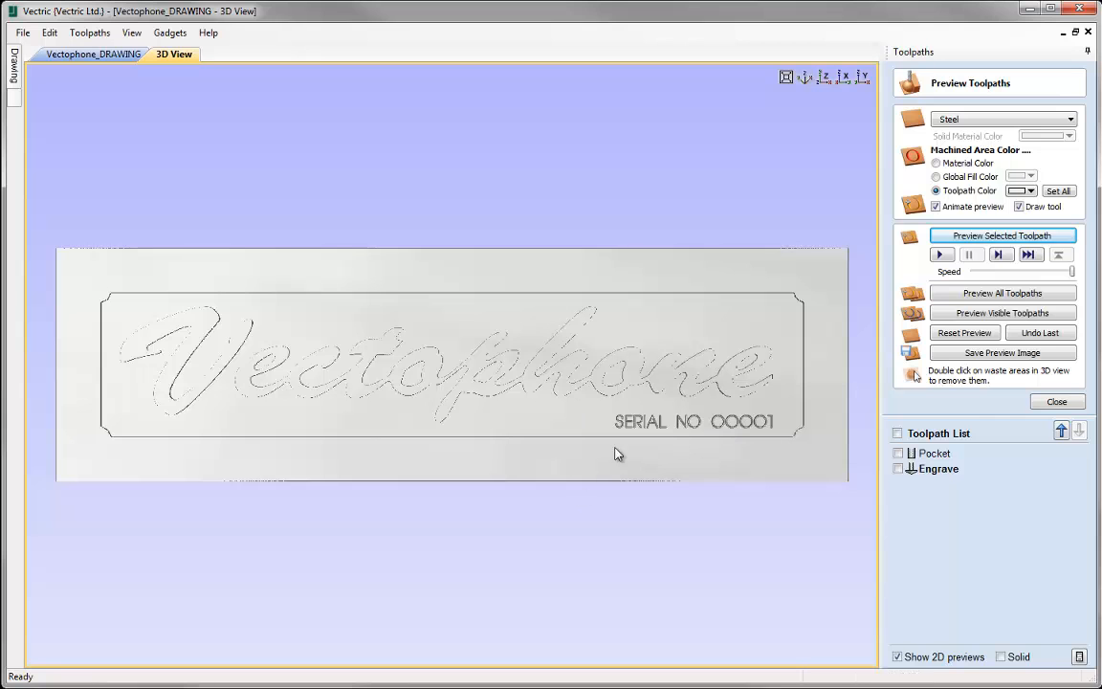
{"action": "left_click", "coordinate": [1056, 402]}
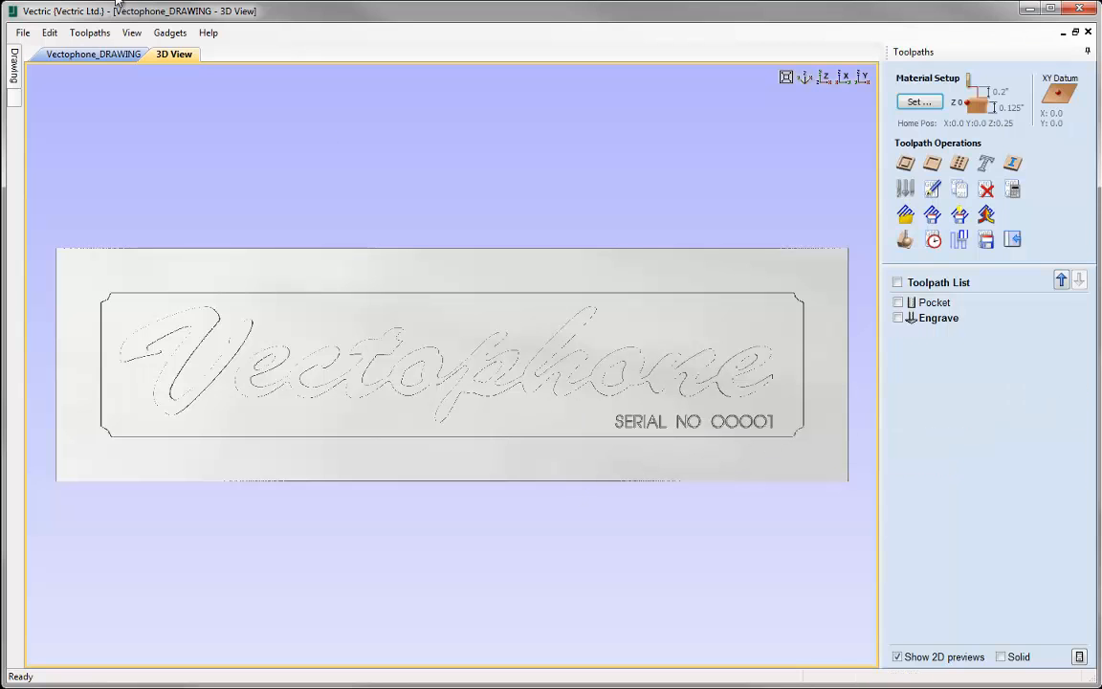
- Return to the 2D drawing, clear the serial number selection and inspect the drill hole circles in the plate's corners
{"action": "left_click", "coordinate": [103, 55]}
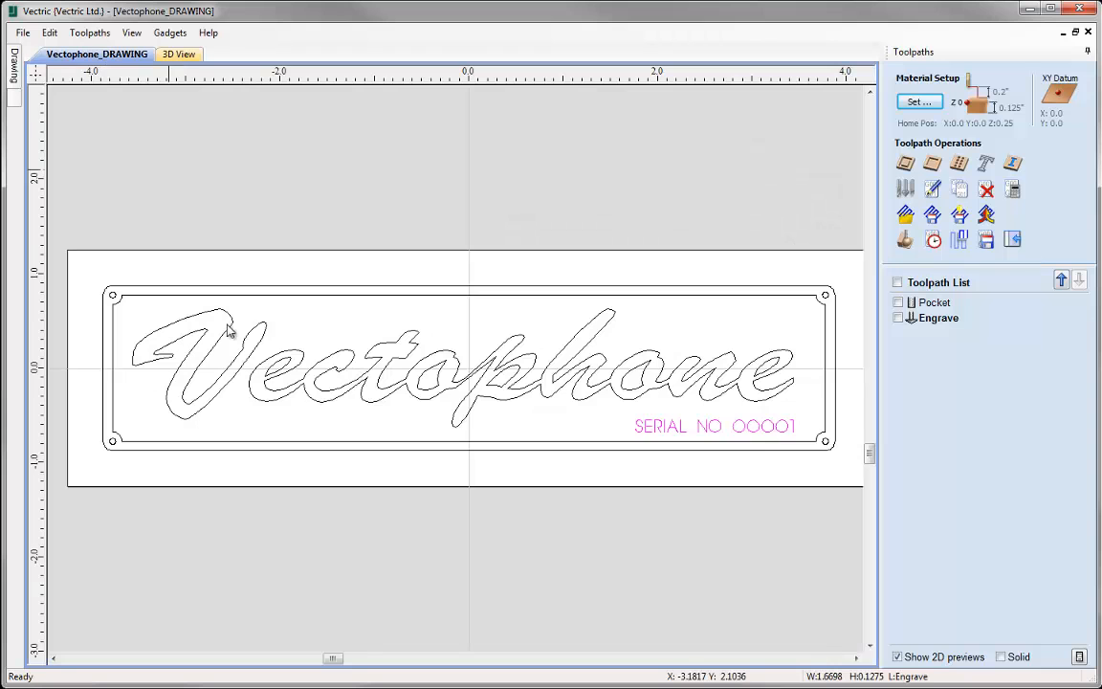
{"action": "left_click", "coordinate": [525, 461]}
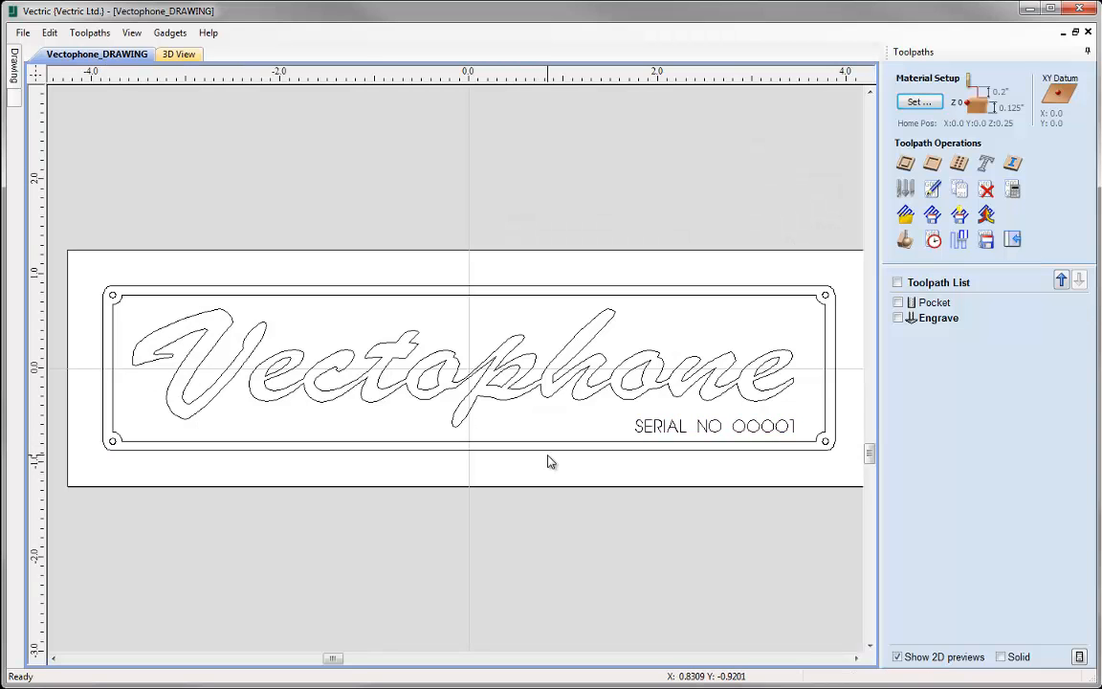
{"action": "left_click", "coordinate": [827, 443]}
{"action": "left_click", "coordinate": [825, 295]}
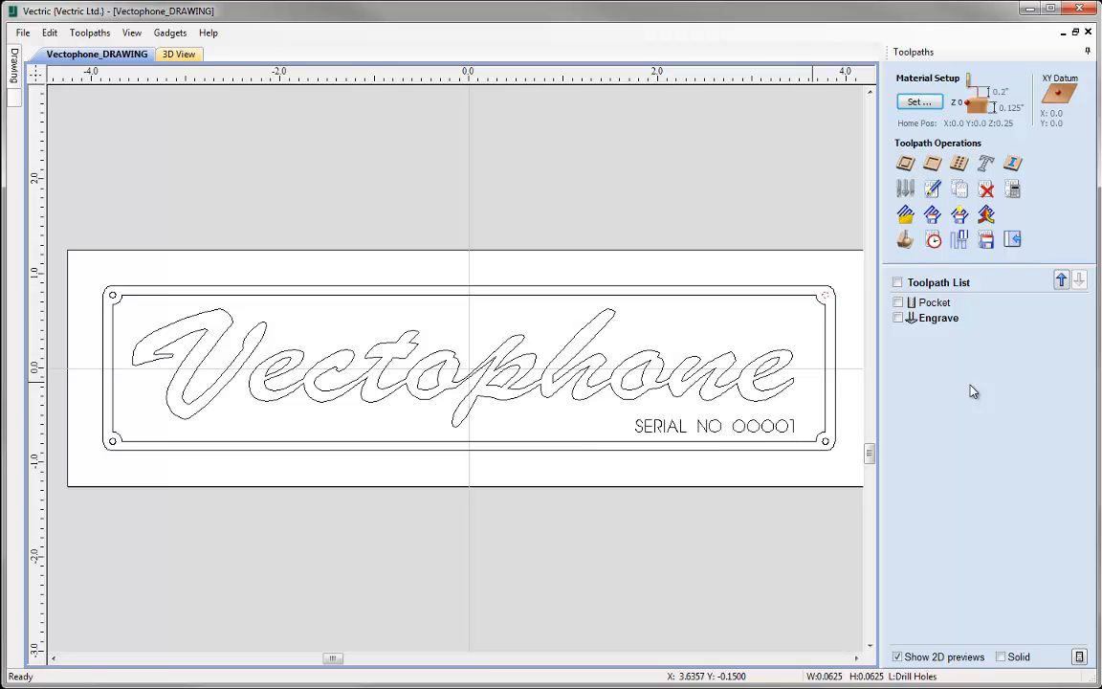
{"action": "left_click", "coordinate": [112, 297]}
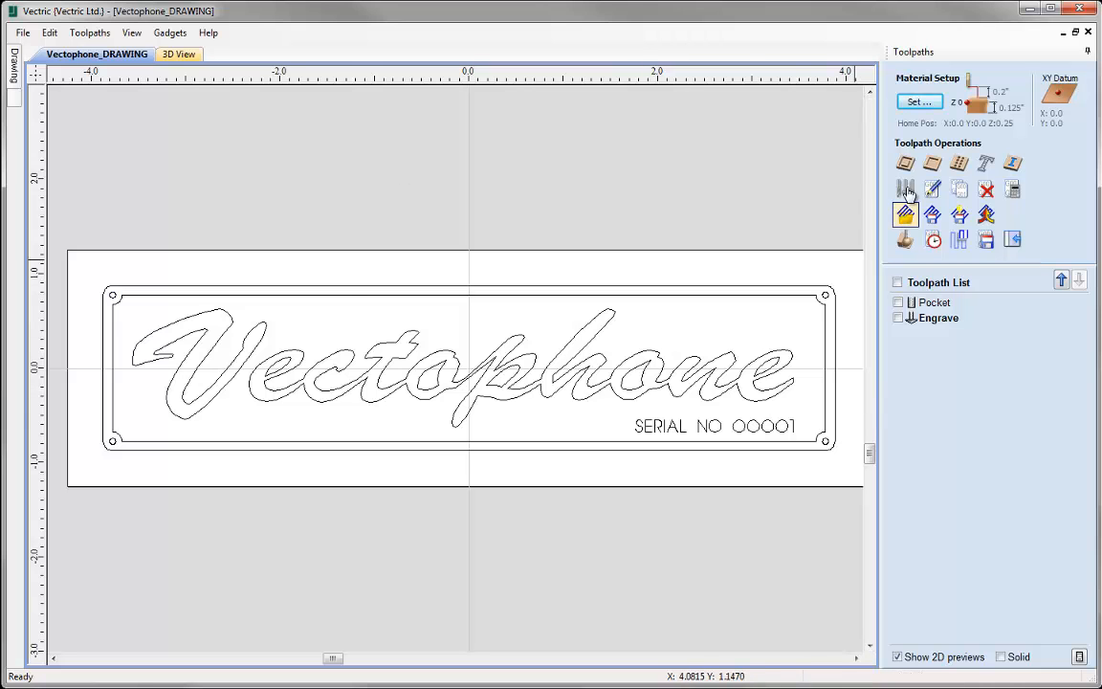
- Start a new pocket toolpath and set its cut depth to z
{"action": "left_click", "coordinate": [931, 165]}
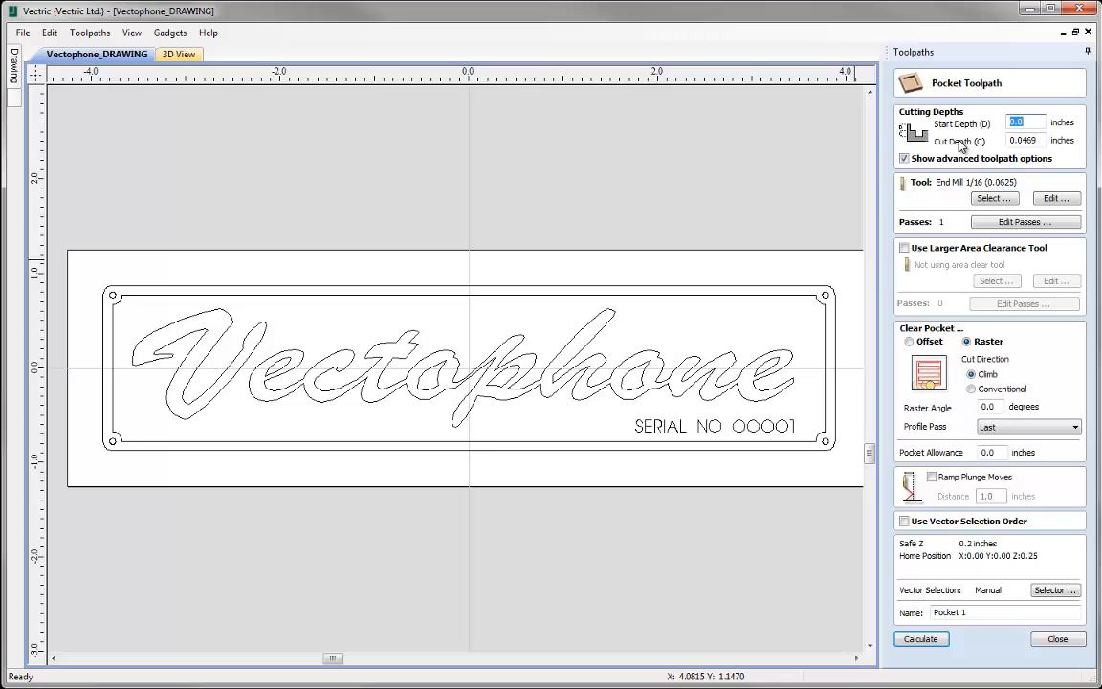
{"action": "key", "text": "Tab"}
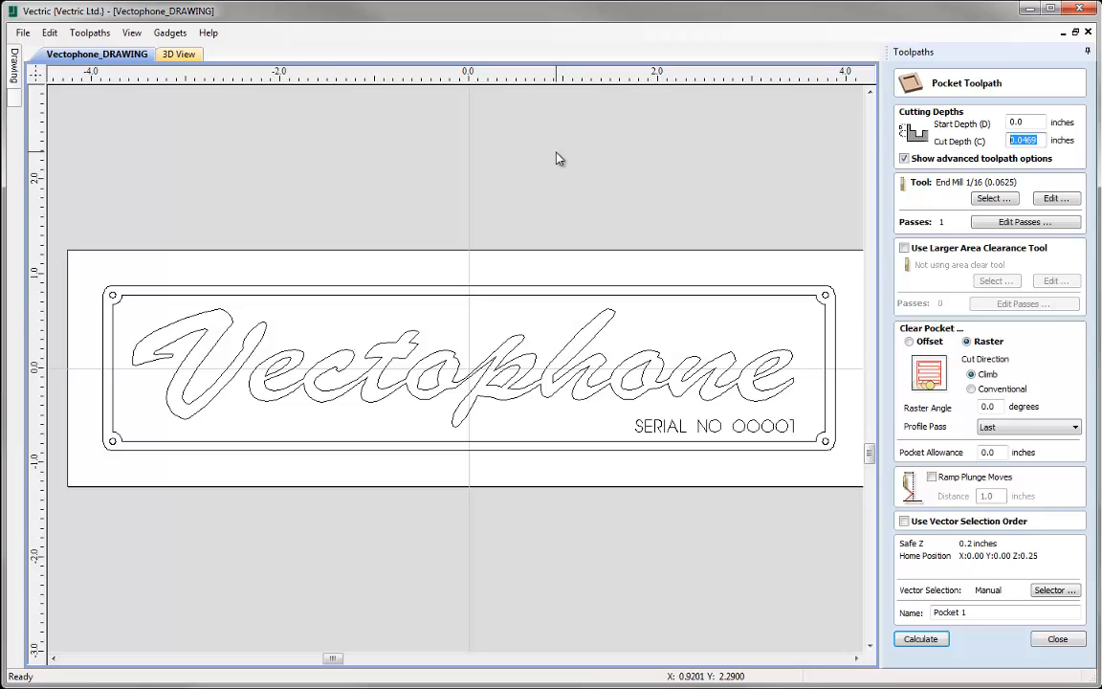
{"action": "type", "text": "0.125"}
{"action": "key", "text": "Delete"}
{"action": "key", "text": "Delete"}
{"action": "key", "text": "Delete"}
{"action": "key", "text": "Delete"}
{"action": "key", "text": "Delete"}
{"action": "type", "text": "2"}
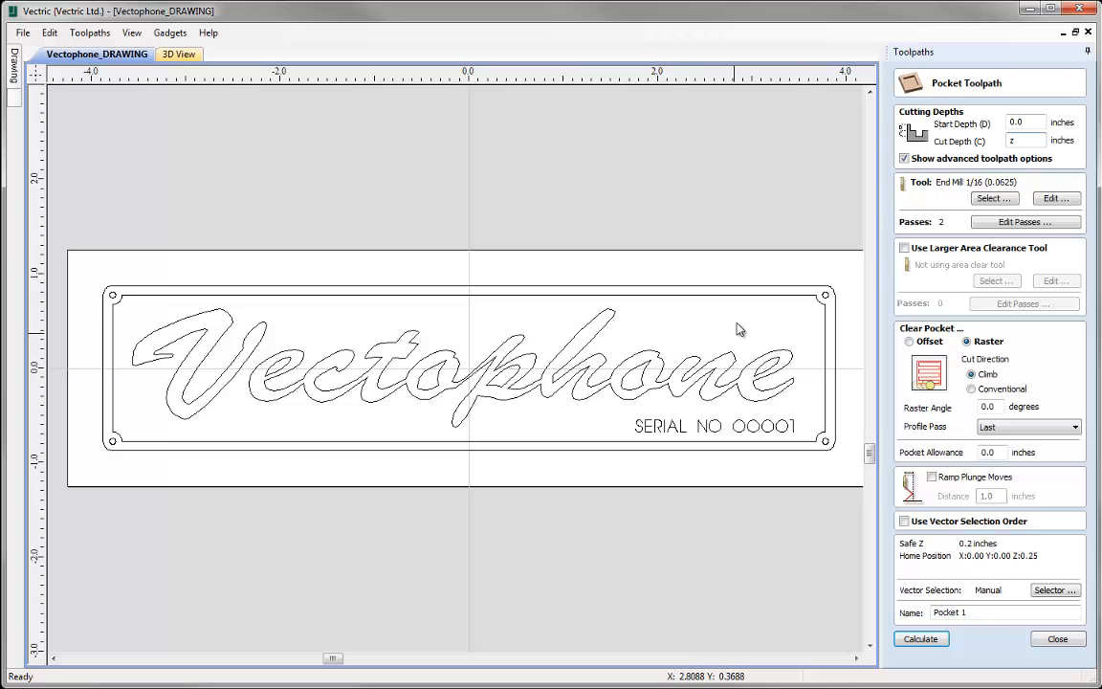
- Check the 1/16 end mill's cutting parameters and set the pocket clearing strategy to Offset
{"action": "left_click", "coordinate": [1063, 198]}
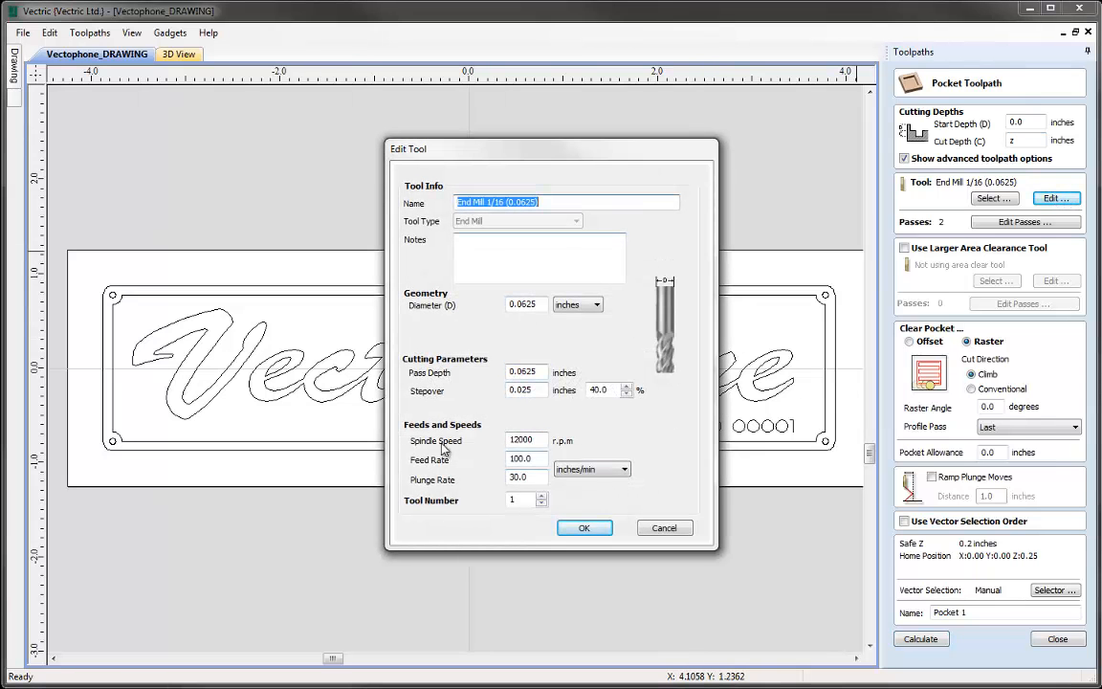
{"action": "left_click", "coordinate": [582, 527]}
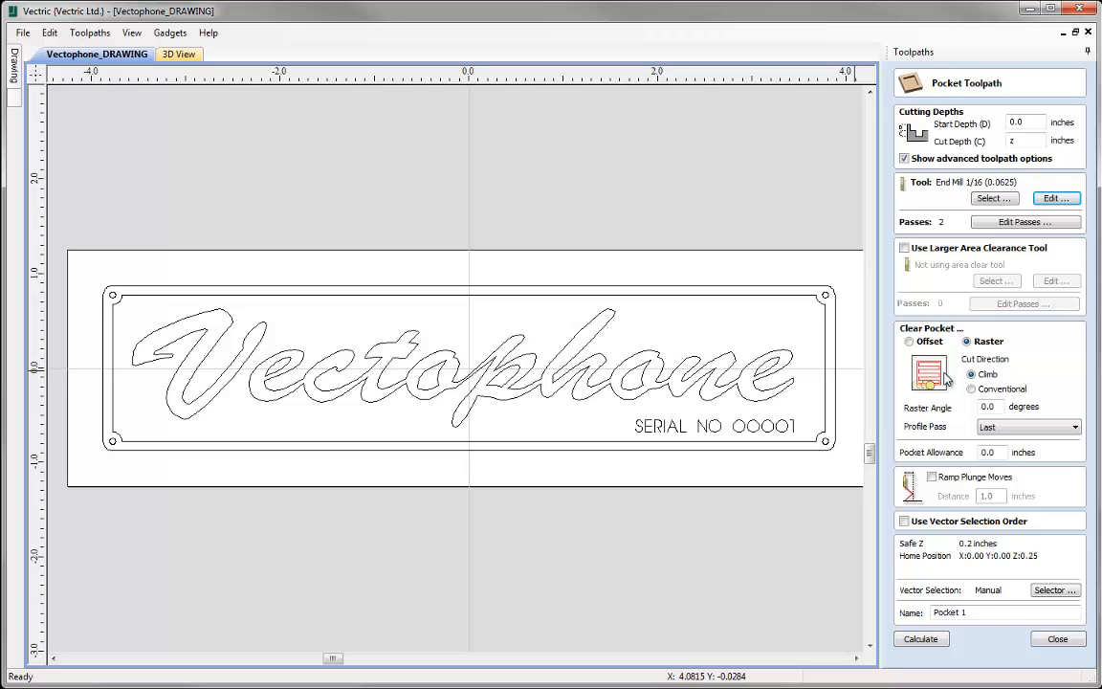
{"action": "left_click", "coordinate": [908, 341]}
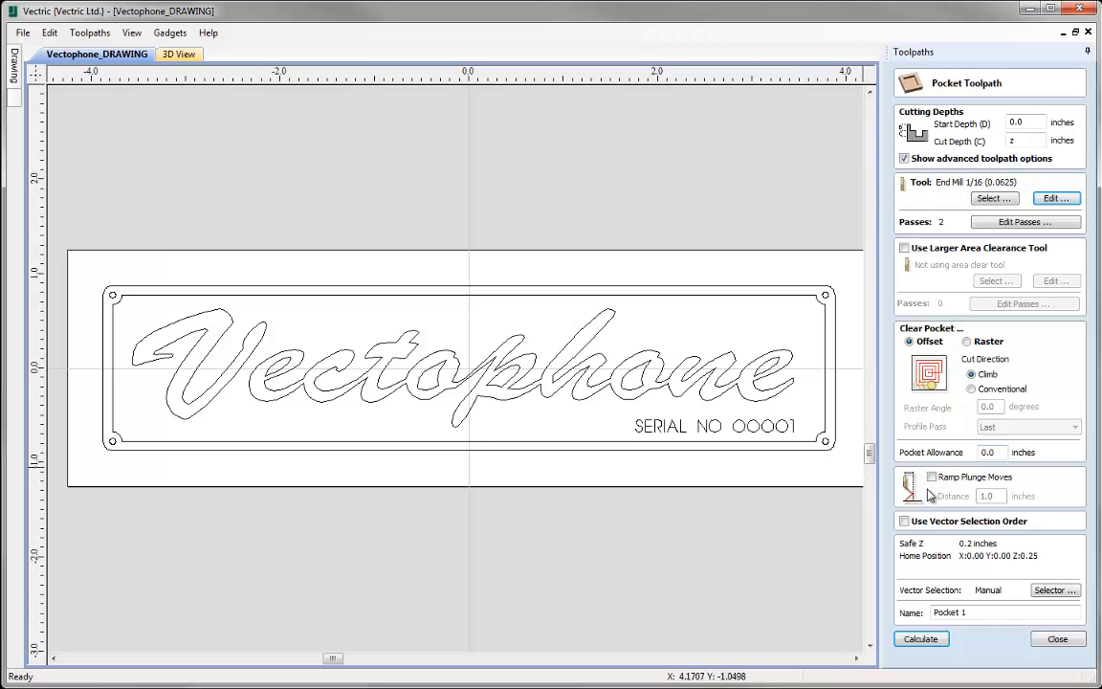
- Select only the circles on the Drill Holes layer and associate the selection with the pocket toolpath
{"action": "left_click", "coordinate": [1055, 590]}
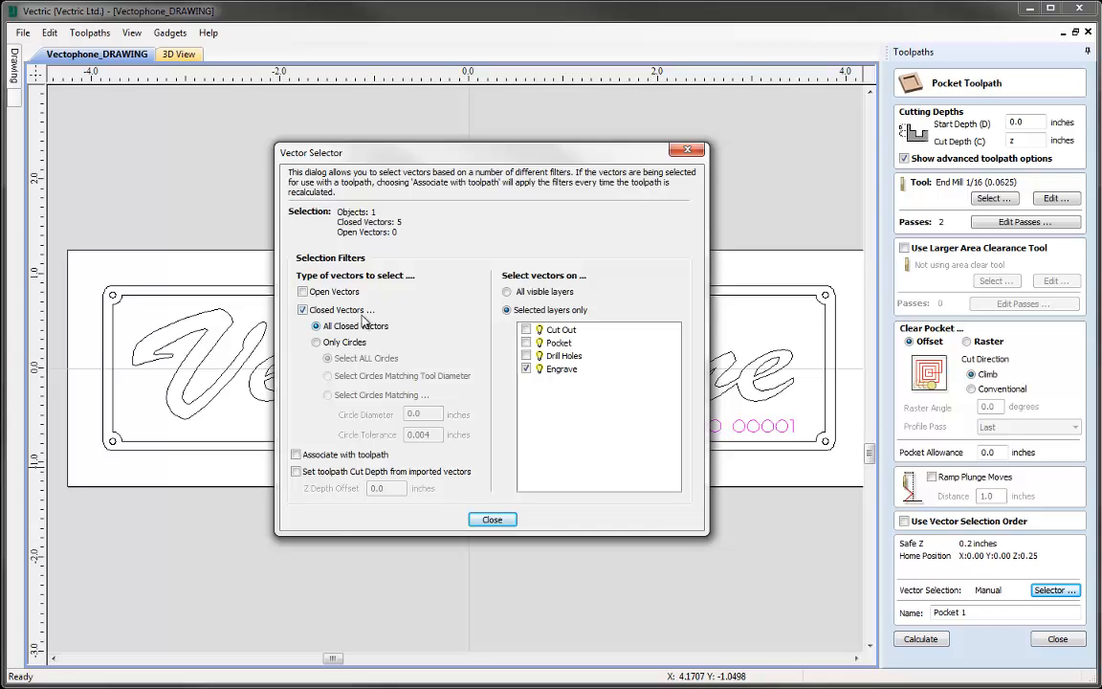
{"action": "left_click", "coordinate": [316, 343]}
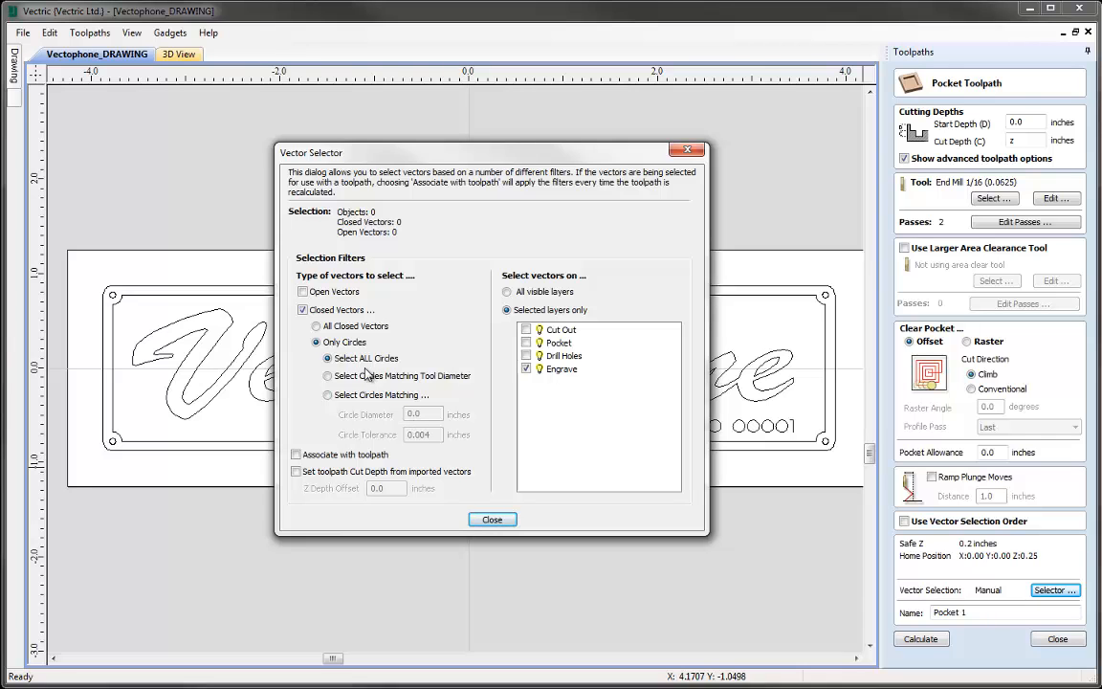
{"action": "left_click", "coordinate": [525, 355]}
{"action": "left_click", "coordinate": [525, 368]}
{"action": "left_click", "coordinate": [491, 519]}
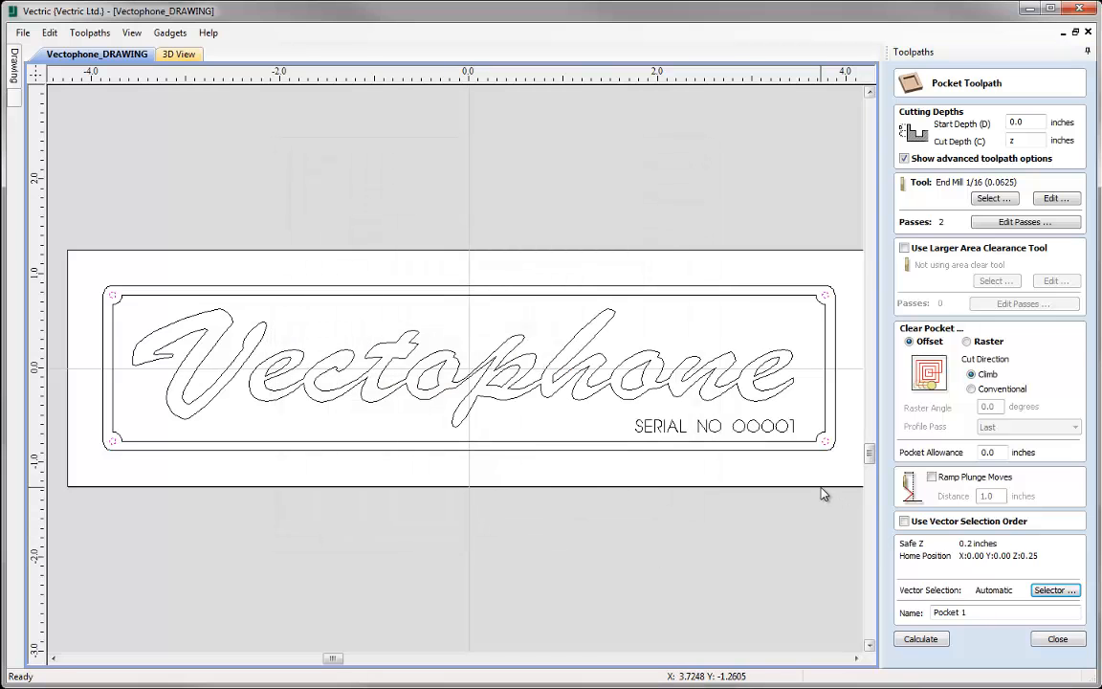
- Name the pocket toolpath Drill Holes and calculate it
{"action": "left_click_drag", "start_coordinate": [975, 611], "coordinate": [843, 625]}
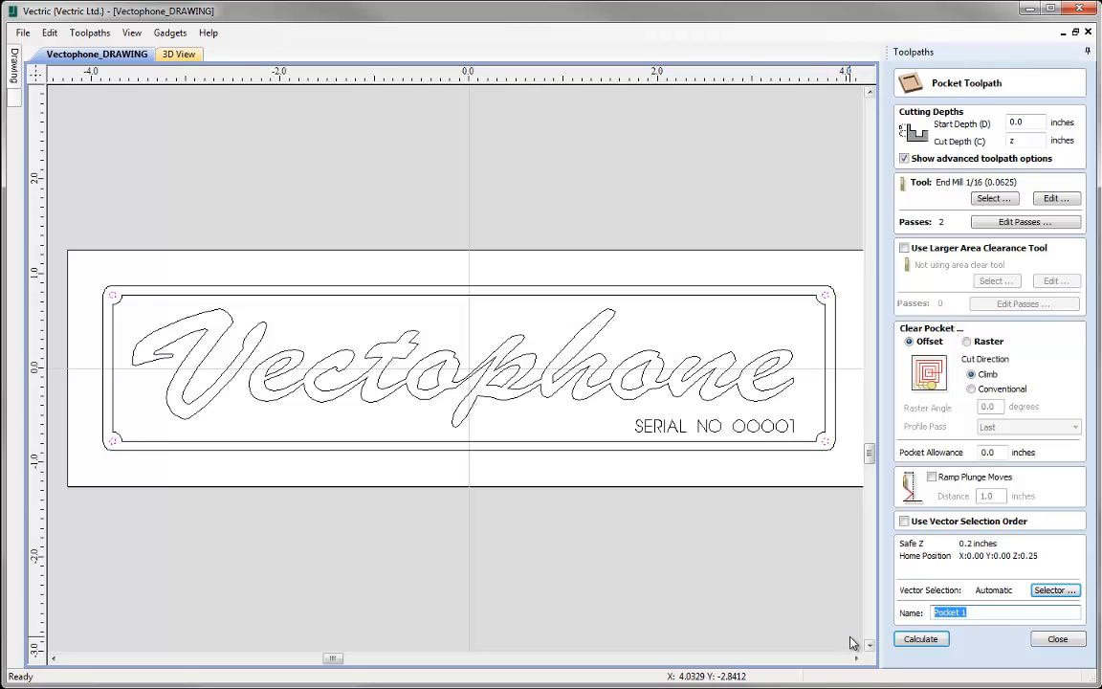
{"action": "type", "text": "Drill Holes"}
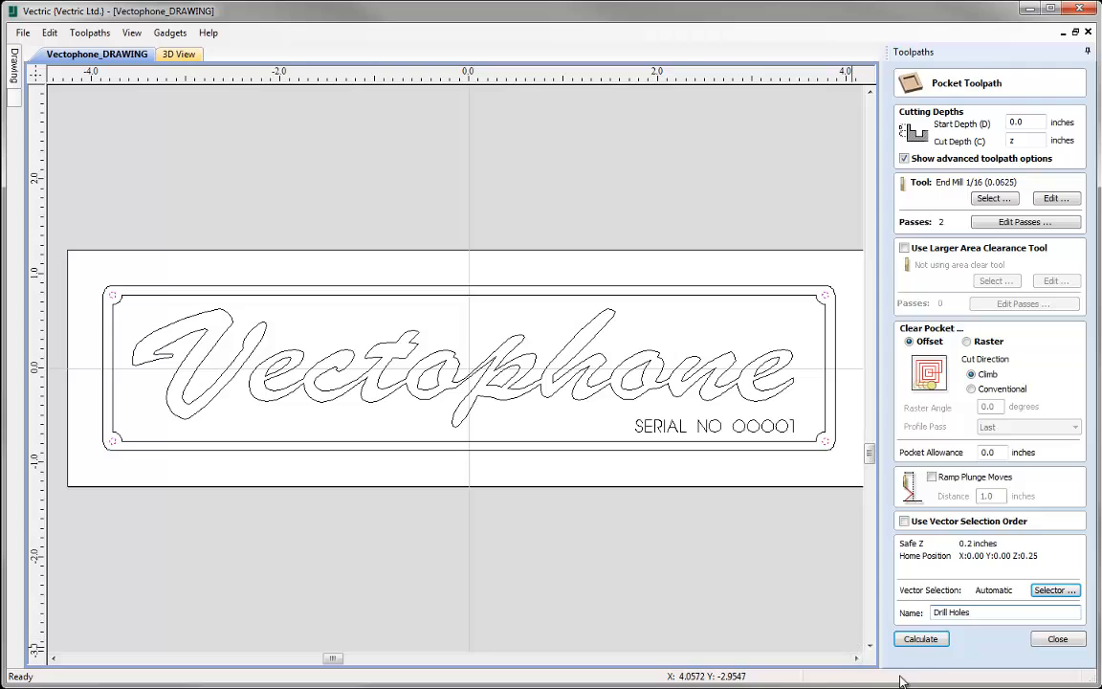
{"action": "left_click", "coordinate": [918, 639]}
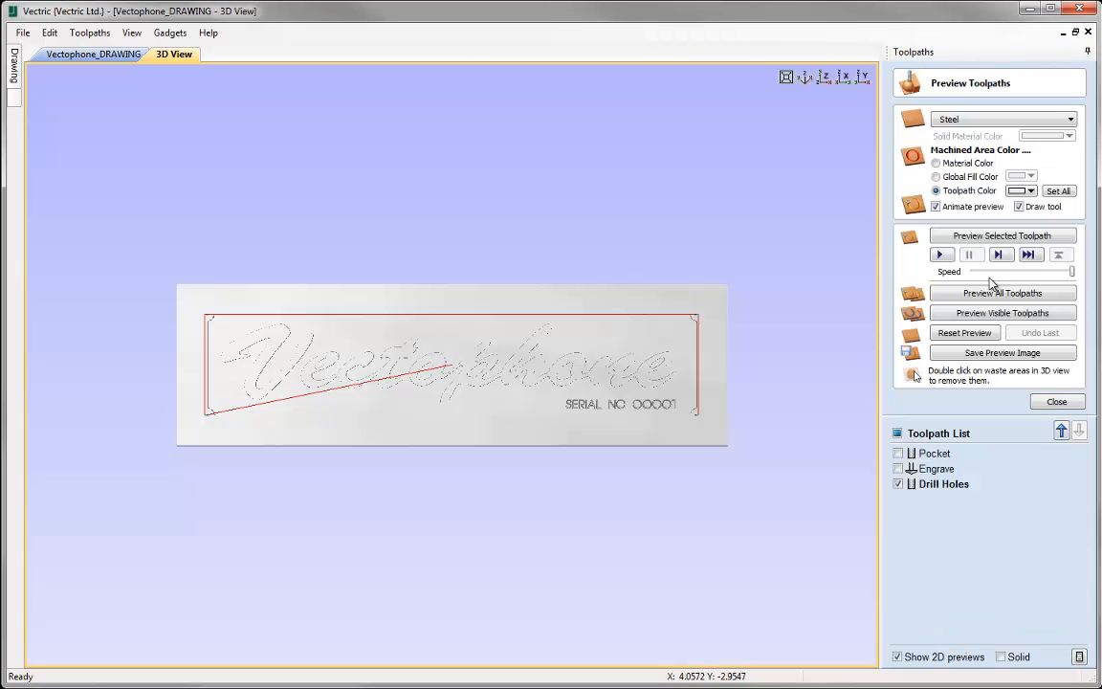
- Preview the Drill Holes toolpath in 3D, inspect the drilled corners, and return to the 2D drawing
{"action": "left_click", "coordinate": [1002, 236]}
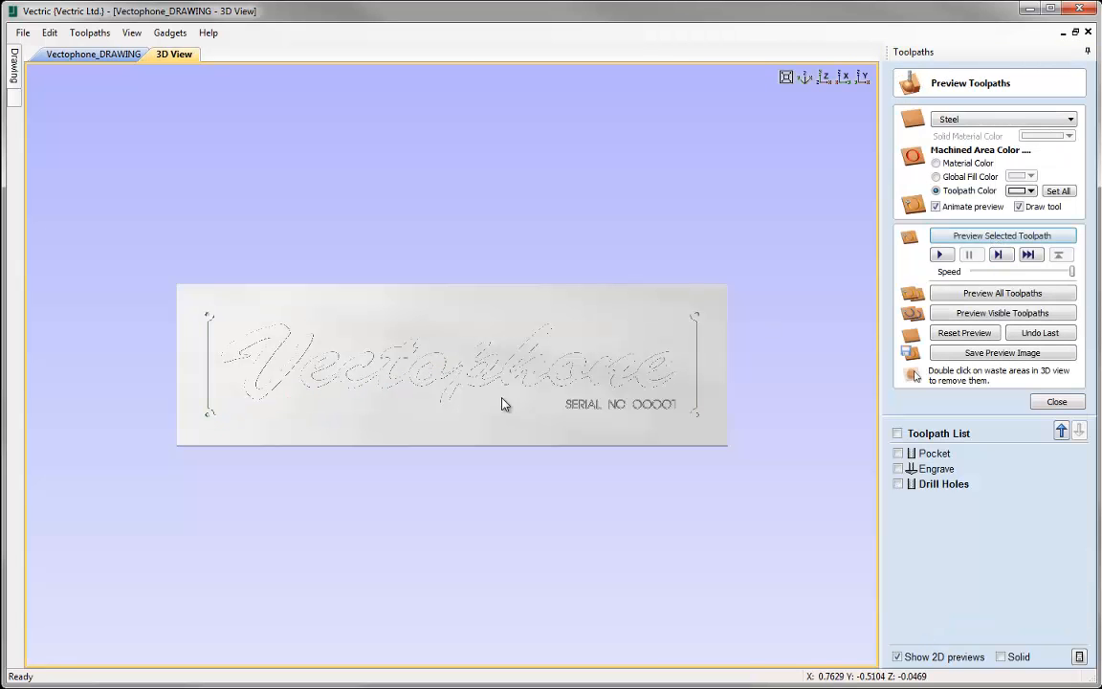
{"action": "scroll", "coordinate": [511, 402], "scroll_direction": "up", "scroll_amount": 4}
{"action": "middle_click_drag", "start_coordinate": [296, 403], "coordinate": [577, 400]}
{"action": "scroll", "coordinate": [576, 406], "scroll_direction": "down", "scroll_amount": 4}
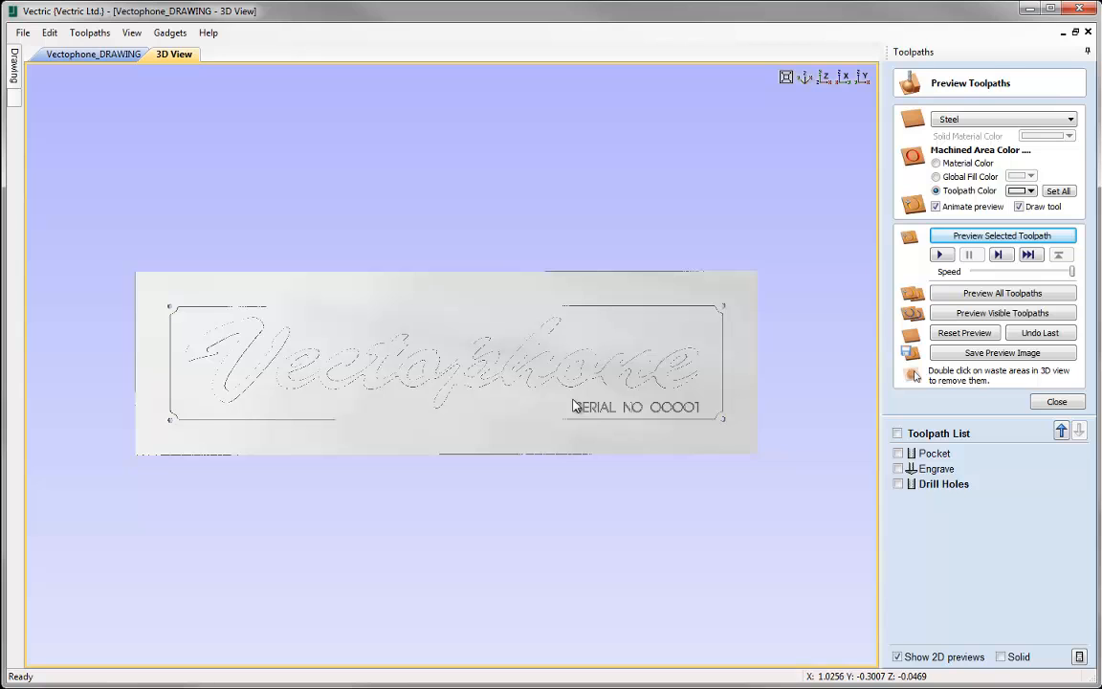
{"action": "left_click", "coordinate": [1056, 400]}
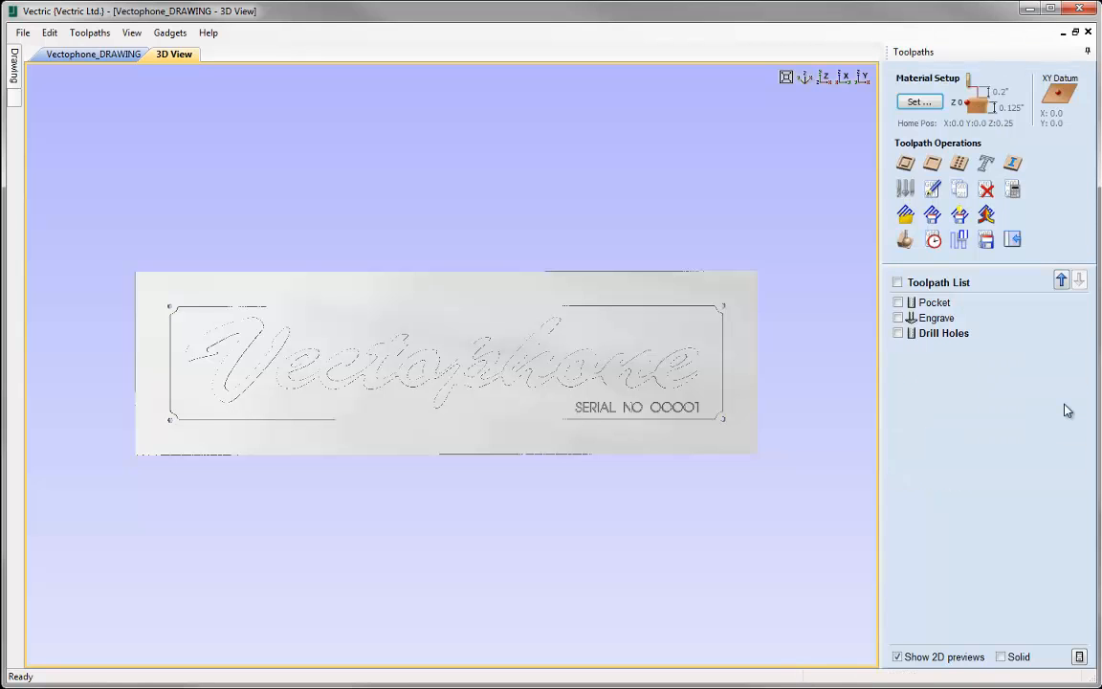
{"action": "left_click", "coordinate": [100, 55]}
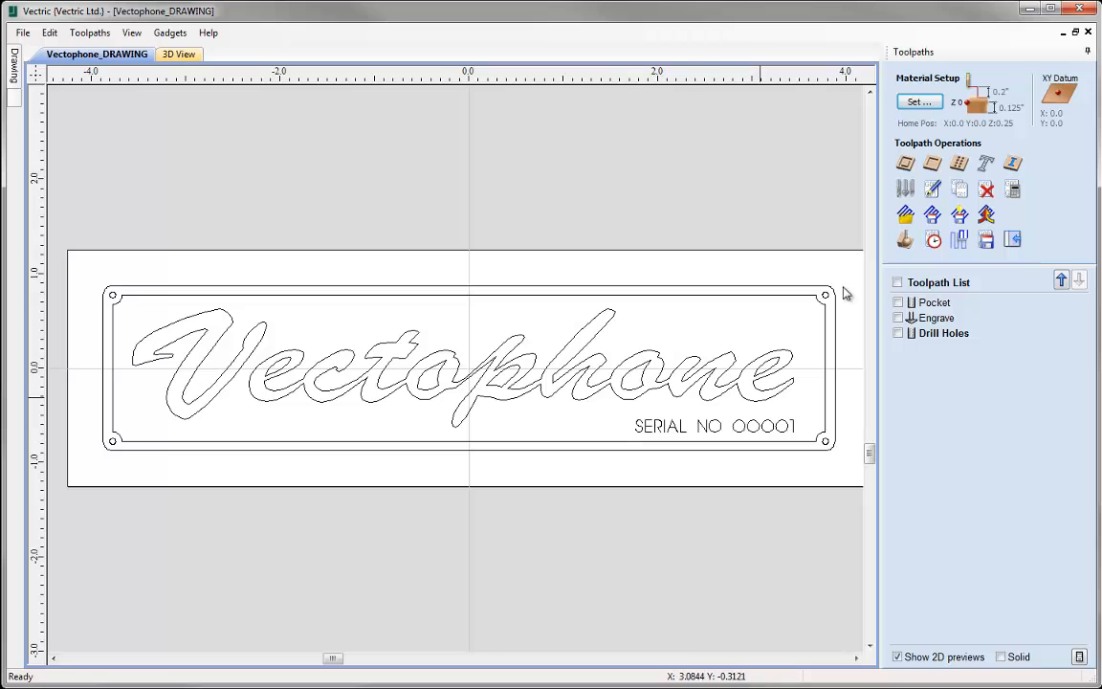
- Start a profile toolpath with the cut depth set to z, the material thickness
{"action": "left_click", "coordinate": [905, 165]}
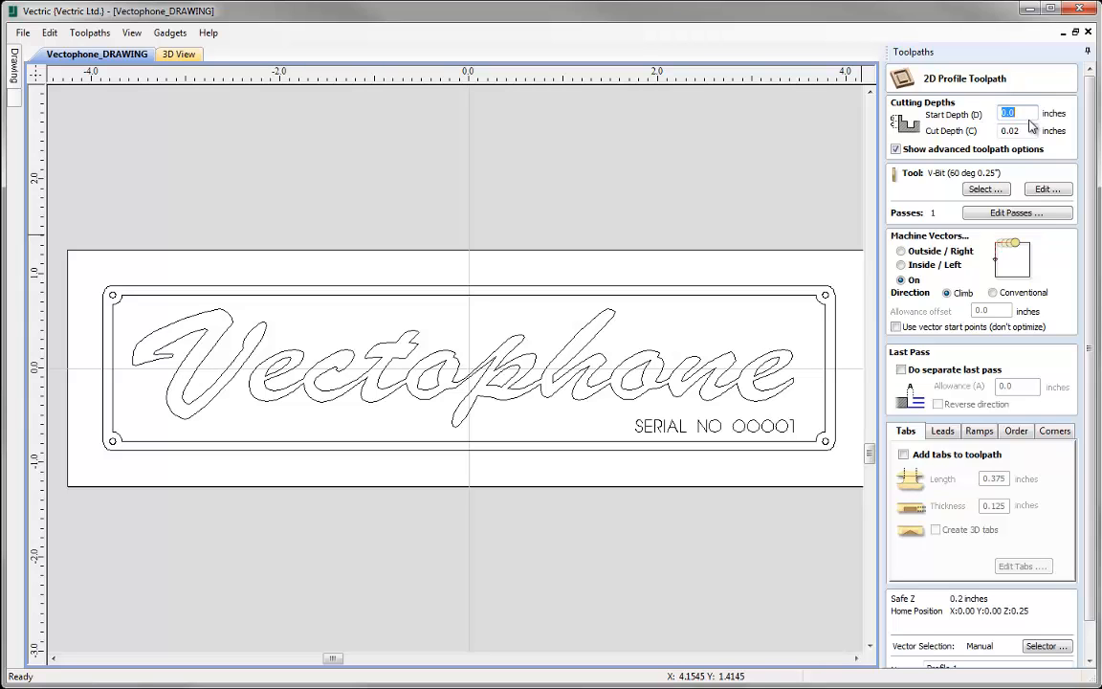
{"action": "key", "text": "Tab"}
{"action": "type", "text": "2"}
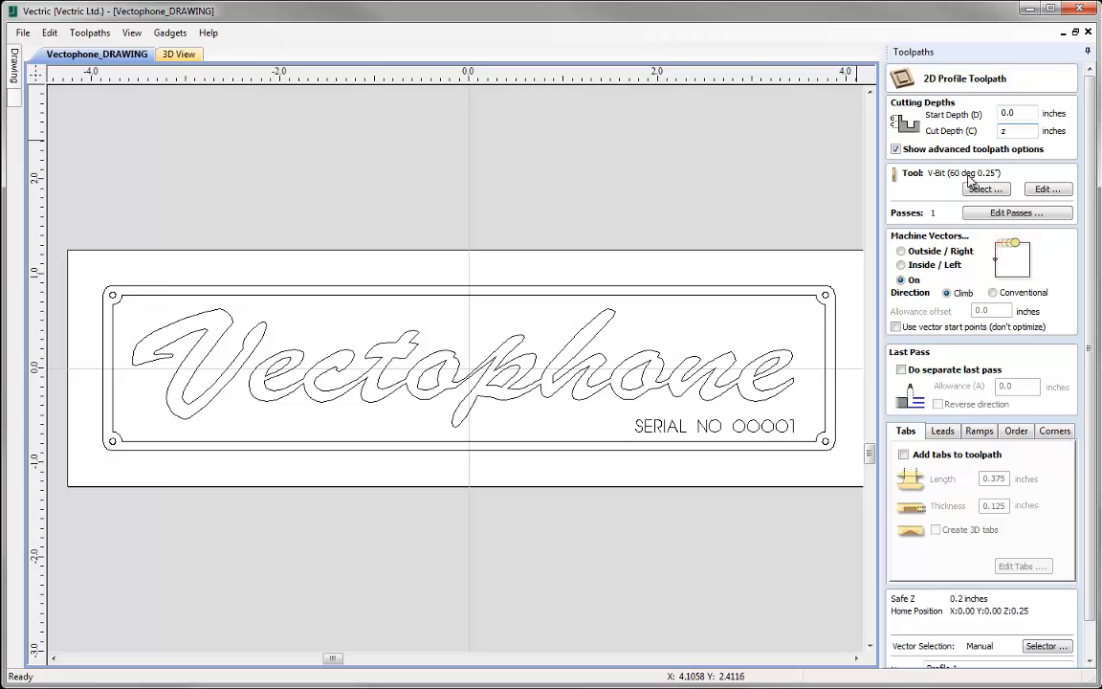
{"action": "scroll", "coordinate": [1093, 225], "scroll_direction": "down", "scroll_amount": 2}
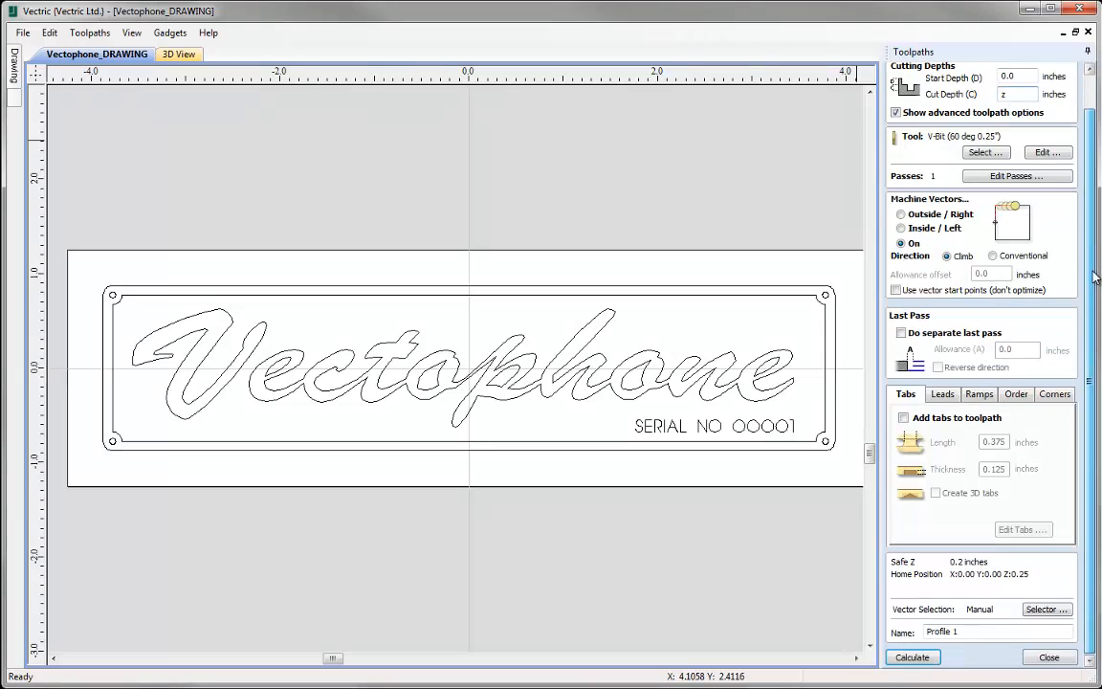
- Choose the End Mill 1/16 (0.0625) tool for the profile toolpath and machine outside the vectors
{"action": "left_click", "coordinate": [982, 154]}
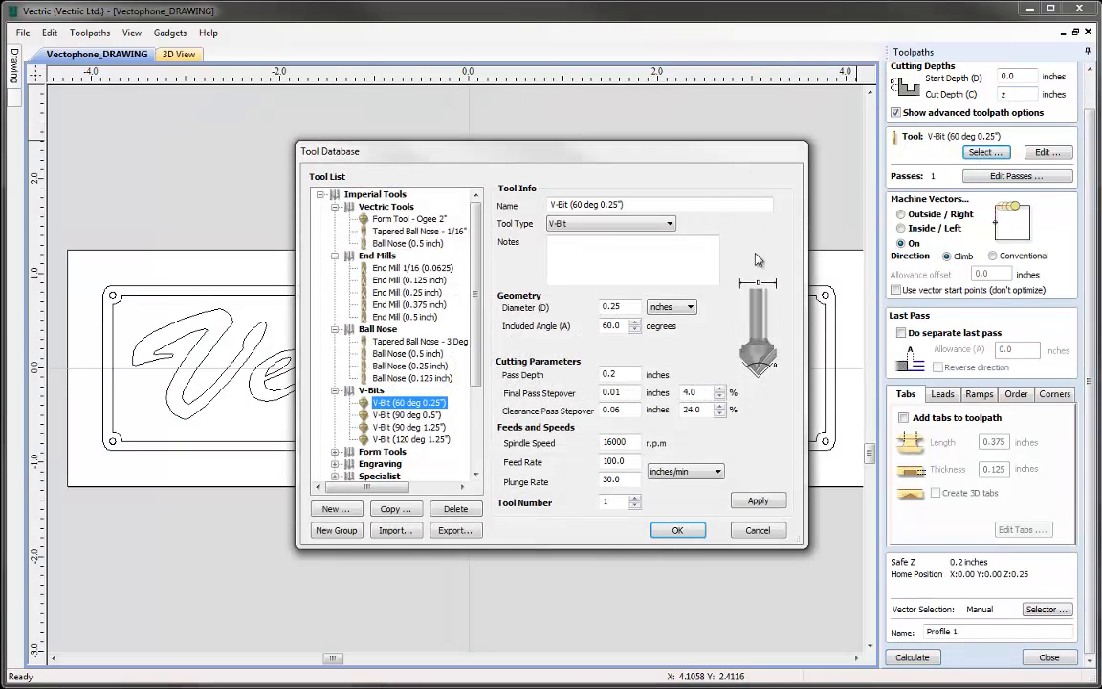
{"action": "left_click", "coordinate": [411, 269]}
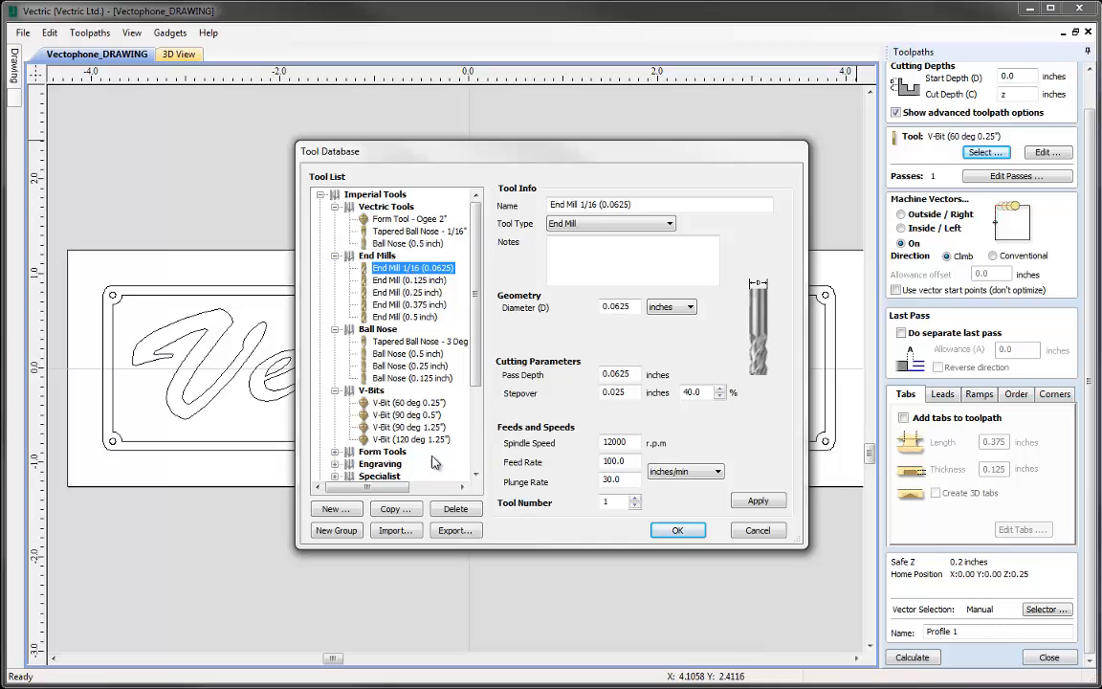
{"action": "left_click", "coordinate": [677, 530]}
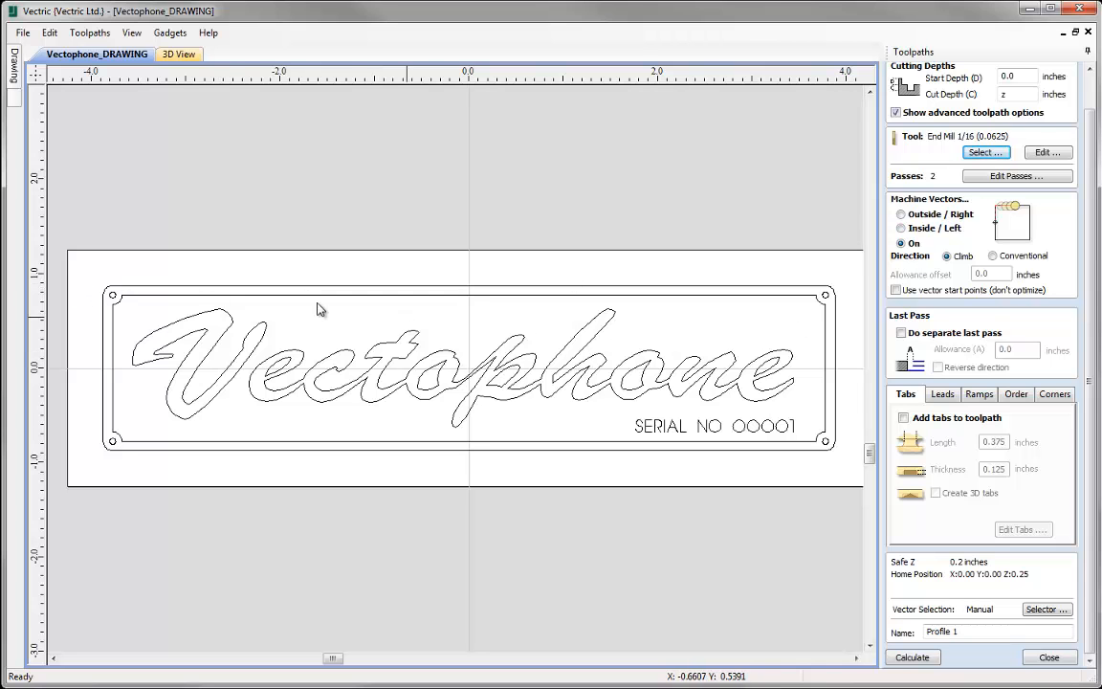
{"action": "left_click", "coordinate": [963, 218]}
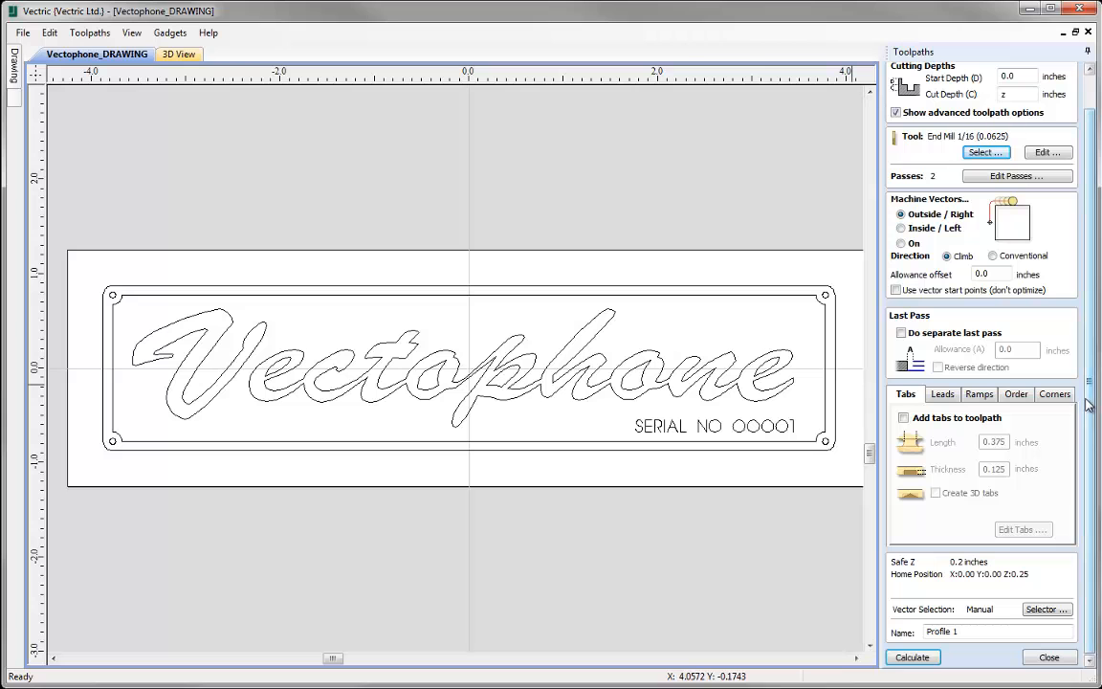
- Add tabs to the profile toolpath with a length of 0.25 inches and a thickness of 1/16 inch
{"action": "left_click", "coordinate": [905, 419]}
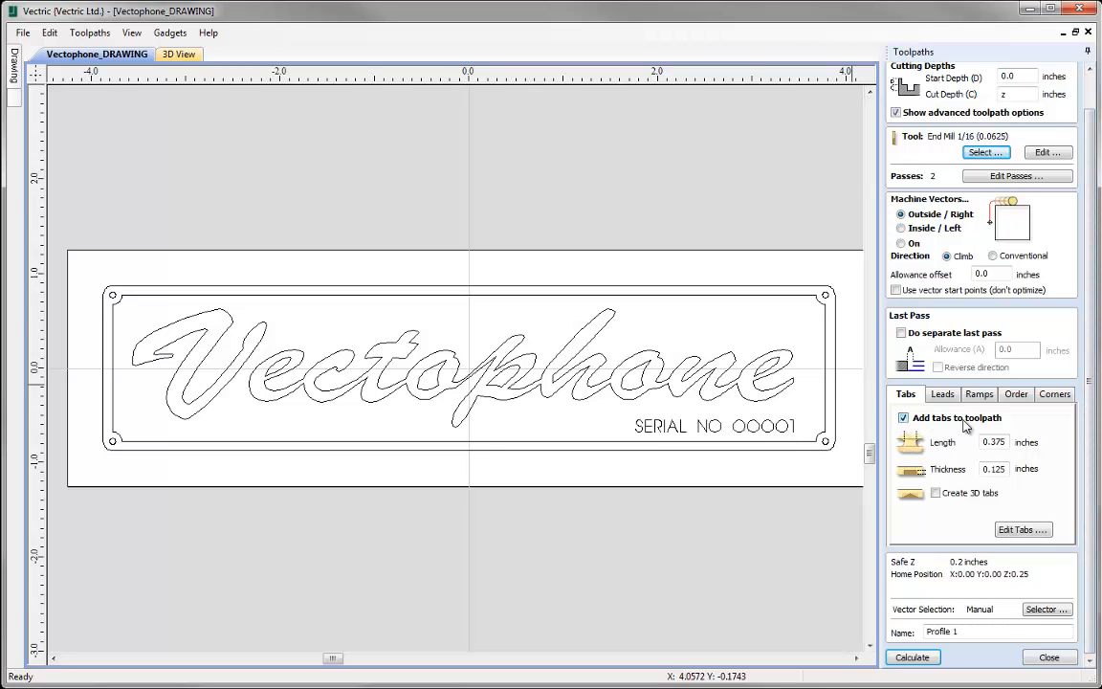
{"action": "double_click", "coordinate": [1008, 441]}
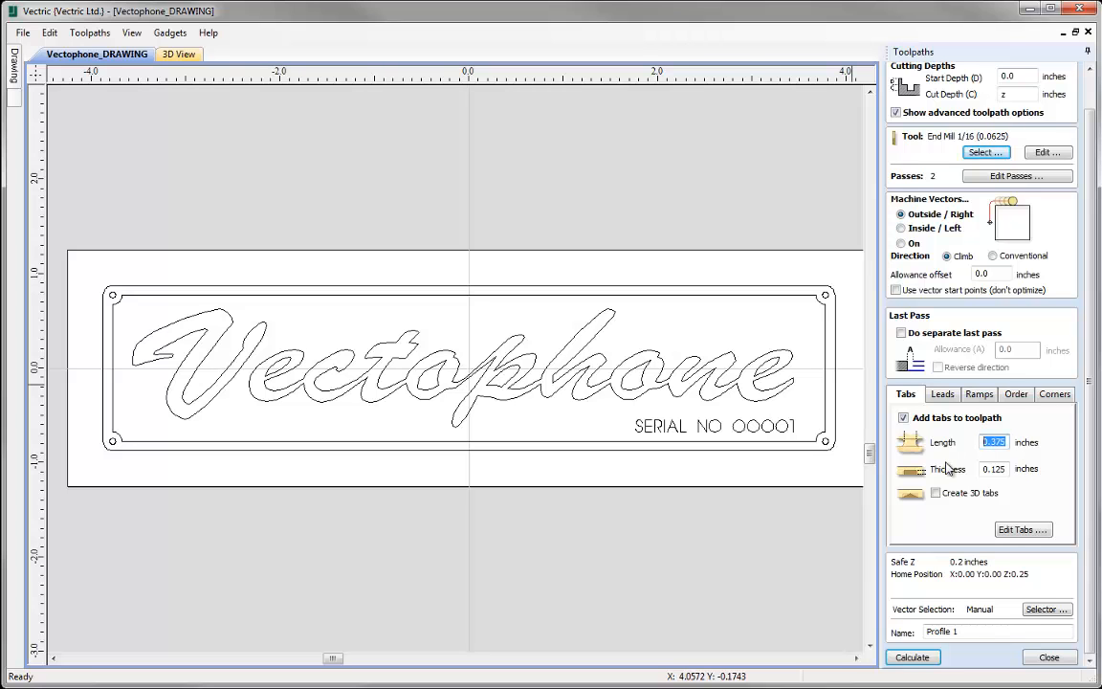
{"action": "type", "text": "0"}
{"action": "double_click", "coordinate": [1006, 467]}
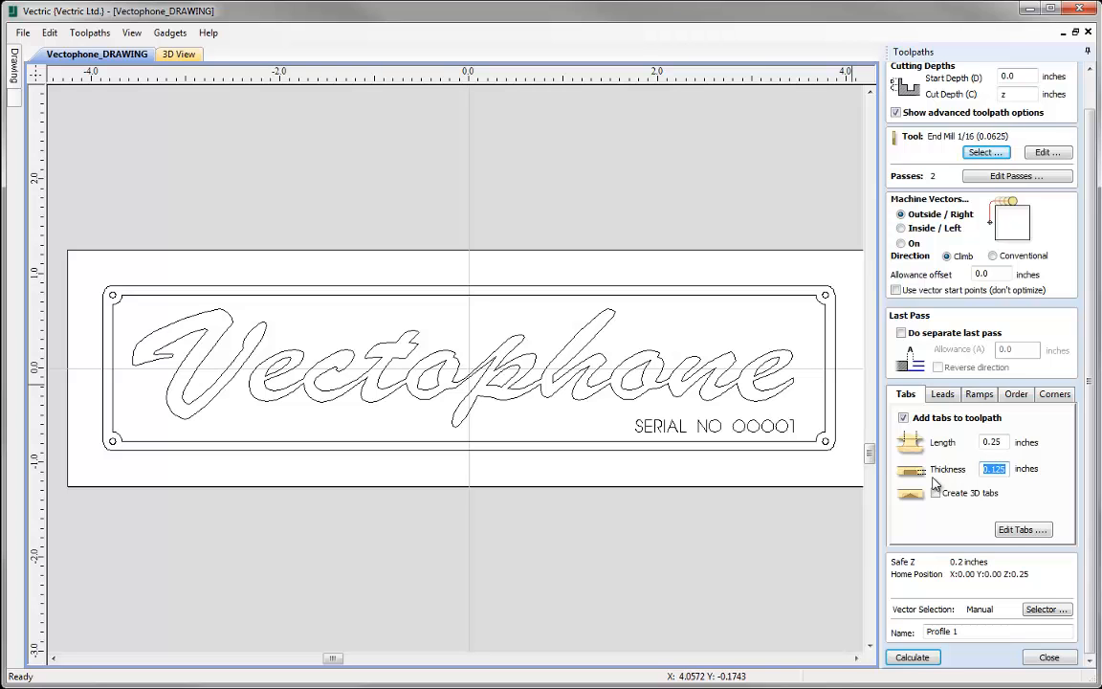
{"action": "type", "text": "1/16="}
{"action": "left_click", "coordinate": [1021, 531]}
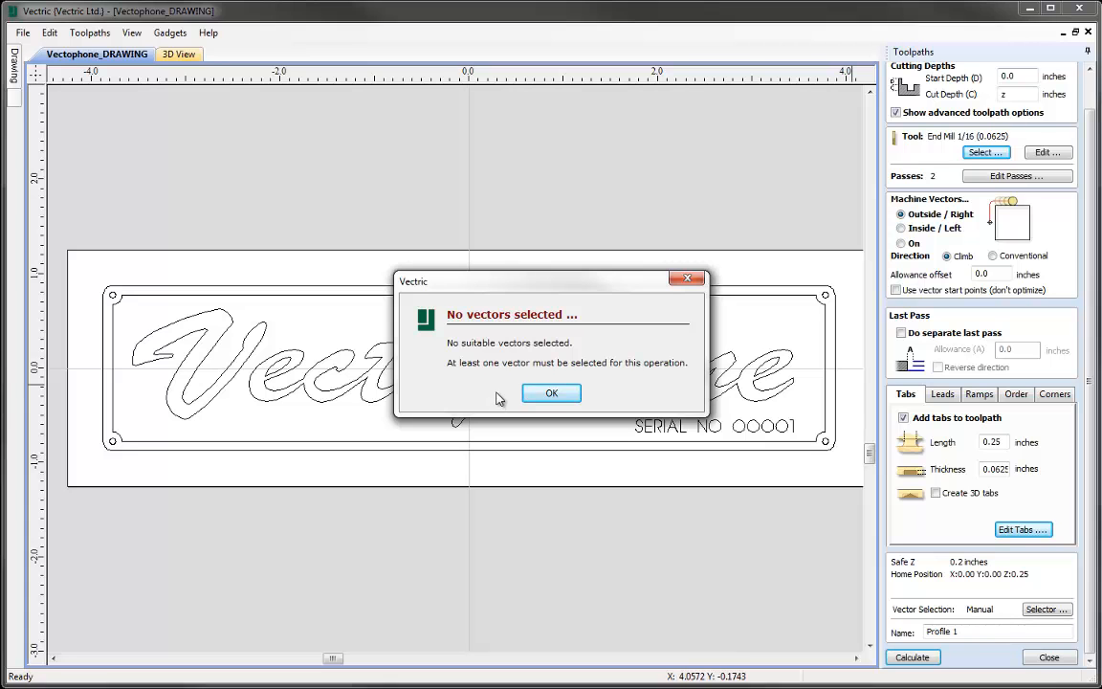
{"action": "left_click", "coordinate": [540, 394]}
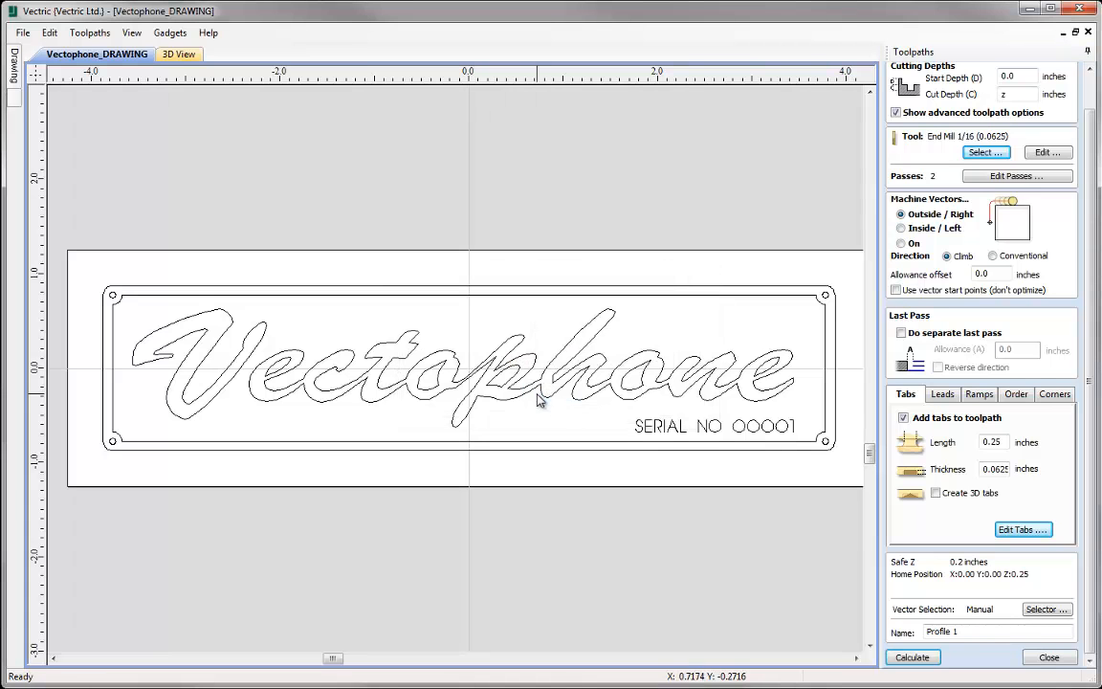
- Select all closed vectors on the Cut Out layer only and associate the selection with the profile toolpath
{"action": "left_click", "coordinate": [1037, 612]}
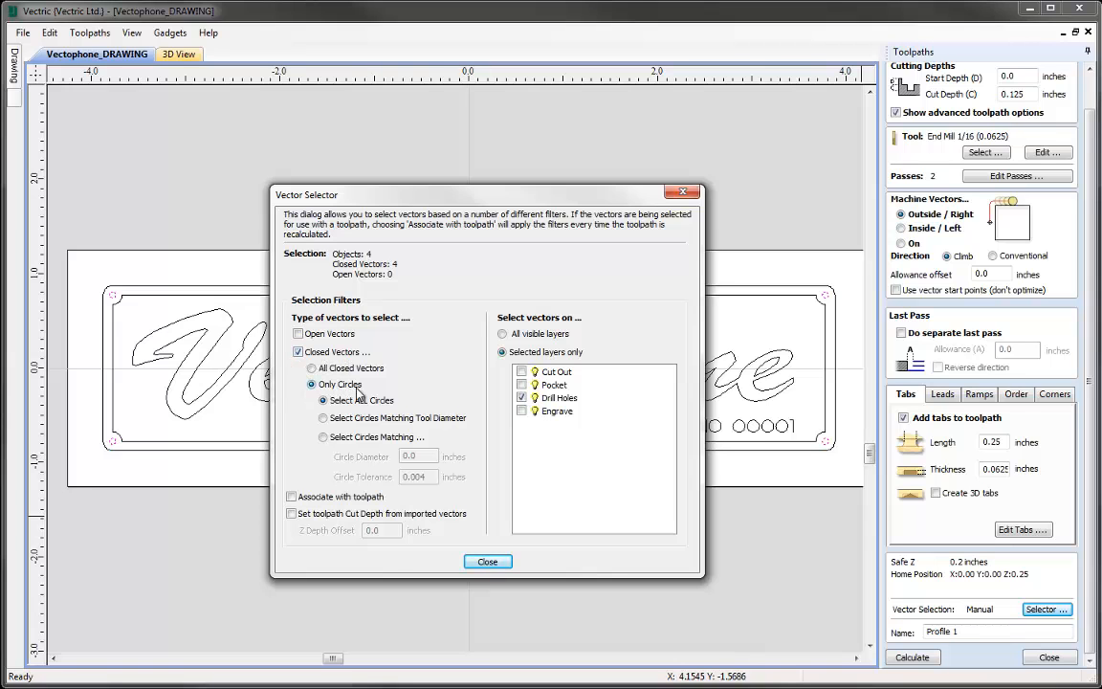
{"action": "left_click", "coordinate": [312, 368]}
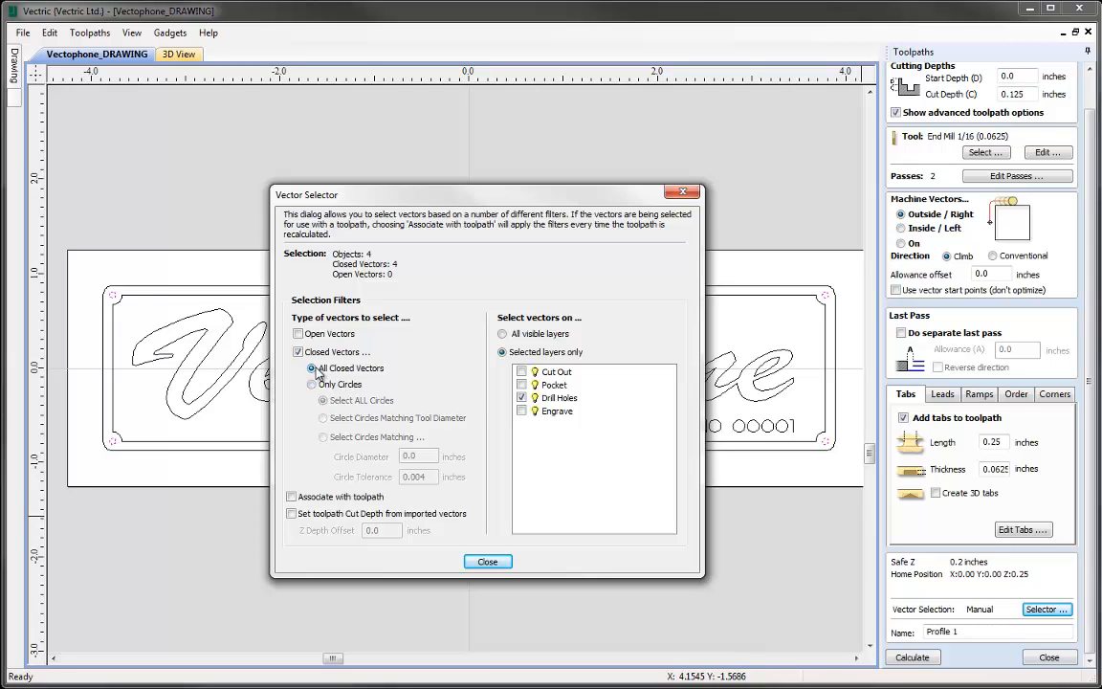
{"action": "left_click", "coordinate": [521, 372]}
{"action": "left_click", "coordinate": [521, 398]}
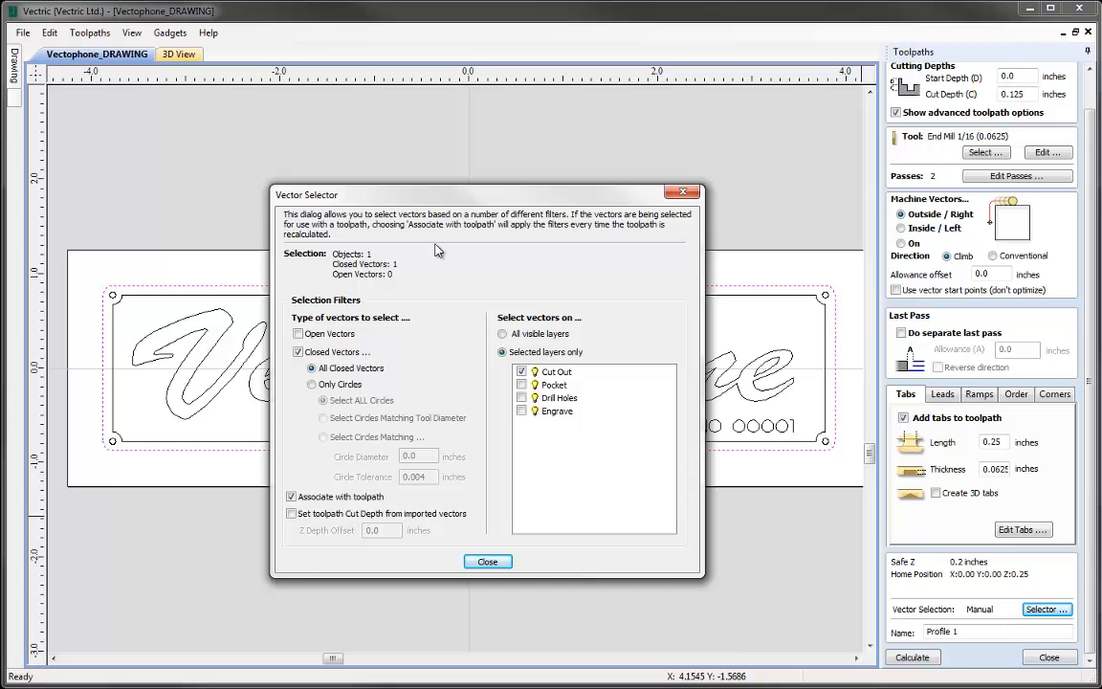
{"action": "mouse_move", "coordinate": [405, 194]}
{"action": "left_mouse_down"}
{"action": "mouse_move", "coordinate": [268, 202]}
{"action": "mouse_move", "coordinate": [522, 204]}
{"action": "left_mouse_up"}
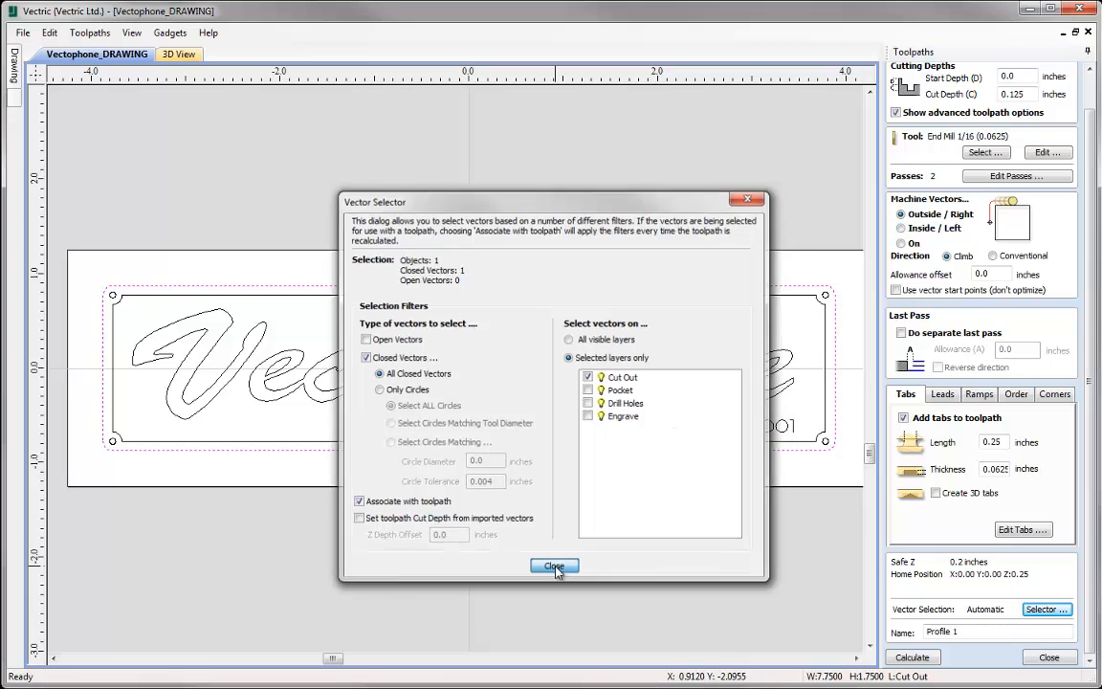
{"action": "left_click", "coordinate": [558, 568]}
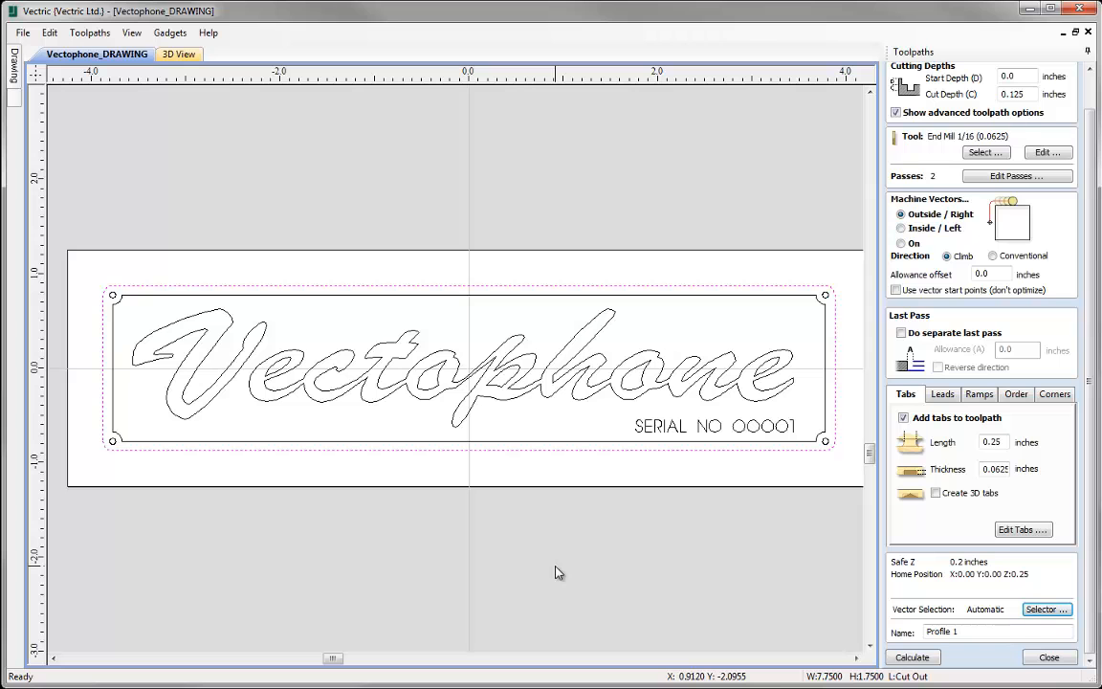
- Try placing four tabs by hand on the long upper edge and both short ends of the plate outline, and delete them all
{"action": "left_click", "coordinate": [1023, 529]}
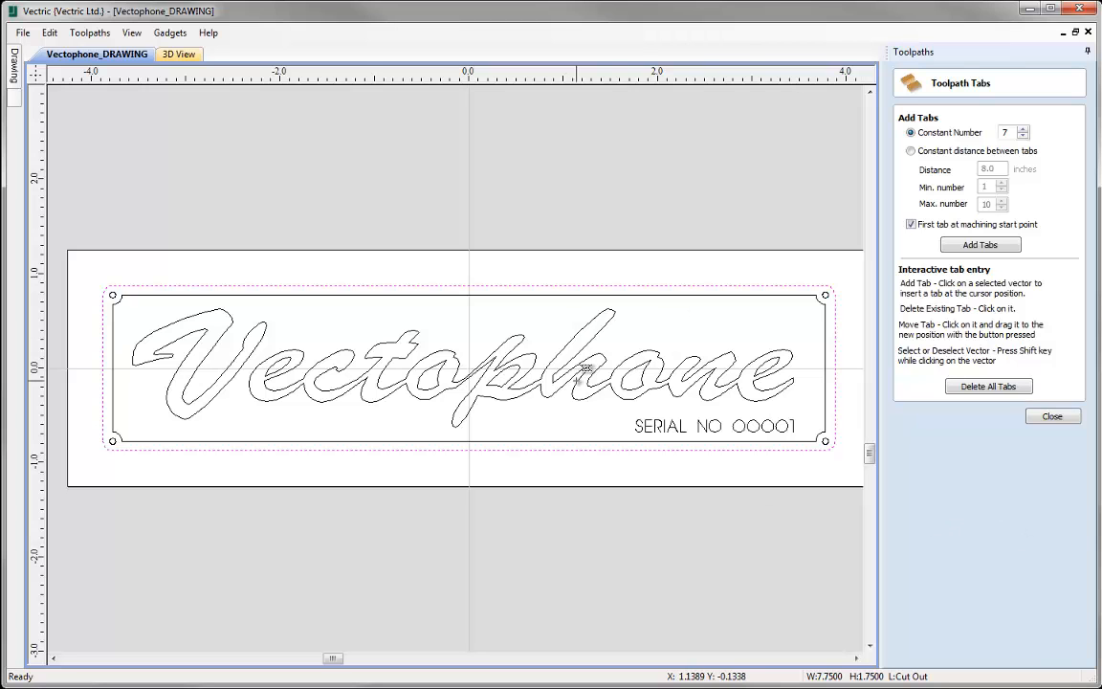
{"action": "left_click", "coordinate": [832, 370]}
{"action": "left_click", "coordinate": [673, 285]}
{"action": "left_click", "coordinate": [281, 283]}
{"action": "left_click", "coordinate": [101, 369]}
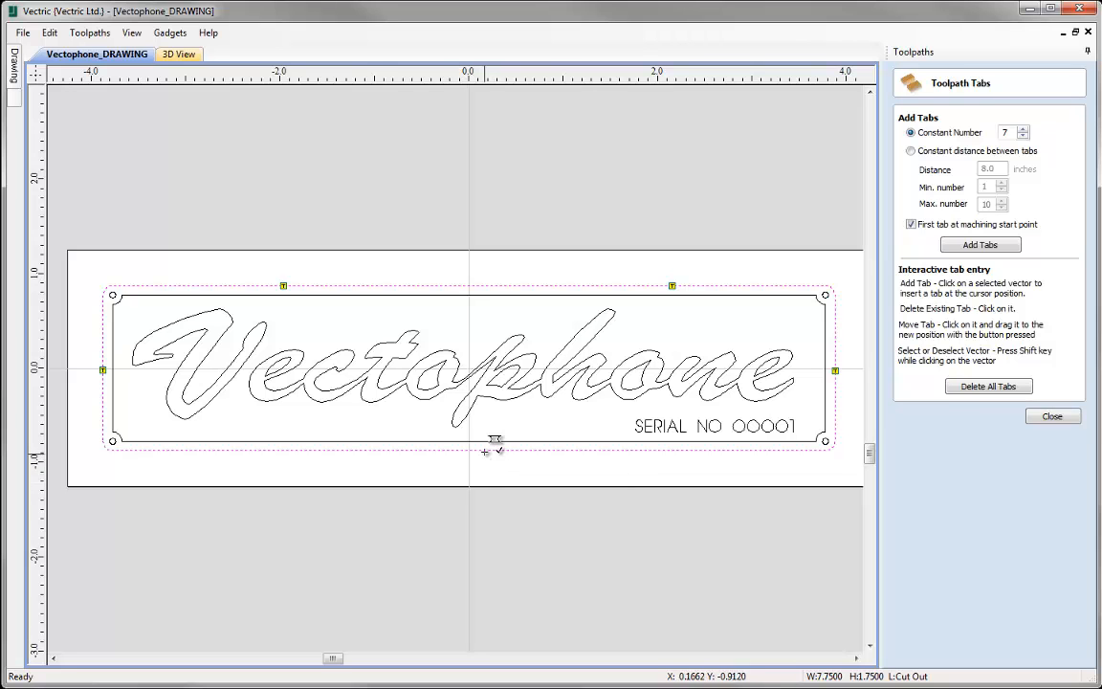
{"action": "left_click", "coordinate": [979, 388]}
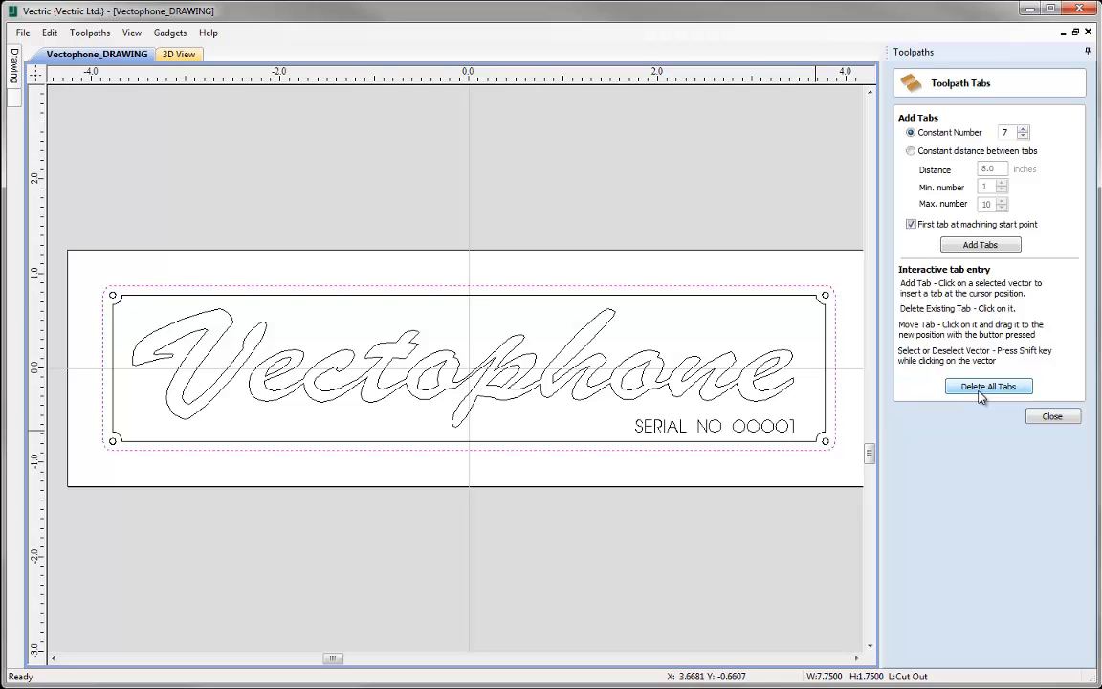
- Add a constant number of 4 tabs to the plate outline without placing the first tab at the machining start point
{"action": "left_click", "coordinate": [1023, 135]}
{"action": "left_click", "coordinate": [1023, 136]}
{"action": "left_click", "coordinate": [1022, 137]}
{"action": "left_click", "coordinate": [976, 247]}
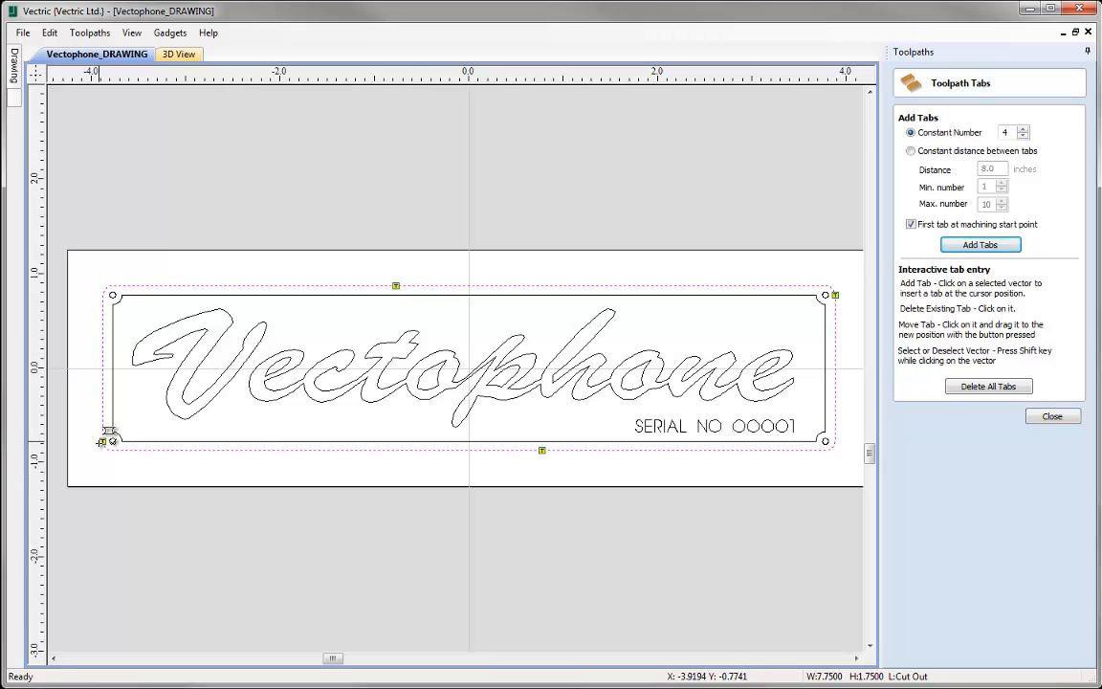
{"action": "left_click", "coordinate": [988, 386]}
{"action": "left_click", "coordinate": [910, 223]}
{"action": "left_click", "coordinate": [964, 245]}
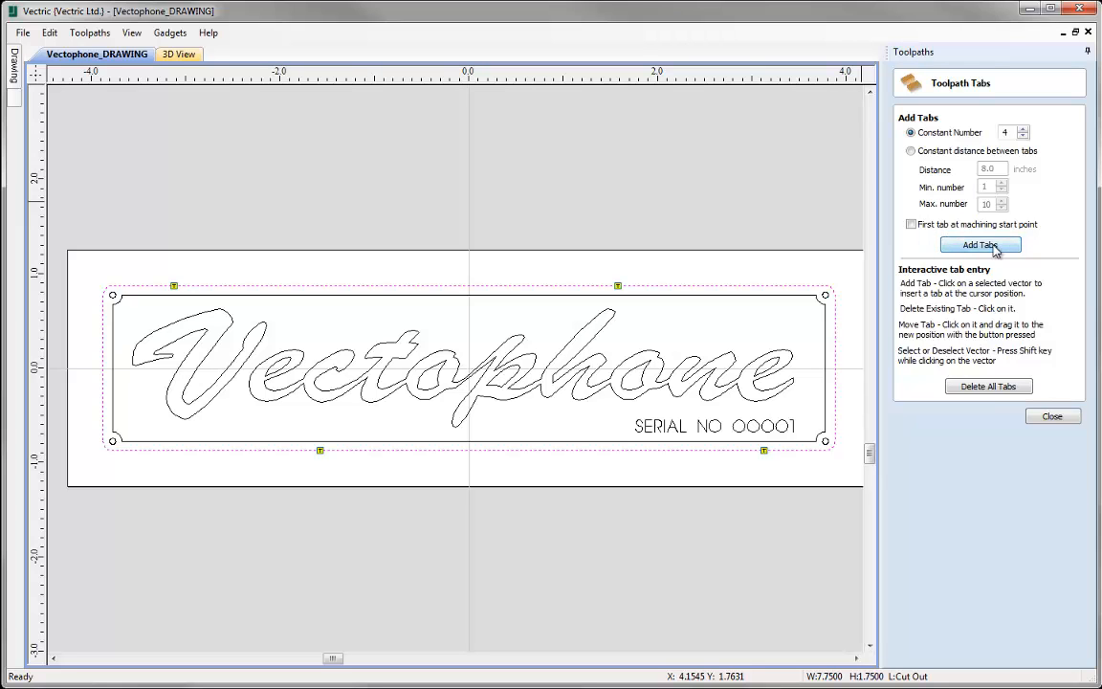
{"action": "left_click", "coordinate": [980, 245]}
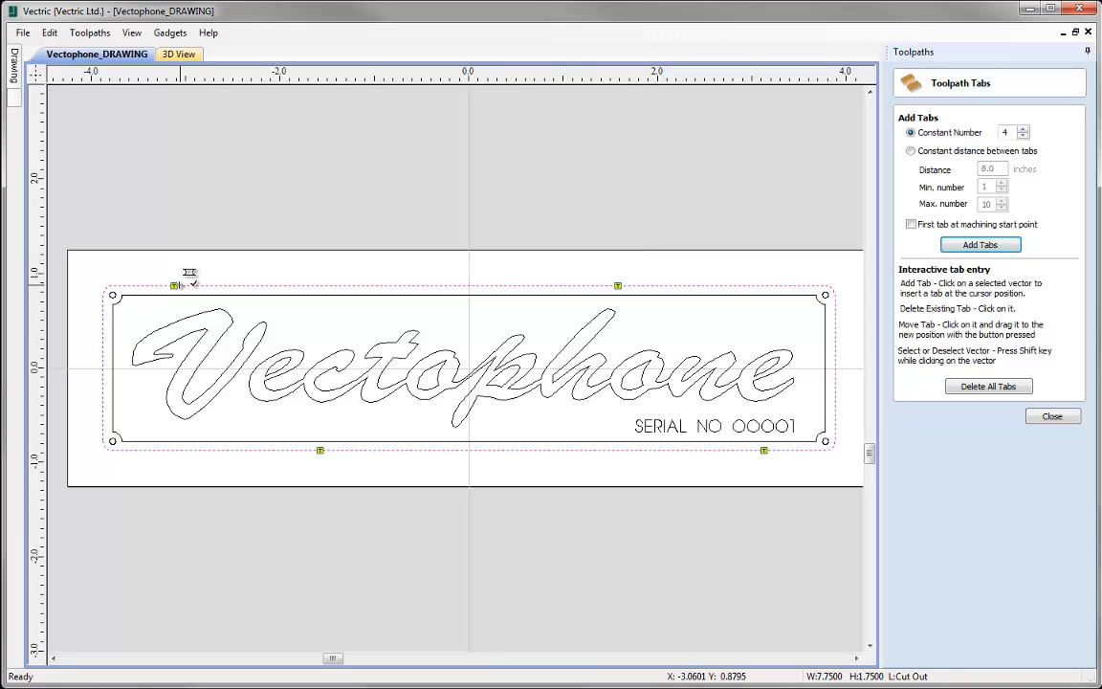
- Move the four tabs along the plate's long edges into opposing pairs toward each end and finish tab editing
{"action": "left_click_drag", "start_coordinate": [216, 284], "coordinate": [256, 286]}
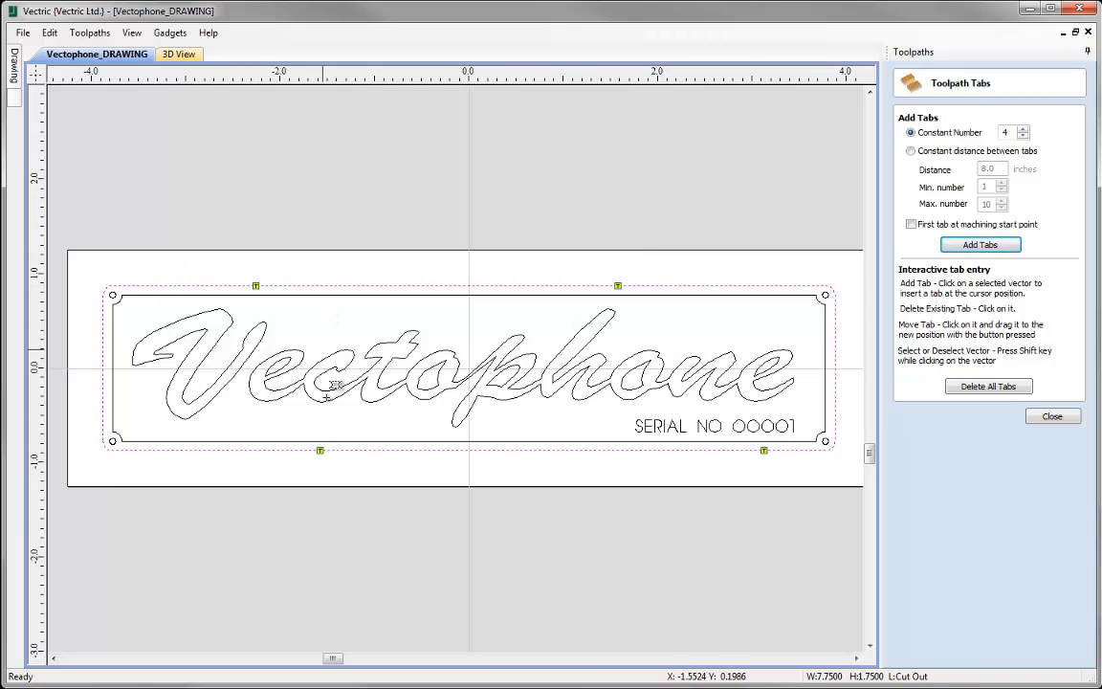
{"action": "left_click_drag", "start_coordinate": [325, 448], "coordinate": [261, 449]}
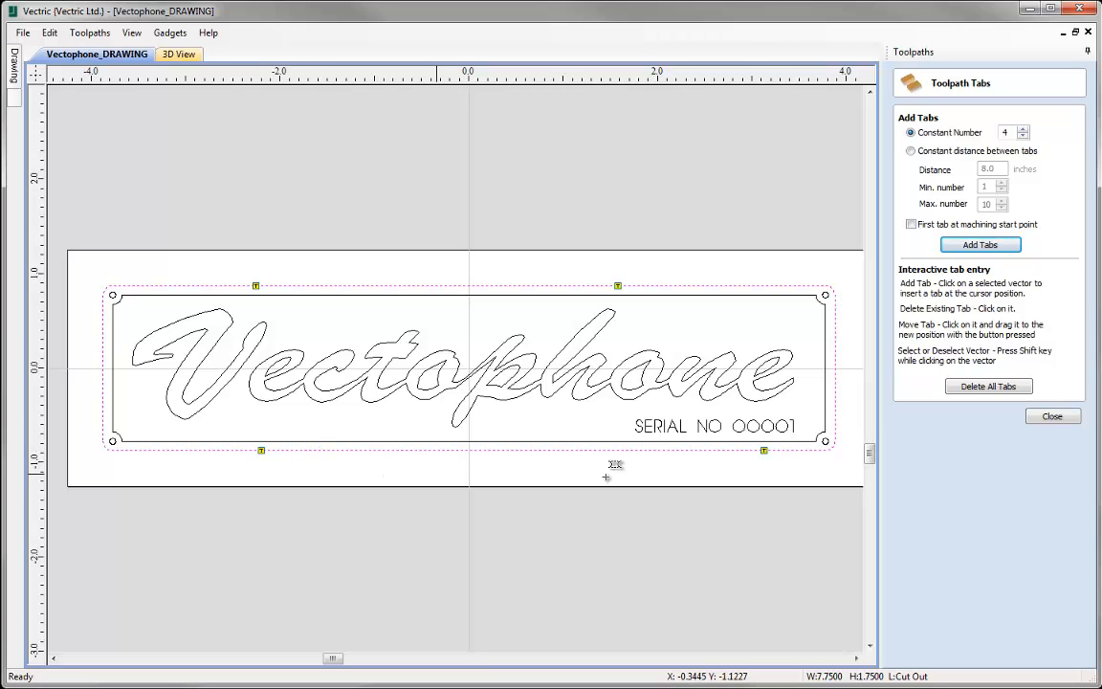
{"action": "left_click_drag", "start_coordinate": [763, 450], "coordinate": [700, 449]}
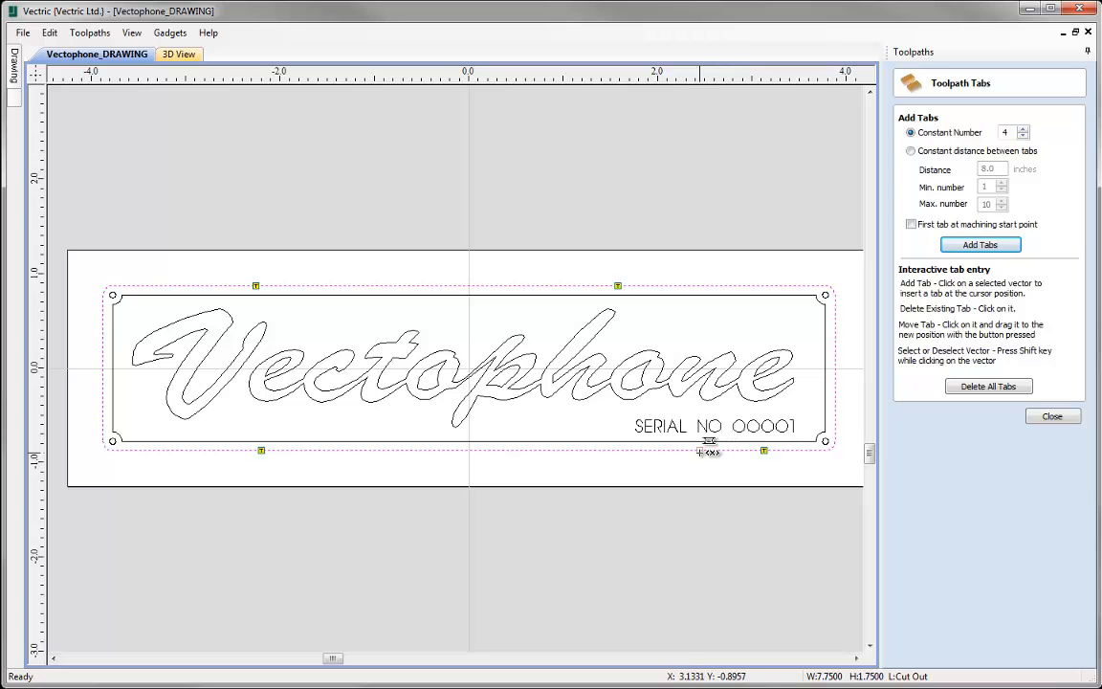
{"action": "left_click_drag", "start_coordinate": [704, 279], "coordinate": [690, 285]}
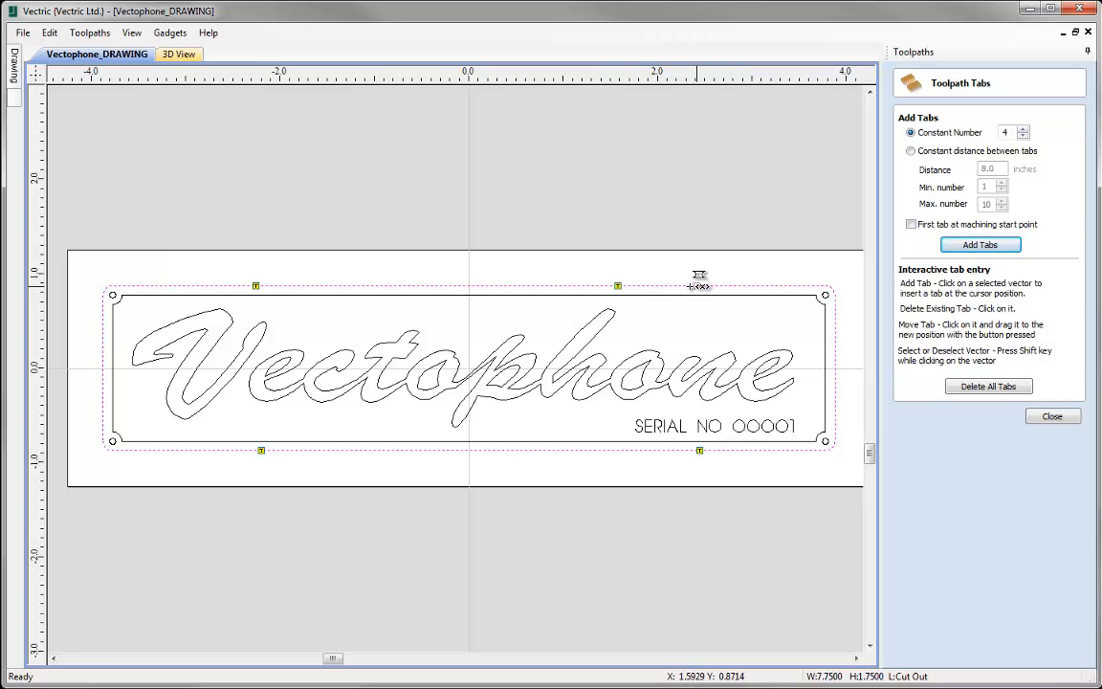
{"action": "left_click", "coordinate": [1052, 416]}
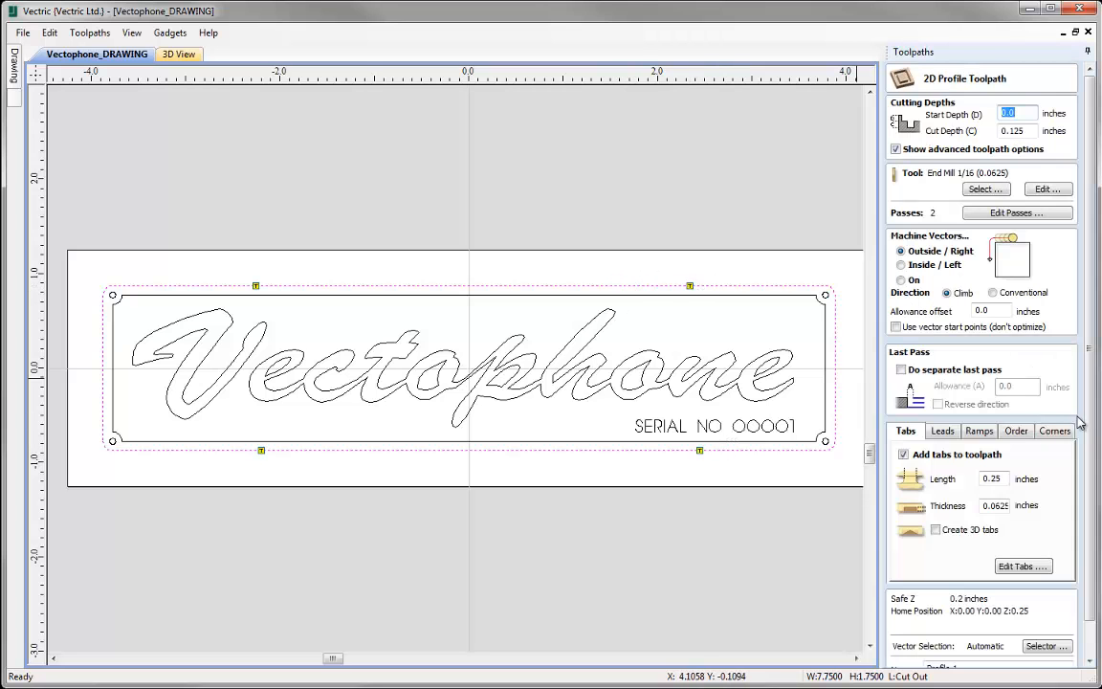
- Name the profile toolpath Cut Out and calculate it
{"action": "scroll", "coordinate": [1067, 550], "scroll_direction": "down", "scroll_amount": 1}
{"action": "left_click_drag", "start_coordinate": [974, 632], "coordinate": [819, 629]}
{"action": "type", "text": "Cut Out"}
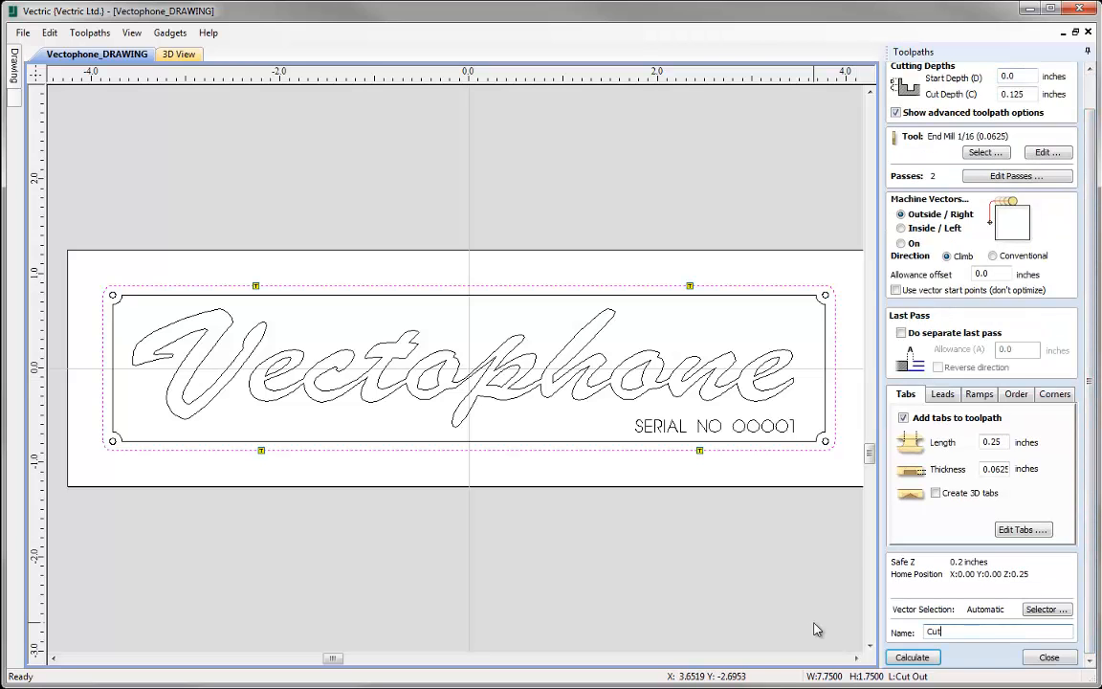
{"action": "left_click", "coordinate": [911, 657]}
- Preview the Cut Out toolpath in 3D and inspect the profile cut and tabs around the plate
{"action": "left_click", "coordinate": [994, 235]}
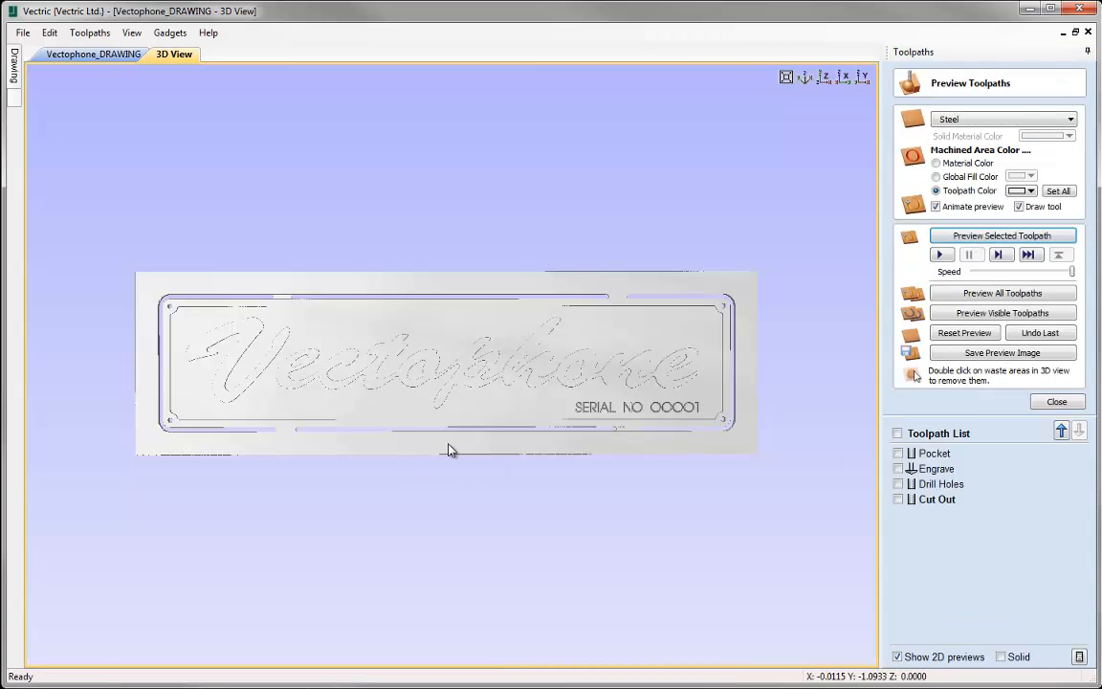
{"action": "scroll", "coordinate": [448, 446], "scroll_direction": "up", "scroll_amount": 2}
{"action": "scroll", "coordinate": [450, 449], "scroll_direction": "down", "scroll_amount": 1}
{"action": "scroll", "coordinate": [450, 450], "scroll_direction": "down", "scroll_amount": 2}
{"action": "mouse_move", "coordinate": [423, 455]}
{"action": "left_mouse_down"}
{"action": "mouse_move", "coordinate": [546, 455]}
{"action": "mouse_move", "coordinate": [440, 449]}
{"action": "left_mouse_up"}
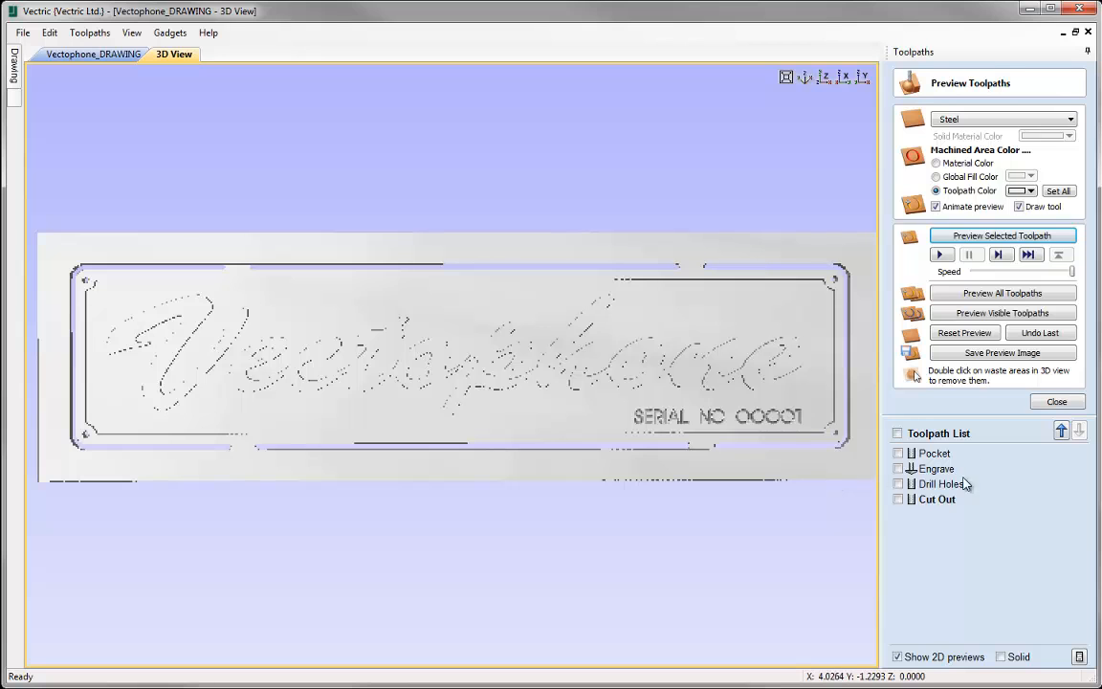
- Select the Pocket toolpath in the toolpath list and examine the pocketed lettering in the 3D preview
{"action": "left_click", "coordinate": [934, 453]}
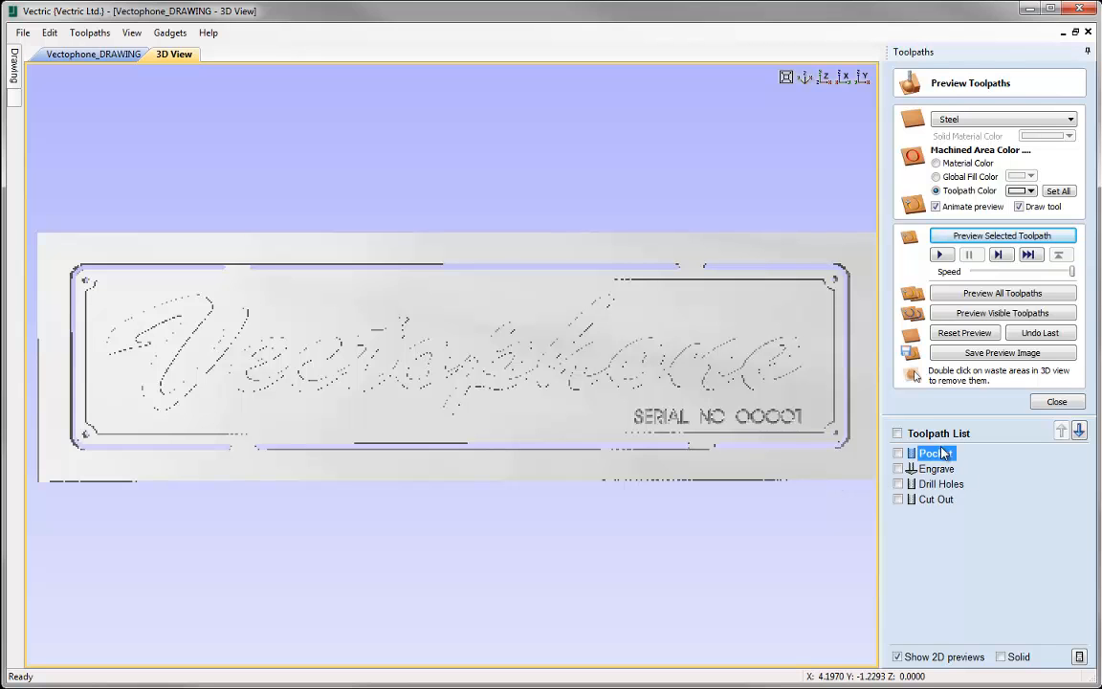
{"action": "left_click", "coordinate": [955, 331]}
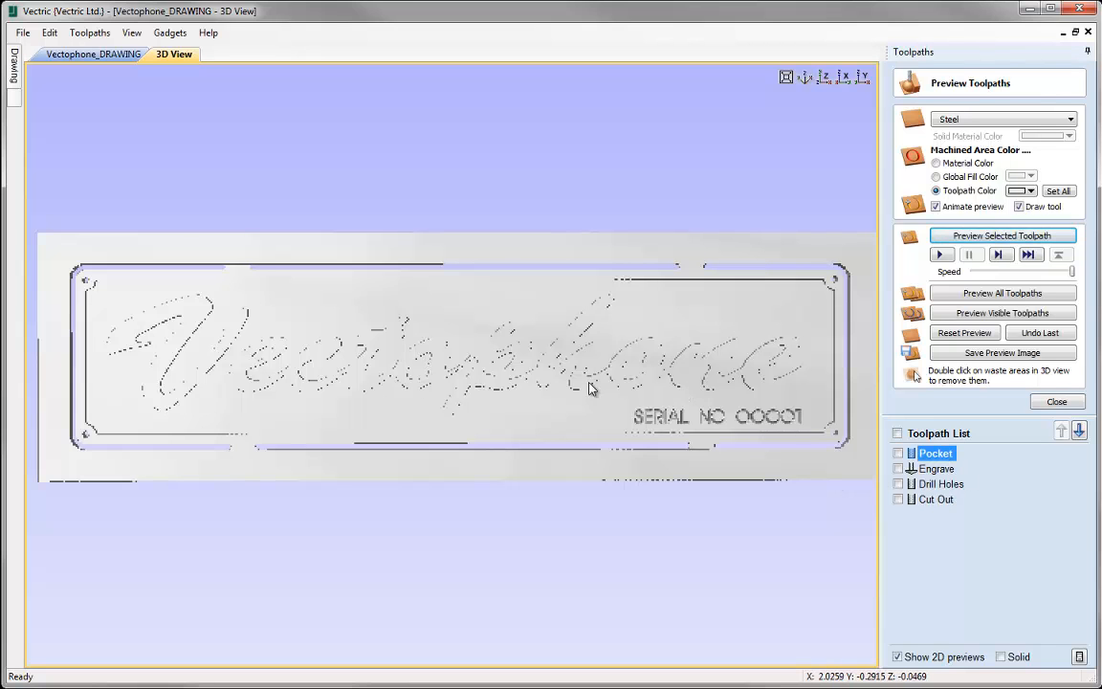
{"action": "scroll", "coordinate": [599, 393], "scroll_direction": "up", "scroll_amount": 3}
{"action": "scroll", "coordinate": [599, 393], "scroll_direction": "down", "scroll_amount": 2}
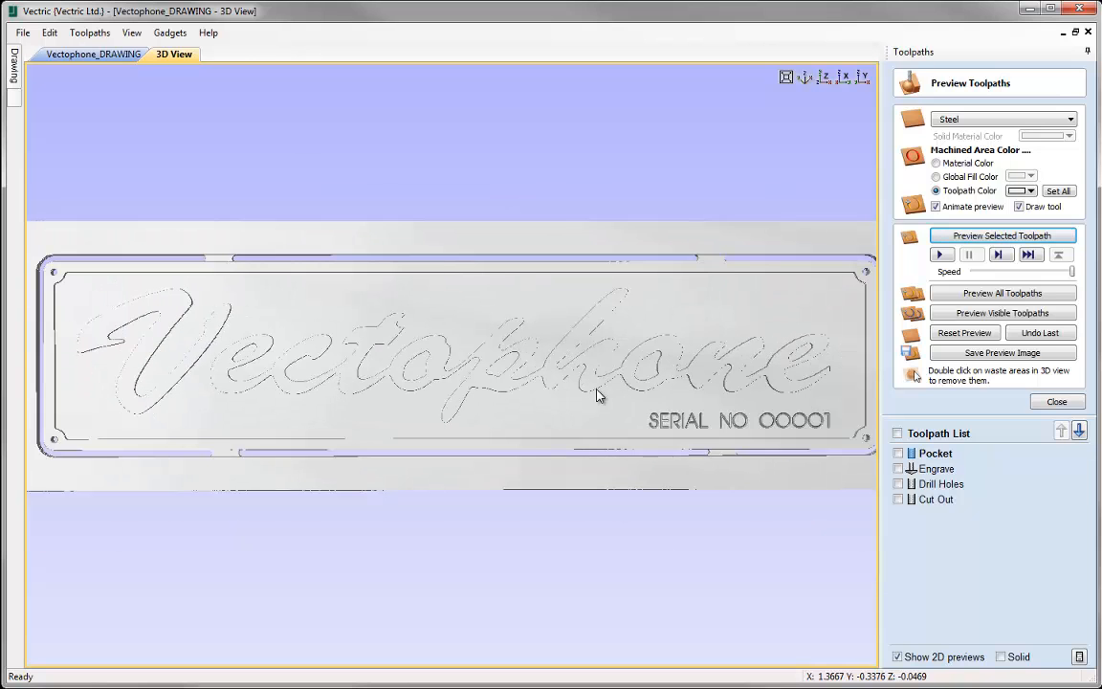
{"action": "left_click", "coordinate": [937, 453]}
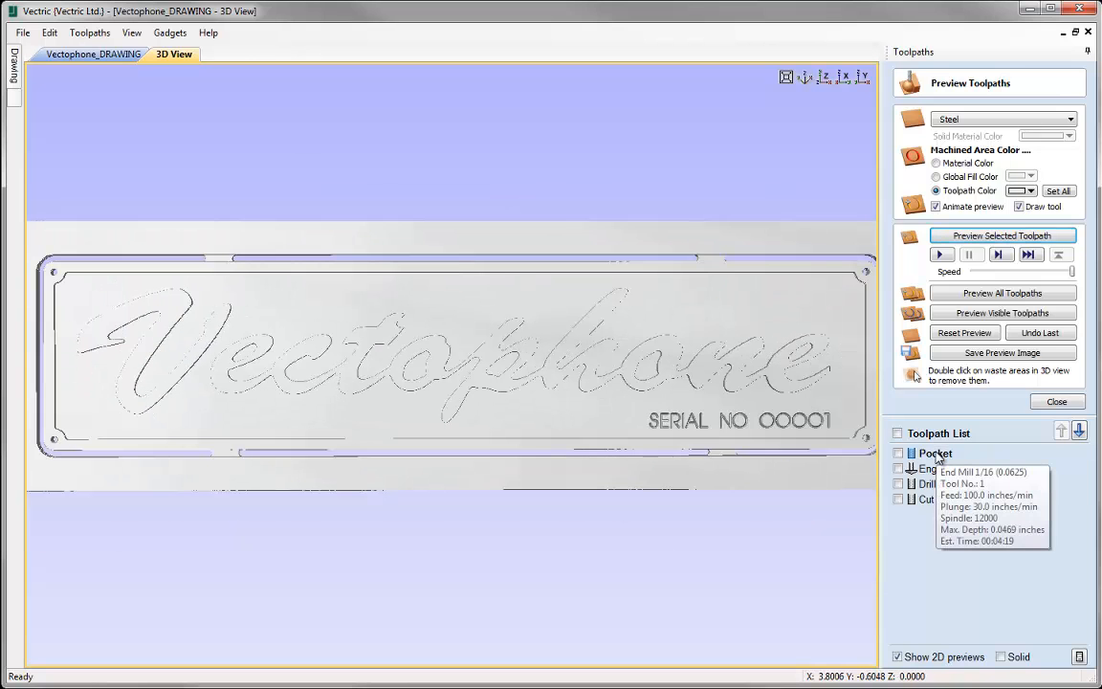
- Set the preview colour of the Pocket and Engrave toolpaths to pale blue, inspect the plate and close the preview
{"action": "left_click", "coordinate": [1024, 190]}
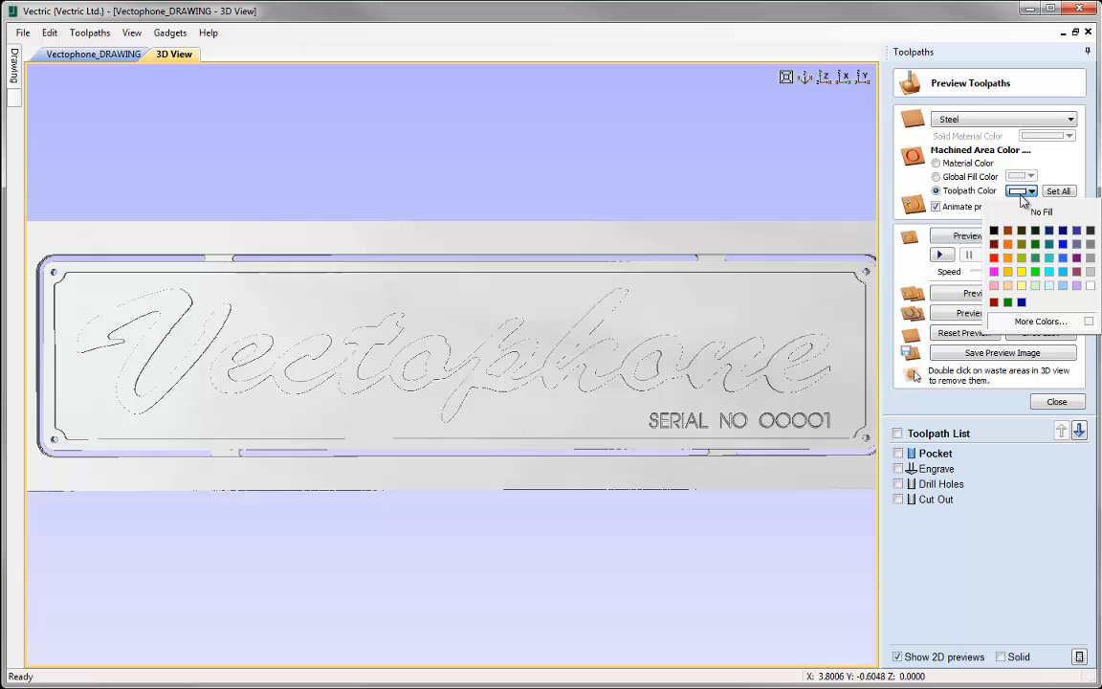
{"action": "left_click", "coordinate": [1065, 287]}
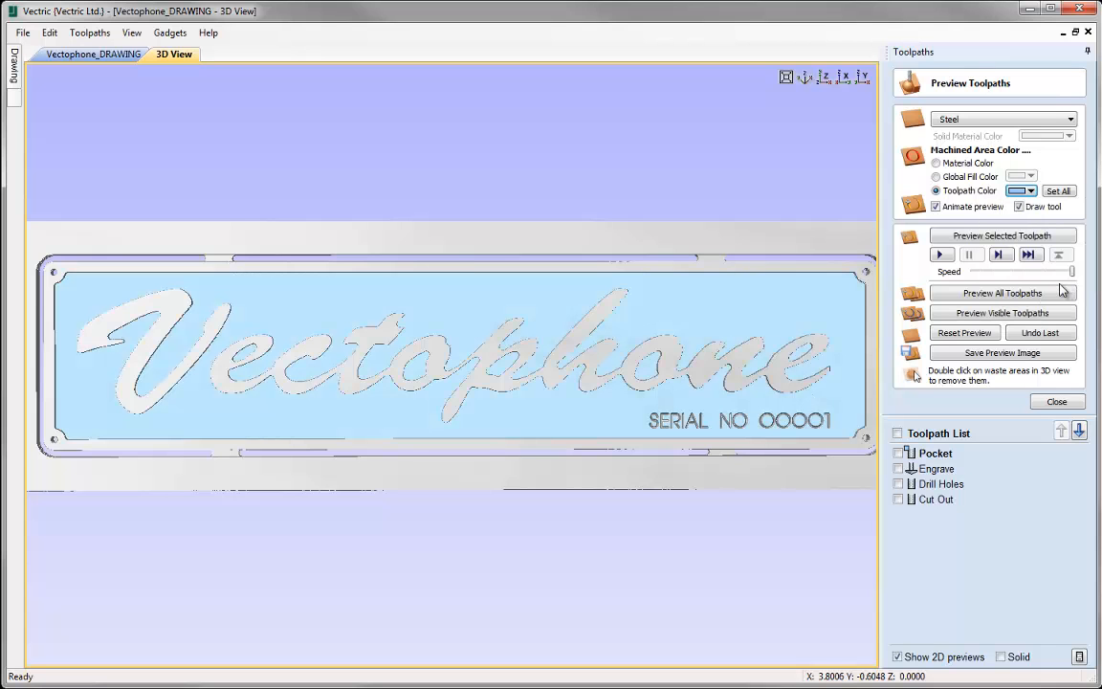
{"action": "left_click", "coordinate": [917, 469]}
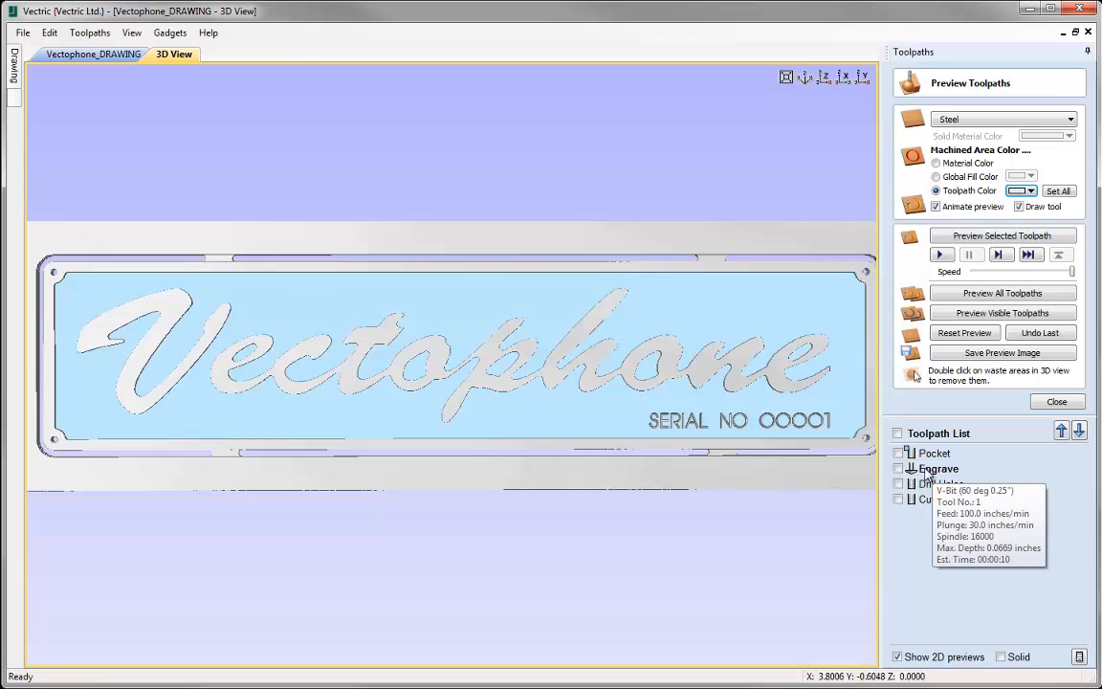
{"action": "left_click", "coordinate": [1031, 192]}
{"action": "left_click", "coordinate": [1067, 285]}
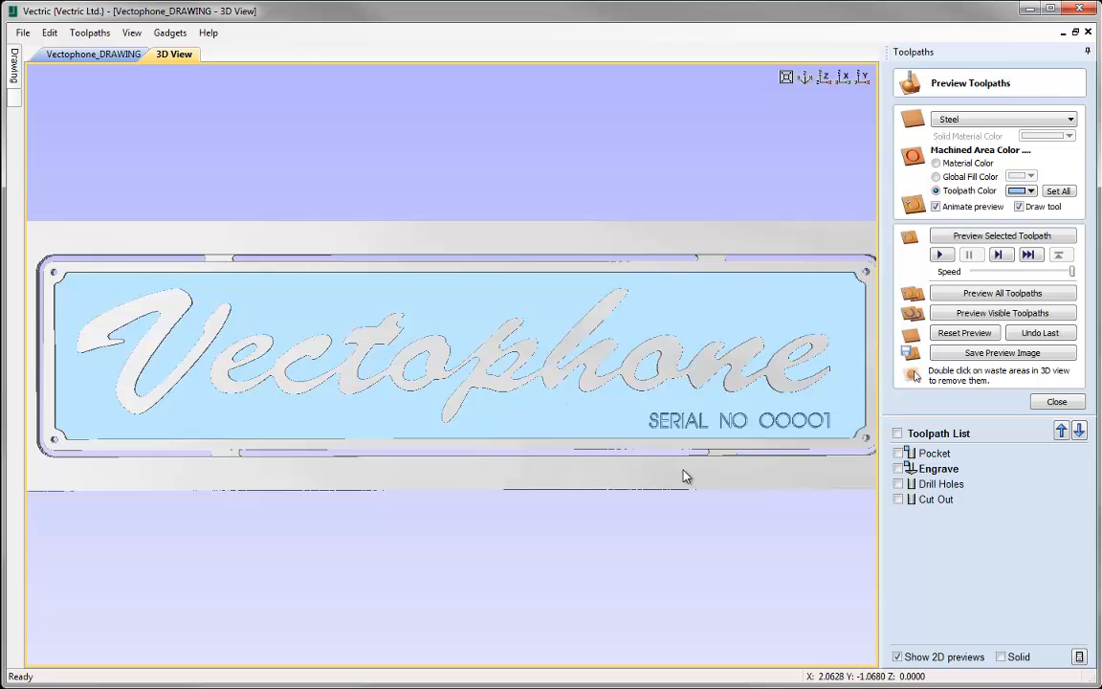
{"action": "left_click_drag", "start_coordinate": [595, 467], "coordinate": [636, 466]}
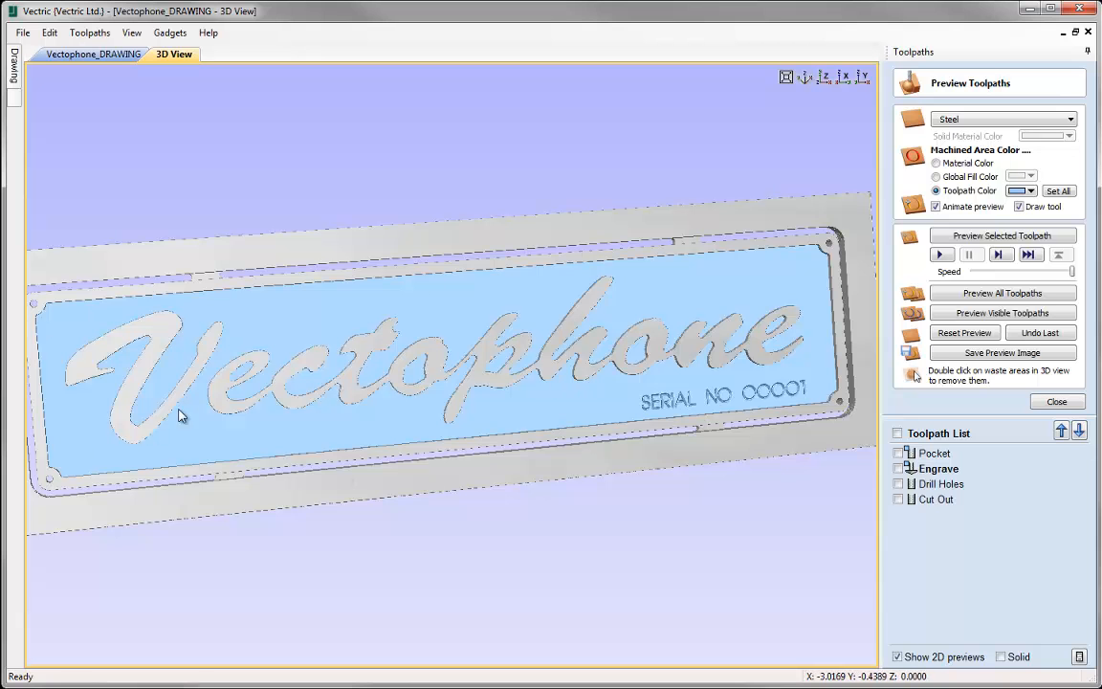
{"action": "mouse_move", "coordinate": [195, 406]}
{"action": "left_mouse_down"}
{"action": "mouse_move", "coordinate": [232, 401]}
{"action": "mouse_move", "coordinate": [212, 393]}
{"action": "left_mouse_up"}
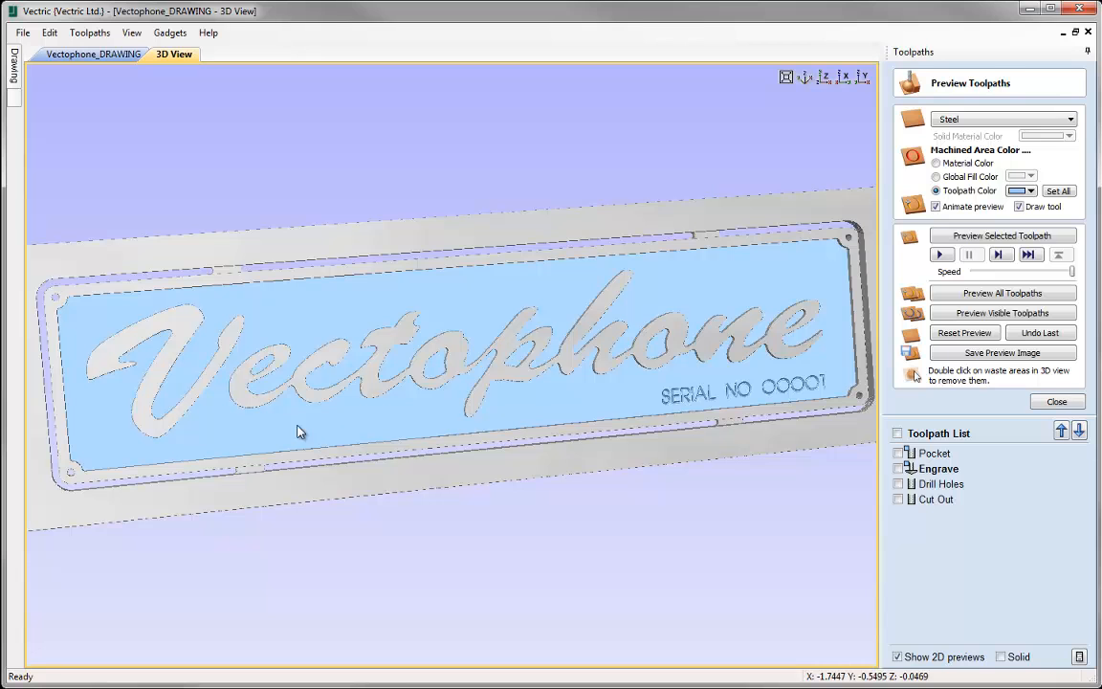
{"action": "left_click", "coordinate": [1048, 404]}
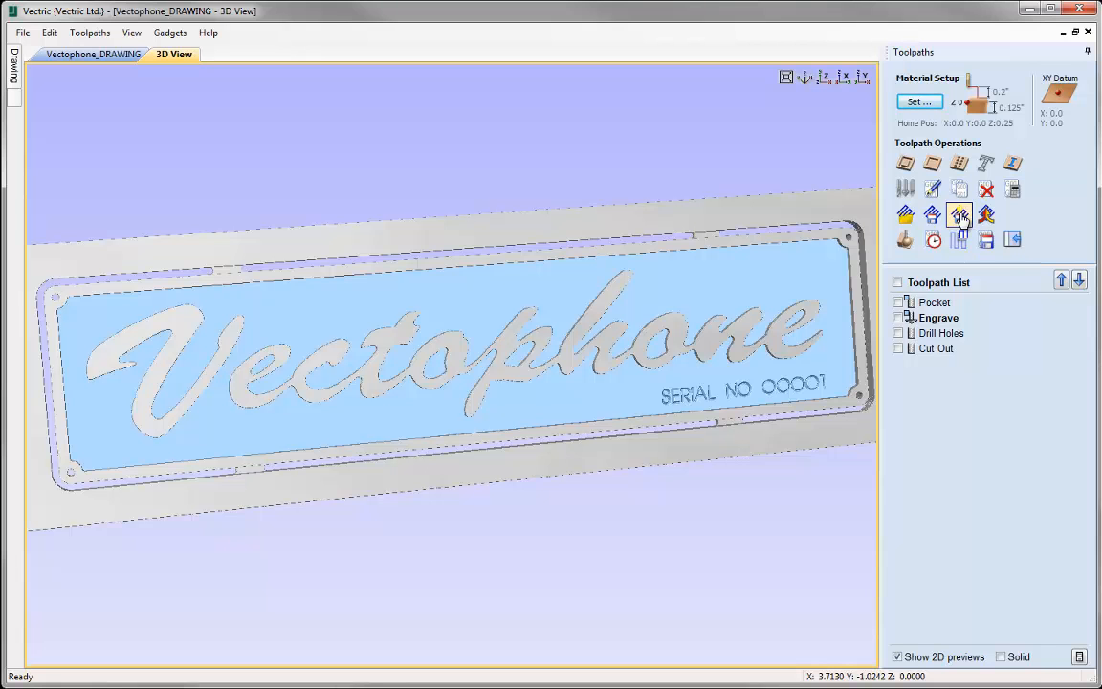
- Show all four toolpaths in the 3D view: Pocket, Engrave, Drill Holes and Cut Out
{"action": "left_click", "coordinate": [897, 283]}
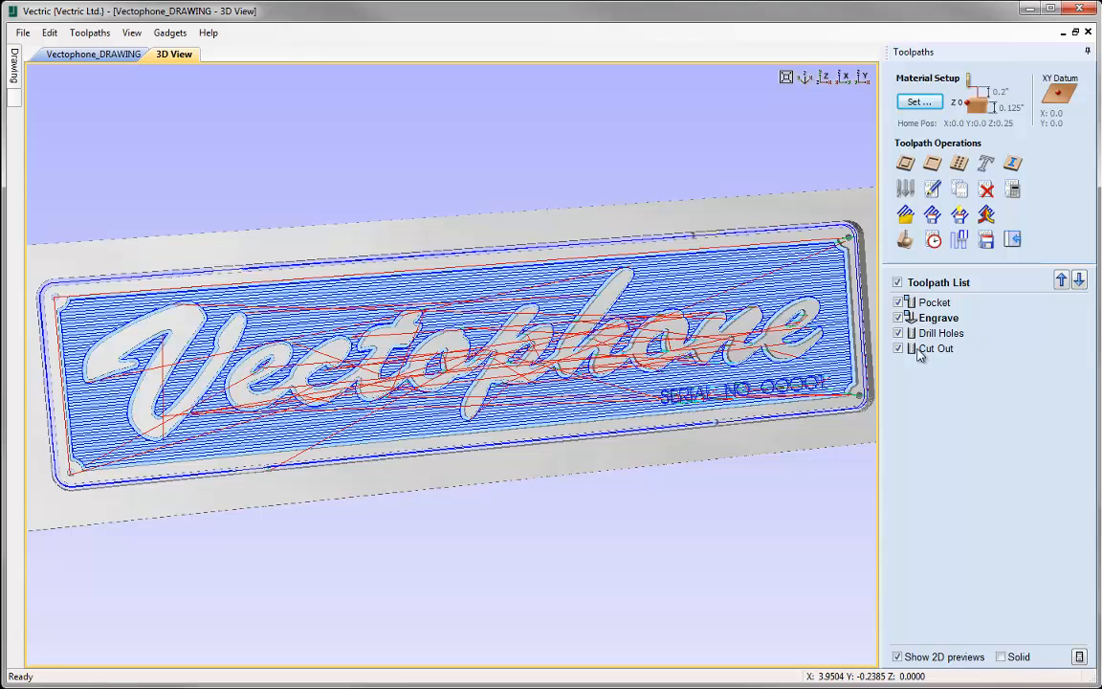
{"action": "mouse_move", "coordinate": [892, 354]}
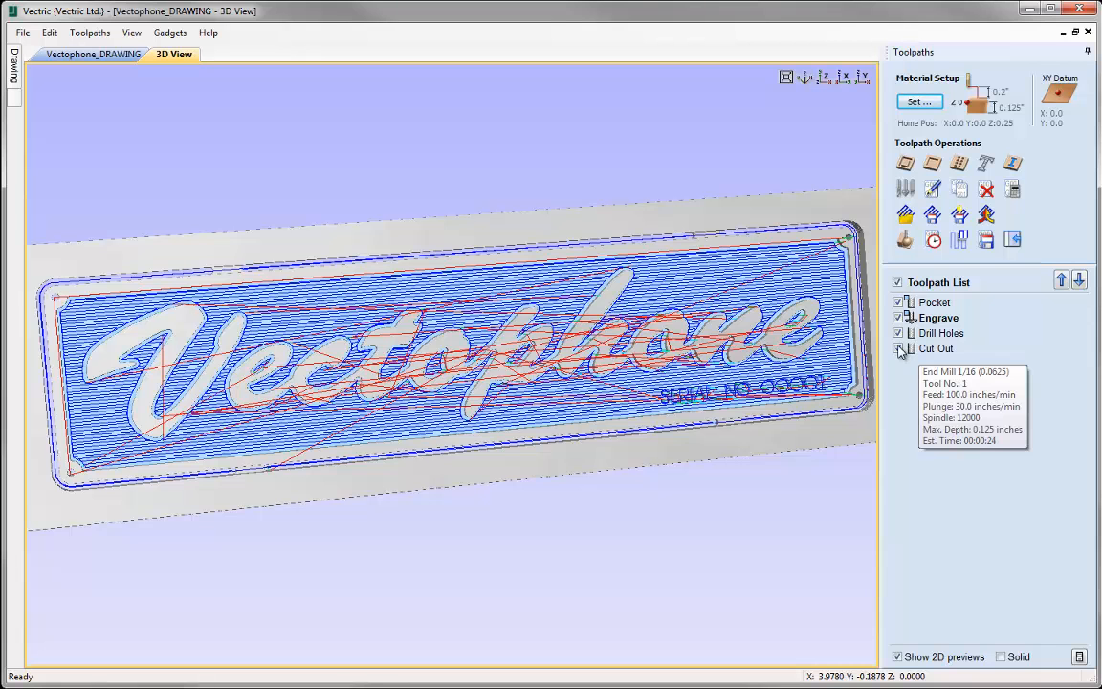
{"action": "left_click", "coordinate": [898, 349]}
{"action": "left_click", "coordinate": [898, 333]}
{"action": "left_click", "coordinate": [898, 317]}
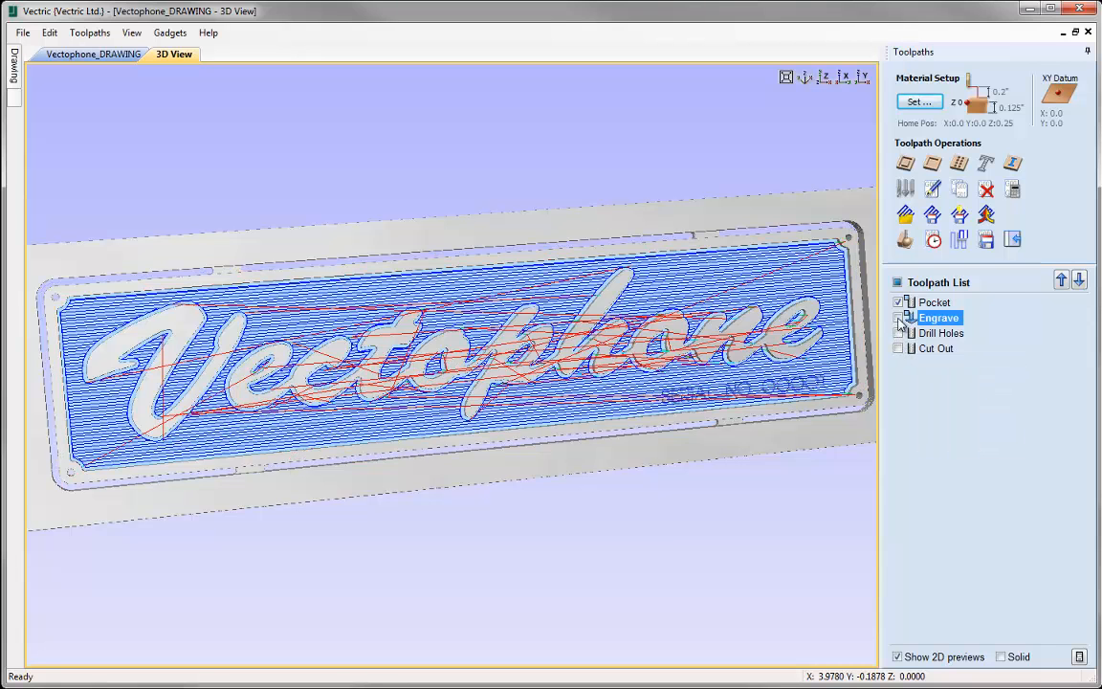
{"action": "left_click", "coordinate": [898, 333]}
{"action": "left_click", "coordinate": [898, 348]}
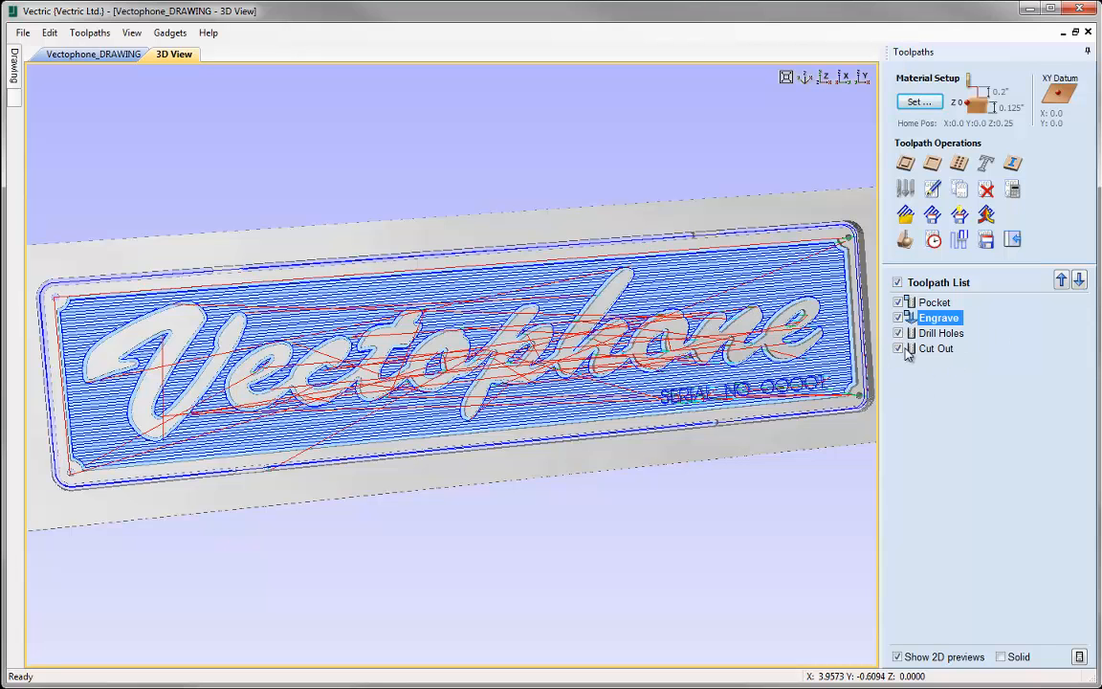
- Save all visible toolpaths as a template named Vectophone_Nameplate.ToolpathTemplate in the TPTemplates_FILES folder
{"action": "left_click", "coordinate": [959, 217]}
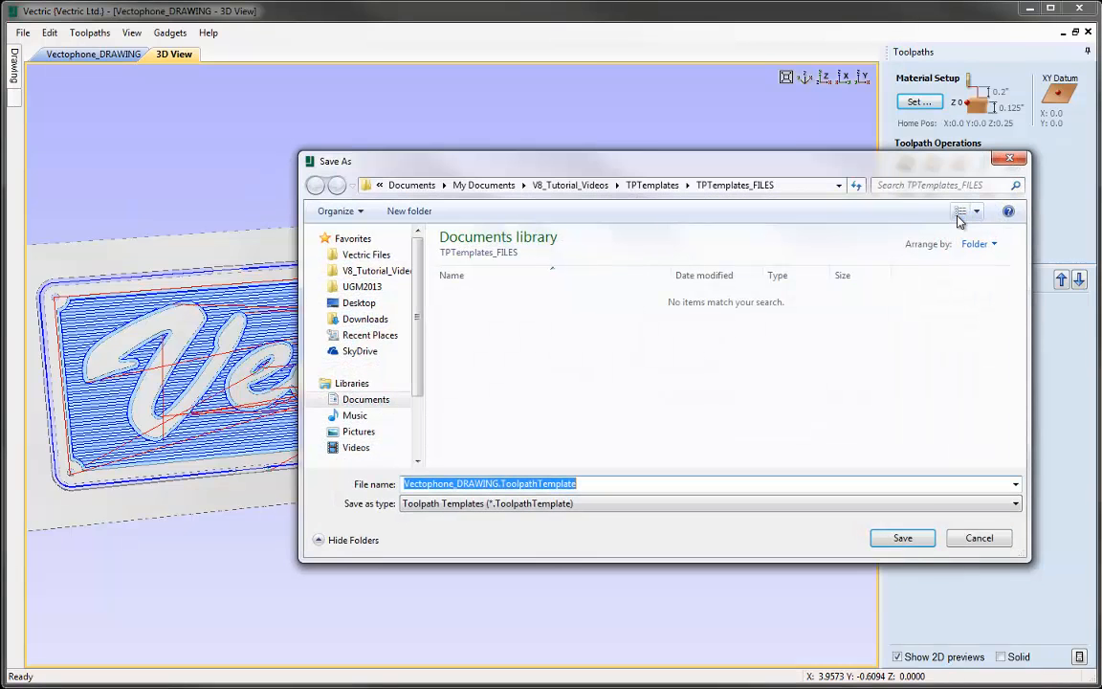
{"action": "left_click", "coordinate": [498, 483]}
{"action": "key", "text": "BackSpace"}
{"action": "key", "text": "BackSpace"}
{"action": "key", "text": "BackSpace"}
{"action": "key", "text": "BackSpace"}
{"action": "key", "text": "BackSpace"}
{"action": "key", "text": "BackSpace"}
{"action": "key", "text": "BackSpace"}
{"action": "key", "text": "BackSpace"}
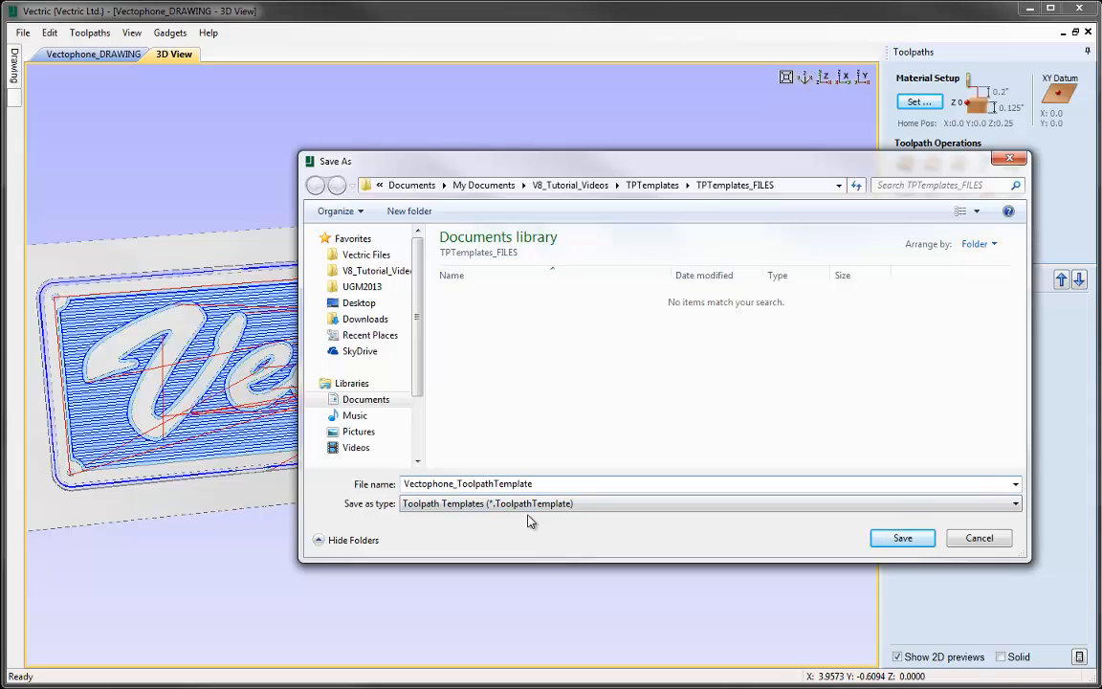
{"action": "type", "text": "Nameplatew"}
{"action": "key", "text": "BackSpace"}
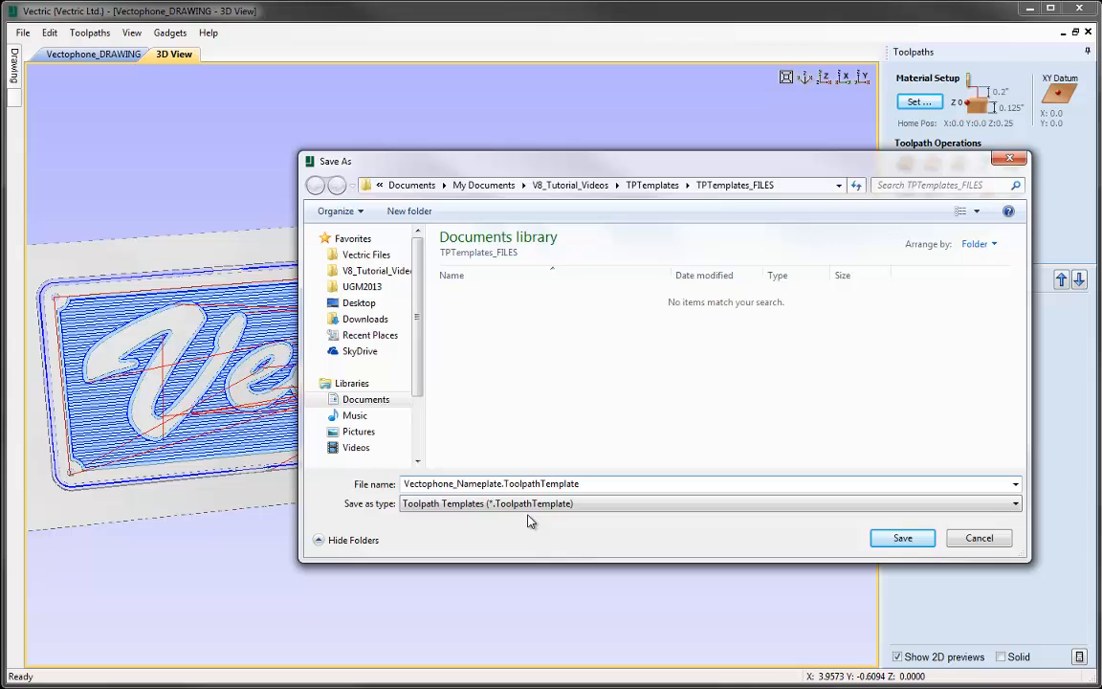
{"action": "left_click", "coordinate": [899, 539]}
{"action": "left_click", "coordinate": [899, 538]}
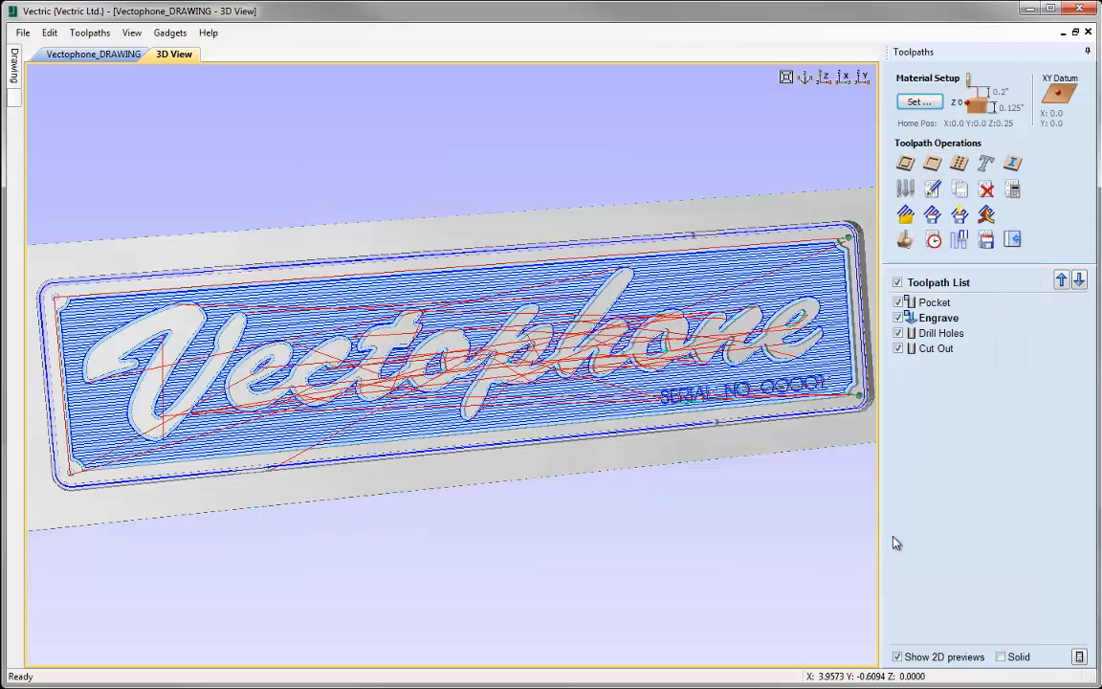
- Return to the straight-down Z view and save the job under the new name Vectophone_TOOLPATH.crv
{"action": "left_click_drag", "start_coordinate": [779, 460], "coordinate": [743, 477]}
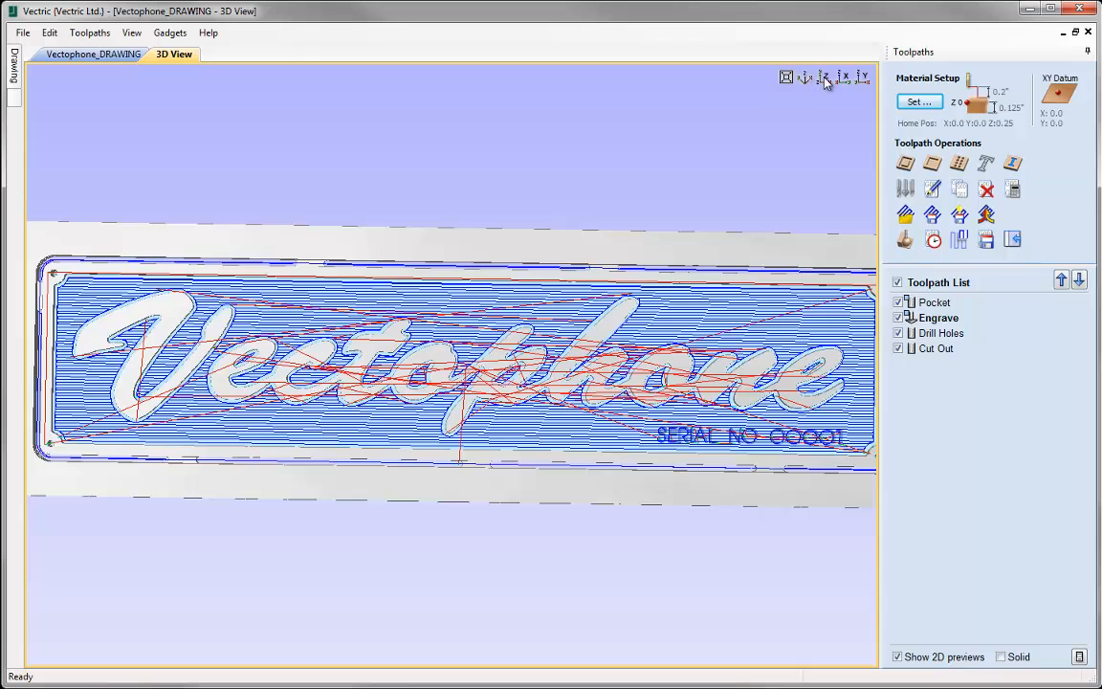
{"action": "left_click", "coordinate": [827, 78]}
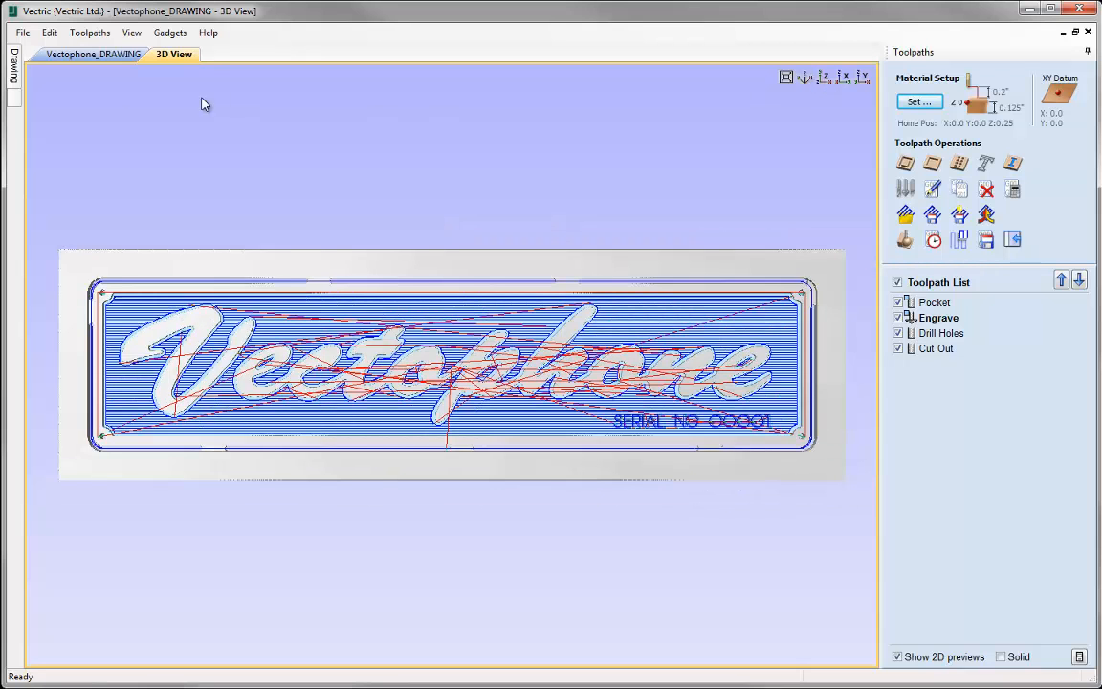
{"action": "left_click", "coordinate": [22, 32]}
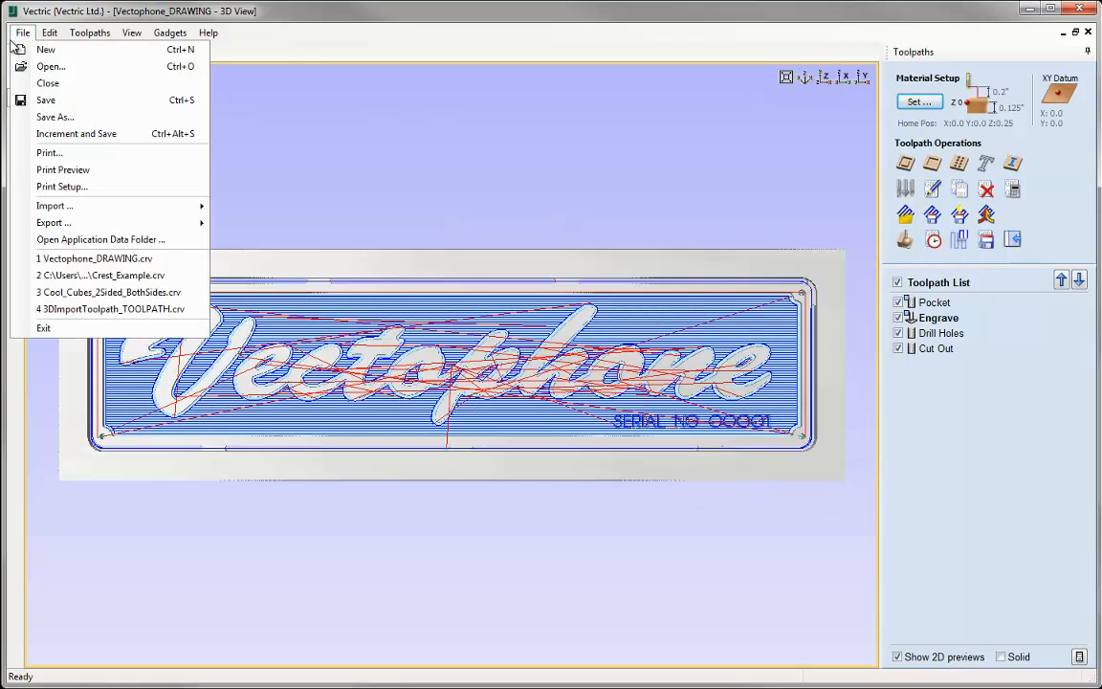
{"action": "left_click", "coordinate": [40, 115]}
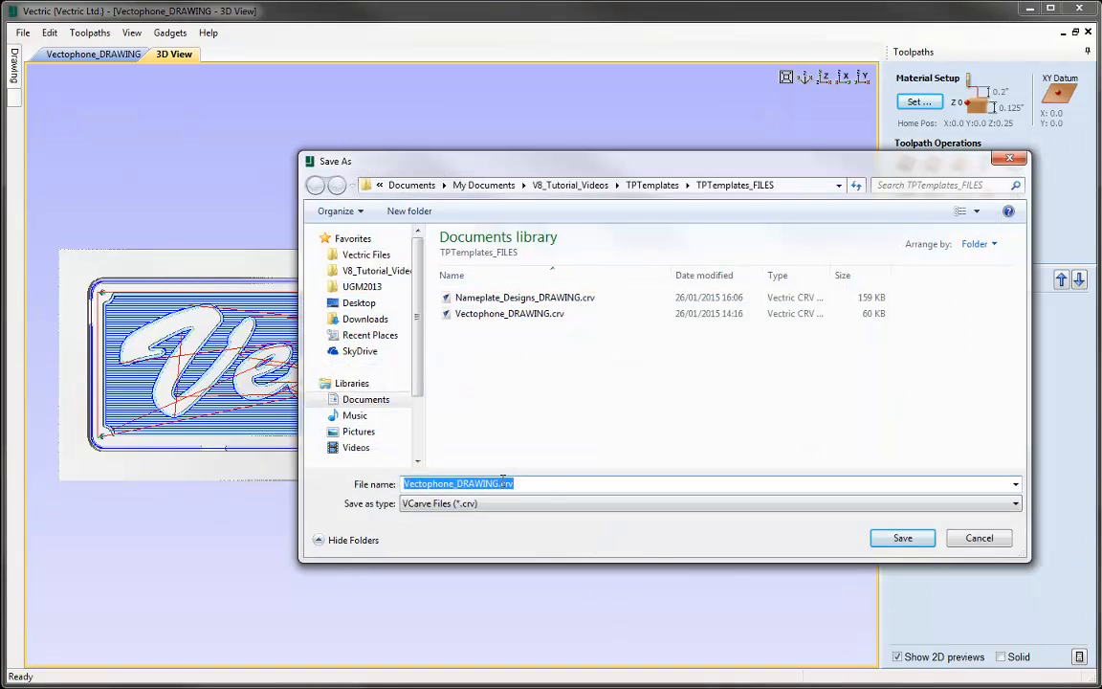
{"action": "left_click", "coordinate": [494, 483]}
{"action": "key", "text": "BackSpace"}
{"action": "key", "text": "BackSpace"}
{"action": "key", "text": "BackSpace"}
{"action": "key", "text": "BackSpace"}
{"action": "key", "text": "BackSpace"}
{"action": "key", "text": "BackSpace"}
{"action": "key", "text": "BackSpace"}
{"action": "type", "text": "TOOLPATH"}
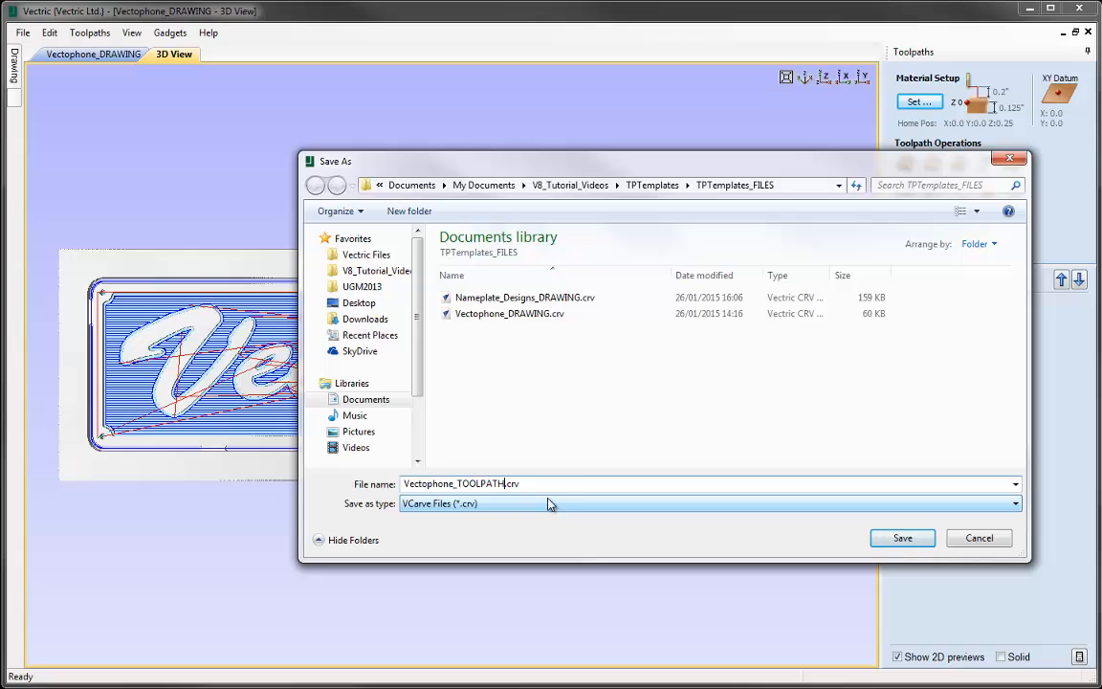
{"action": "left_click", "coordinate": [886, 539]}
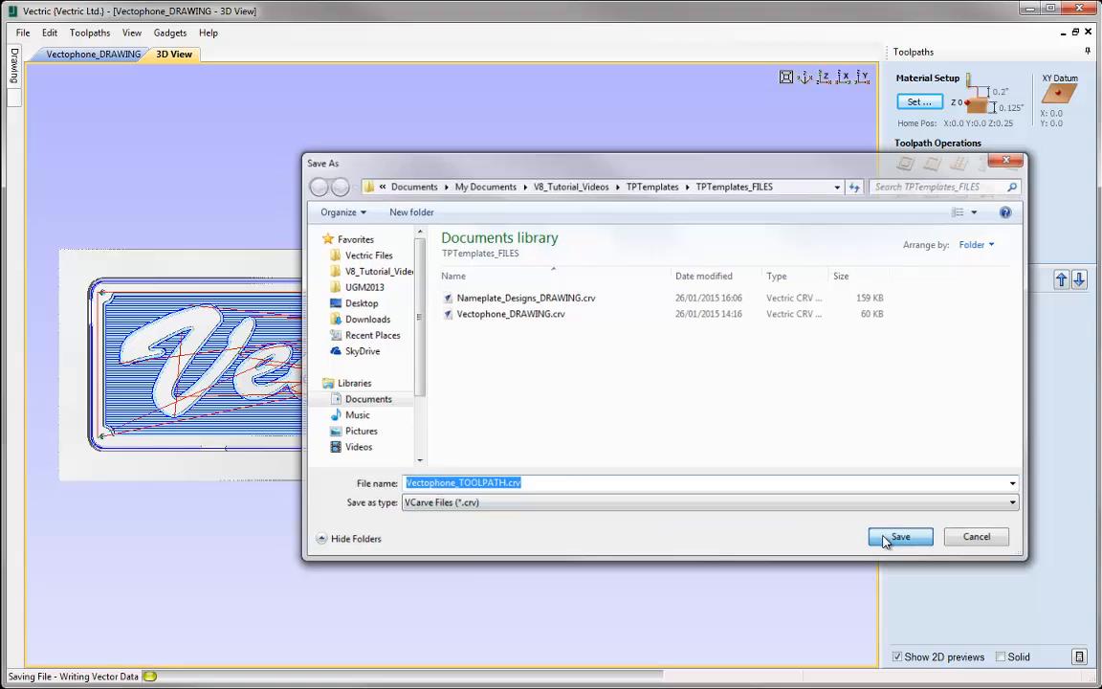
- Close the Vectophone job and open the existing file Nameplate_Designs_DRAWING.crv
{"action": "left_click", "coordinate": [23, 33]}
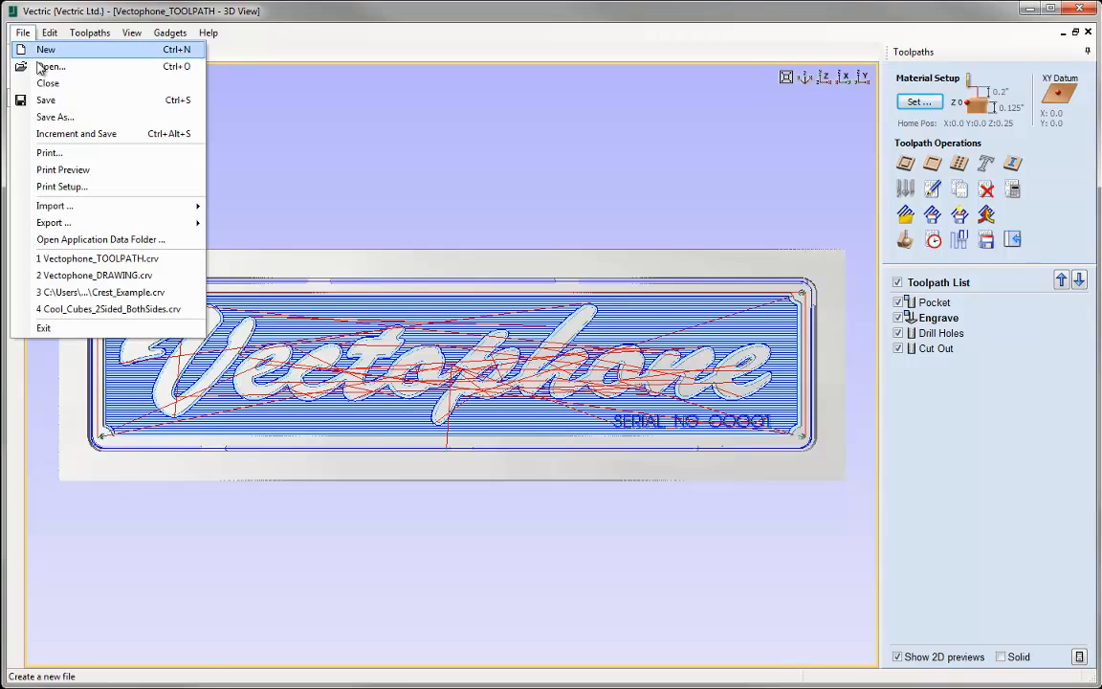
{"action": "left_click", "coordinate": [43, 83]}
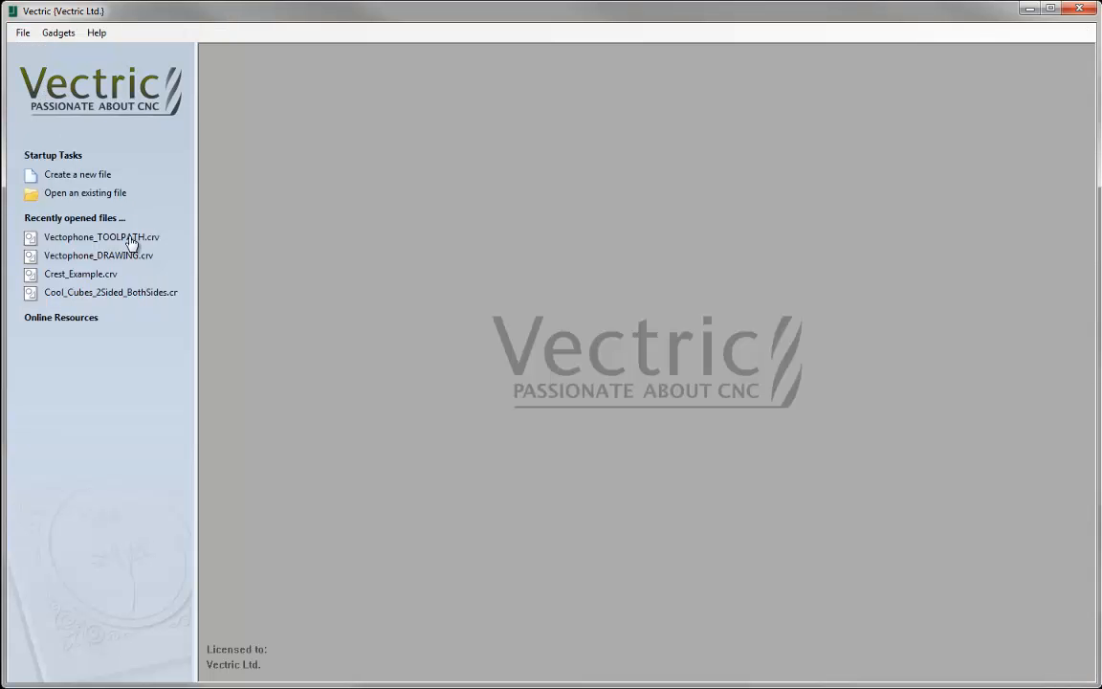
{"action": "left_click", "coordinate": [86, 196]}
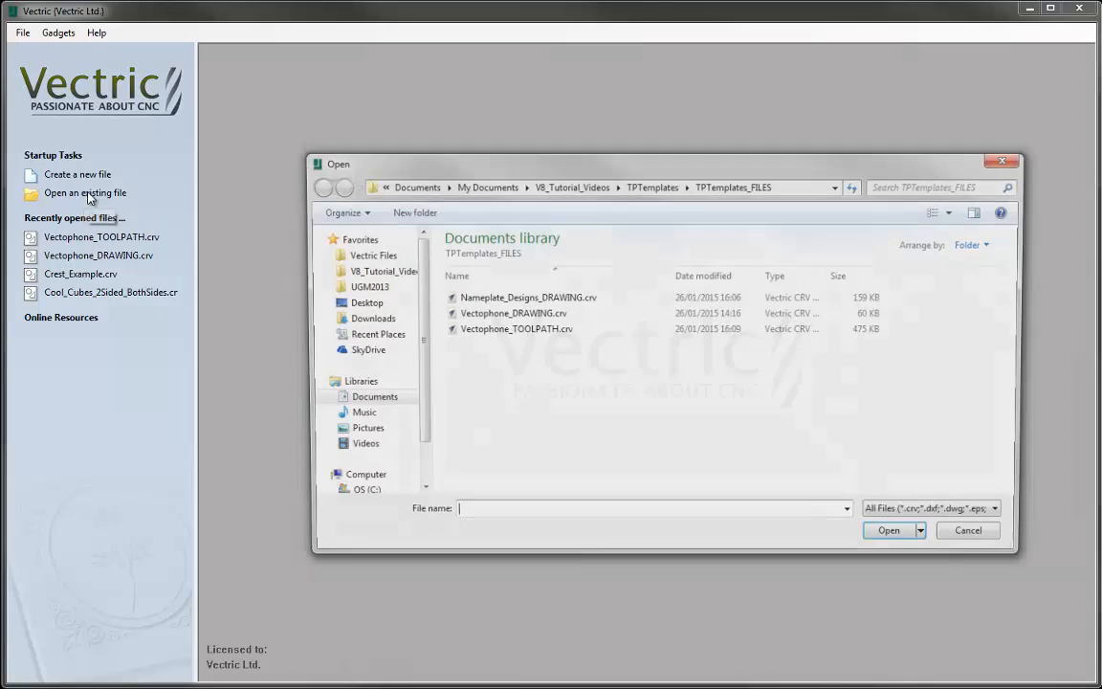
{"action": "left_click", "coordinate": [494, 300]}
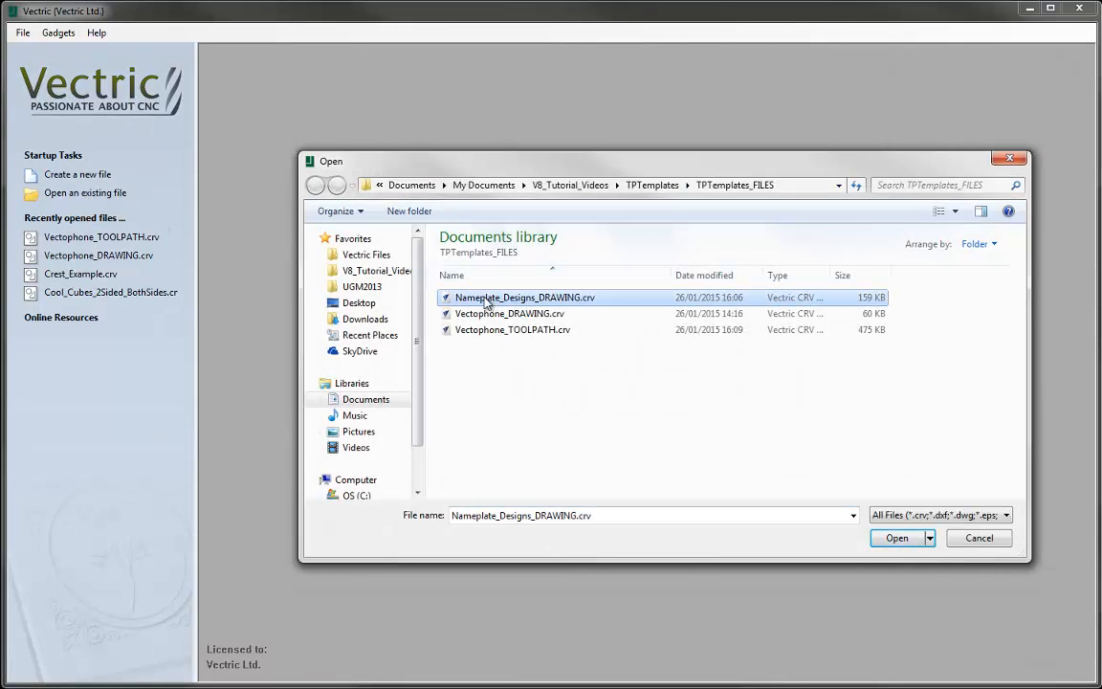
{"action": "left_click", "coordinate": [896, 538]}
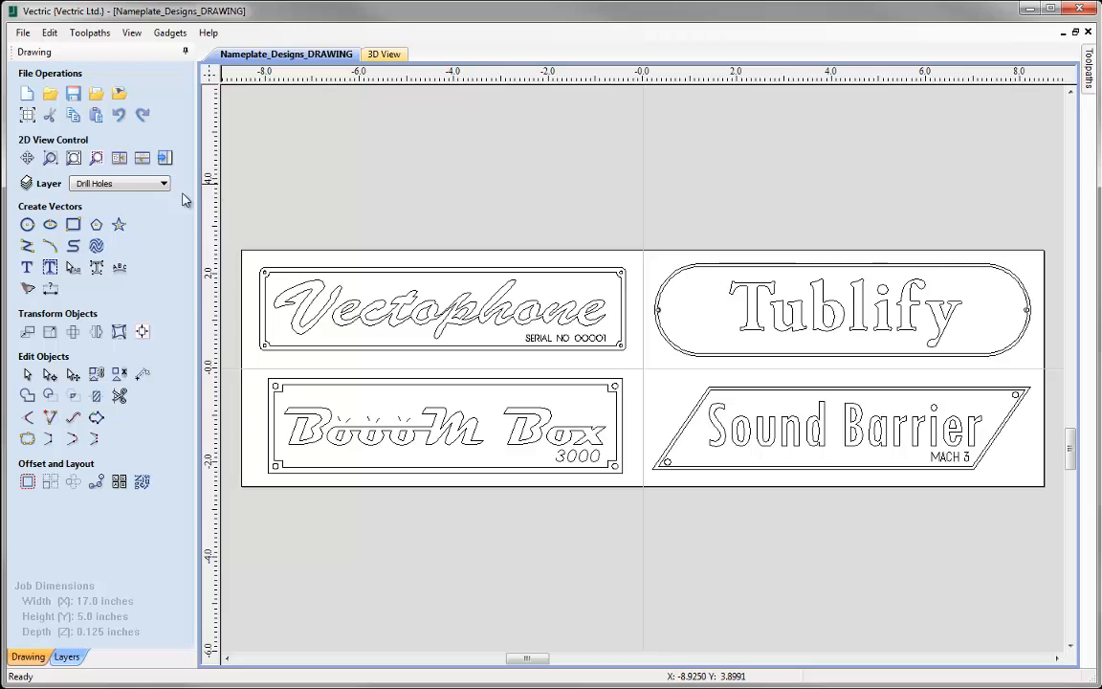
- Hide and reshow the Cut Out, Pocket, Engrave and Drill Holes layers one by one to examine which vectors each holds
{"action": "left_click", "coordinate": [67, 656]}
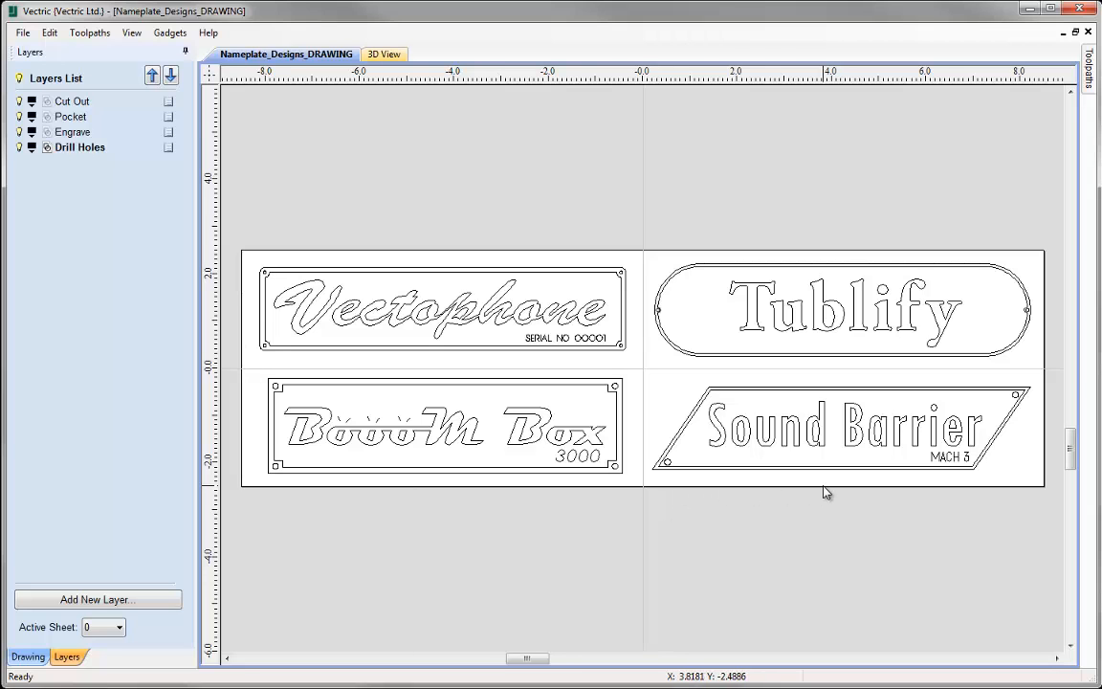
{"action": "left_click", "coordinate": [19, 101]}
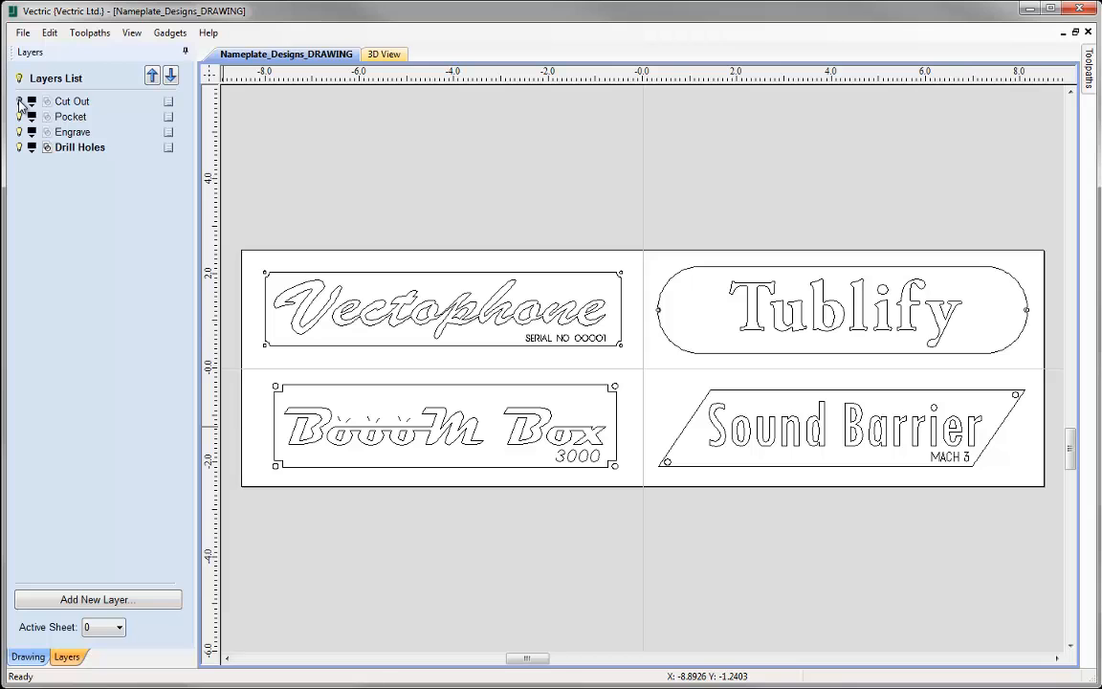
{"action": "left_click", "coordinate": [18, 102]}
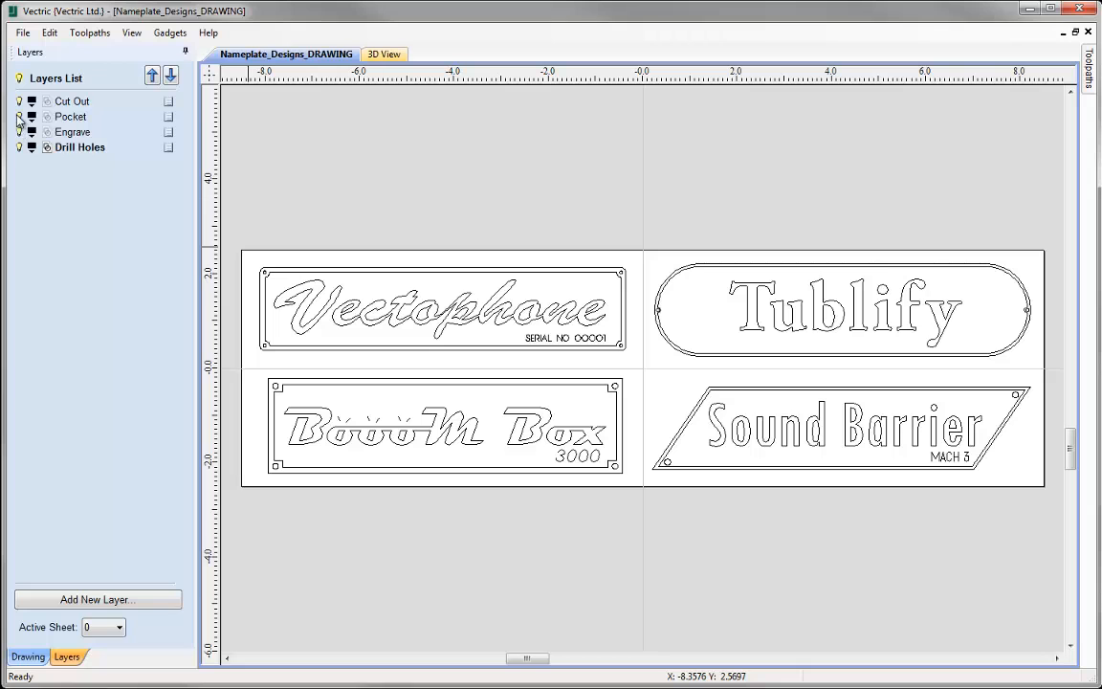
{"action": "left_click", "coordinate": [19, 117]}
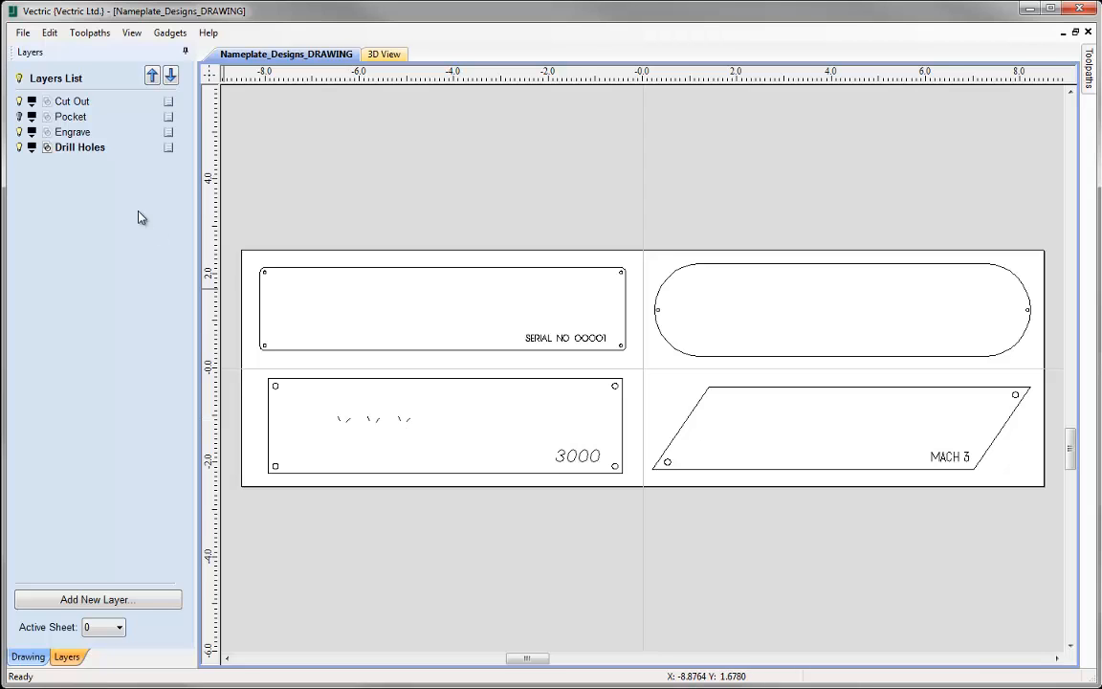
{"action": "left_click", "coordinate": [19, 116]}
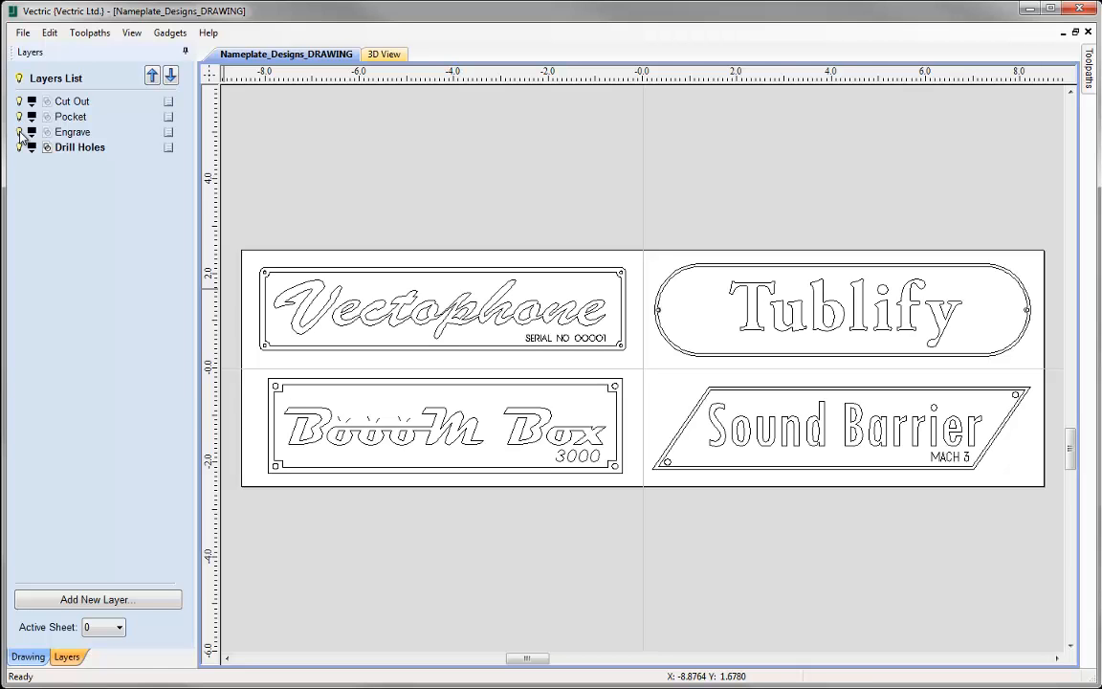
{"action": "left_click", "coordinate": [19, 132]}
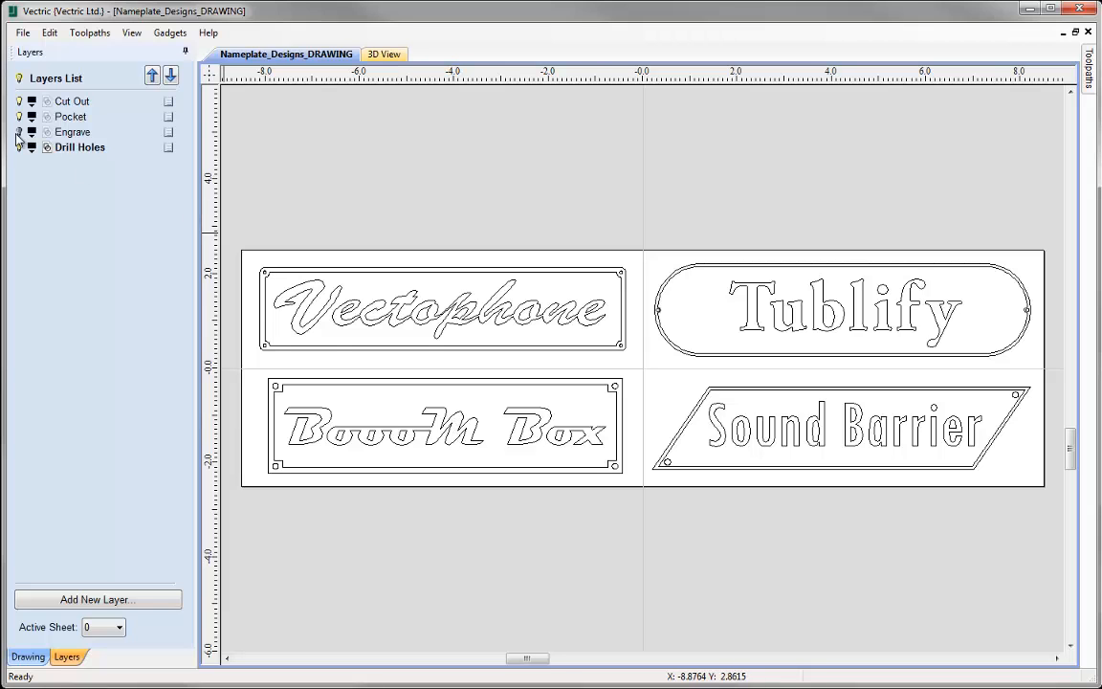
{"action": "left_click", "coordinate": [19, 132]}
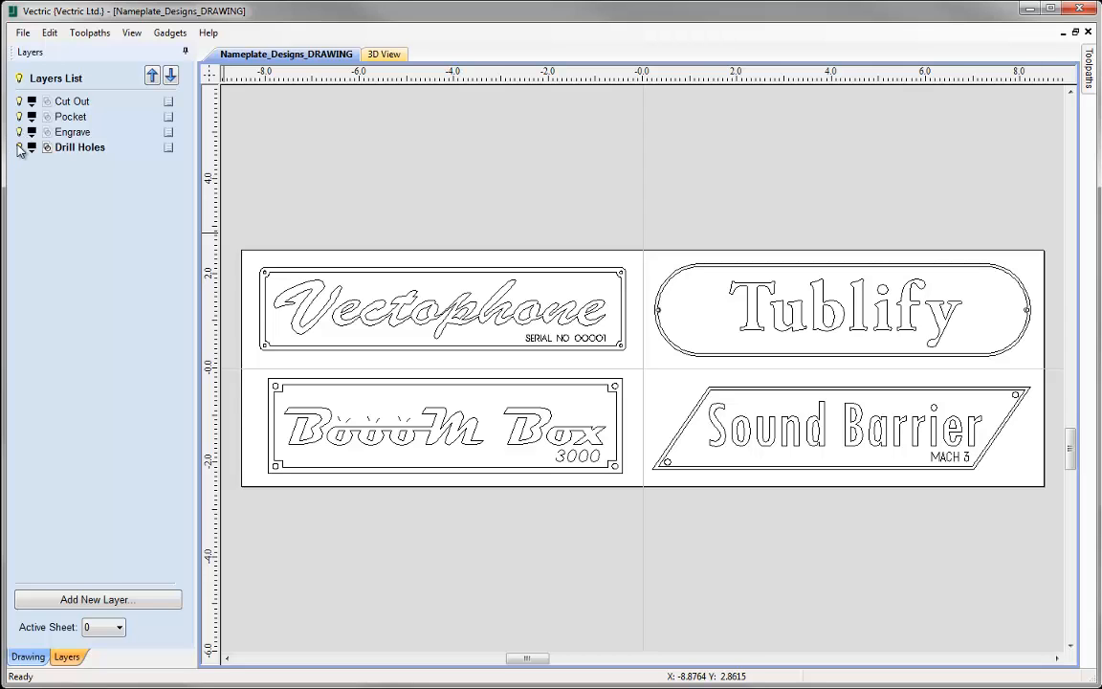
{"action": "left_click", "coordinate": [20, 148]}
{"action": "left_click", "coordinate": [20, 147]}
- Return from the layer list to the drawing tools and switch the workspace layout to toolpath operations
{"action": "left_click", "coordinate": [27, 656]}
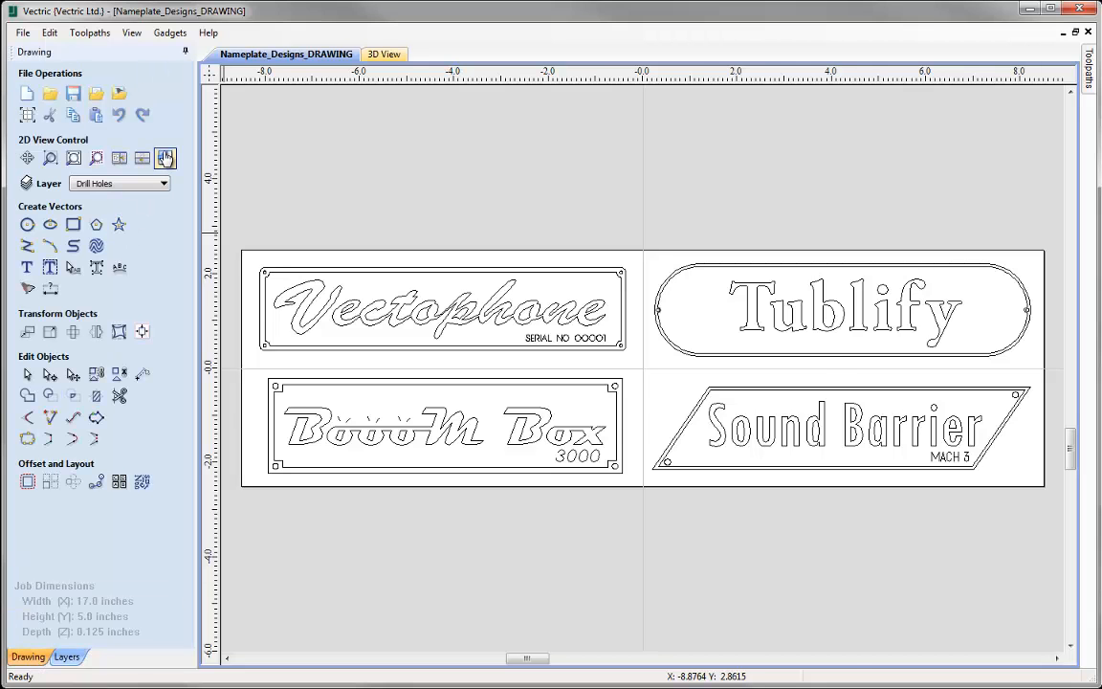
{"action": "left_click", "coordinate": [165, 158]}
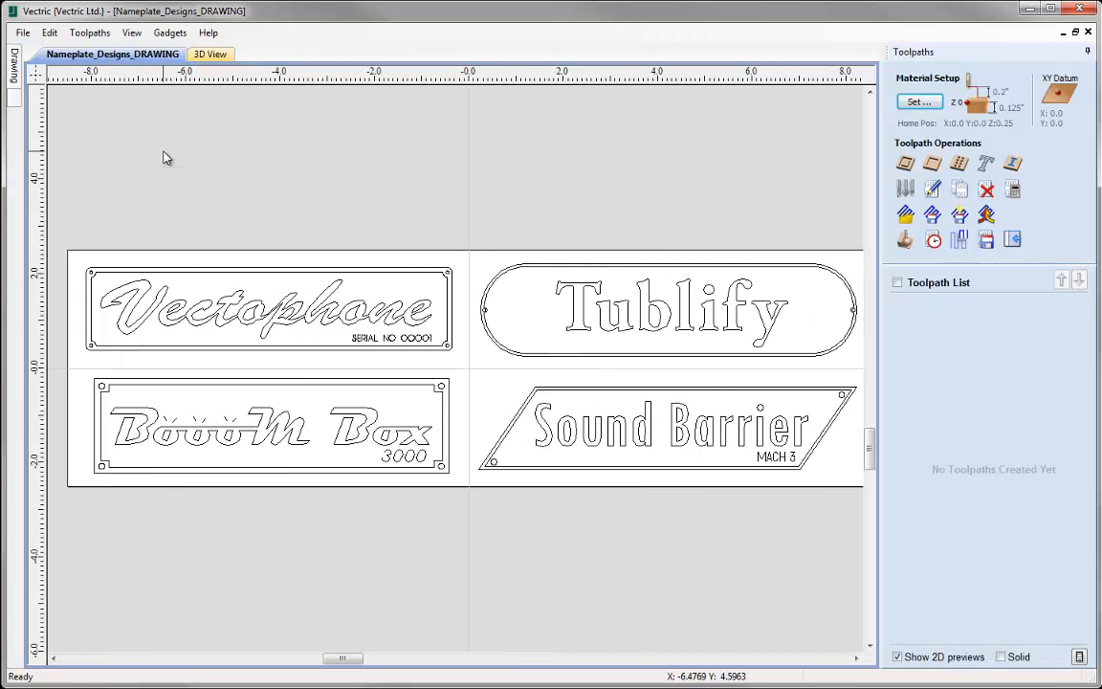
- Load the saved toolpath template Vectophone_Nameplate.ToolpathTemplate into the nameplate designs job
{"action": "left_click", "coordinate": [905, 218]}
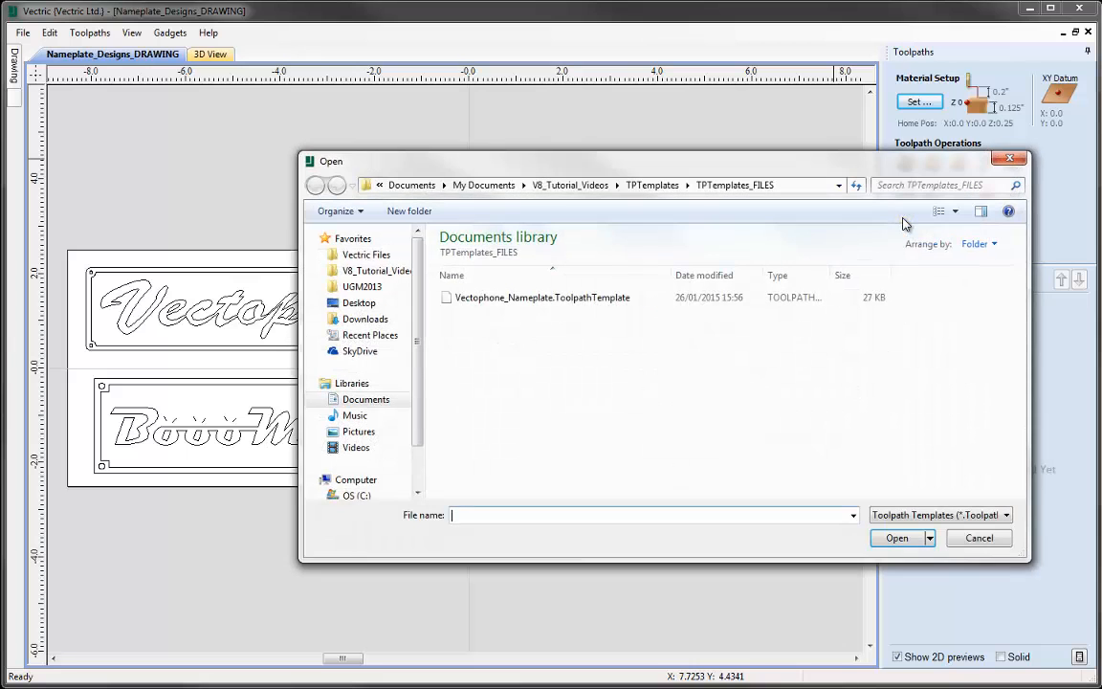
{"action": "left_click", "coordinate": [489, 299]}
{"action": "left_click", "coordinate": [896, 538]}
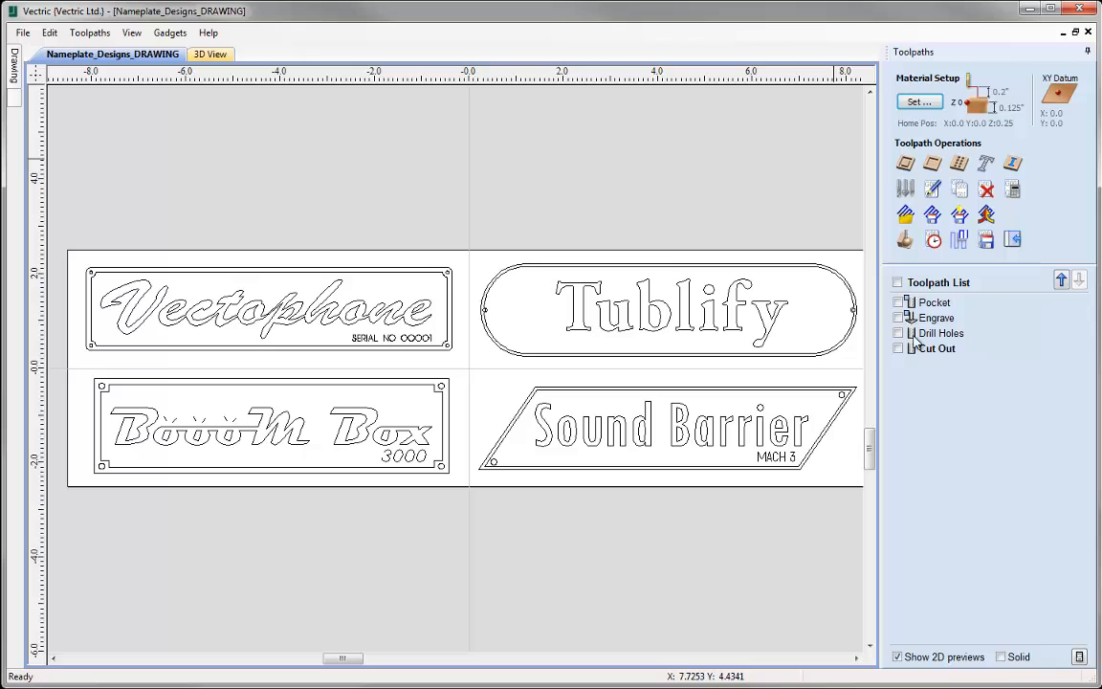
{"action": "mouse_move", "coordinate": [938, 330]}
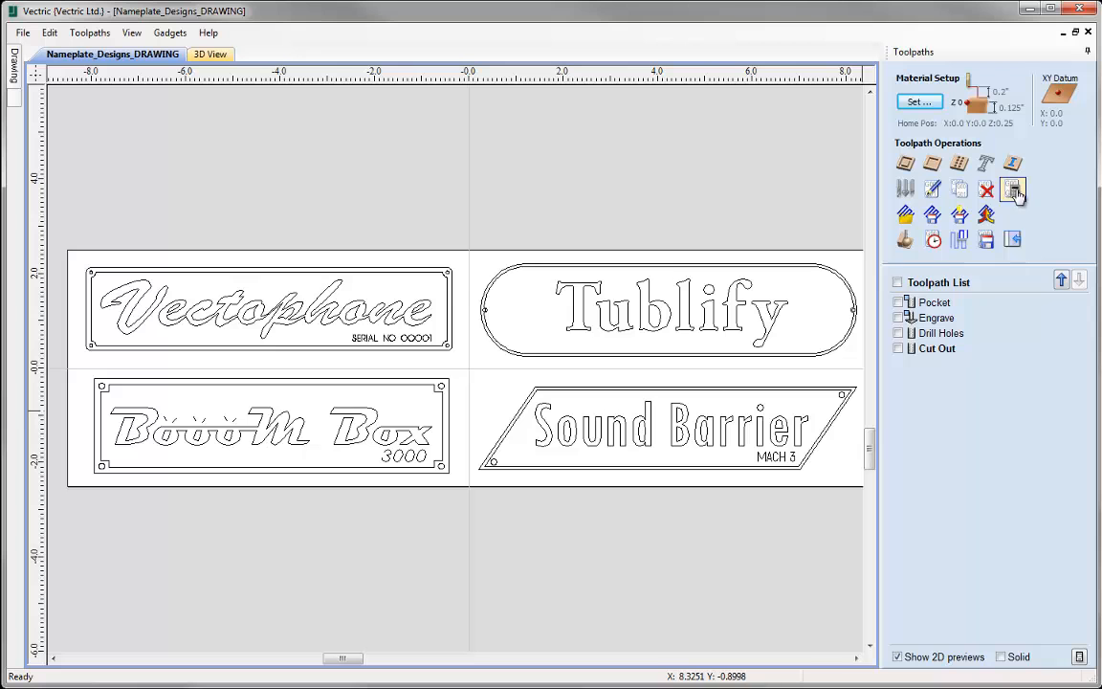
- Preview all the loaded, not yet calculated toolpaths and inspect the Pocket toolpath's settings without changing them
{"action": "left_click", "coordinate": [904, 241]}
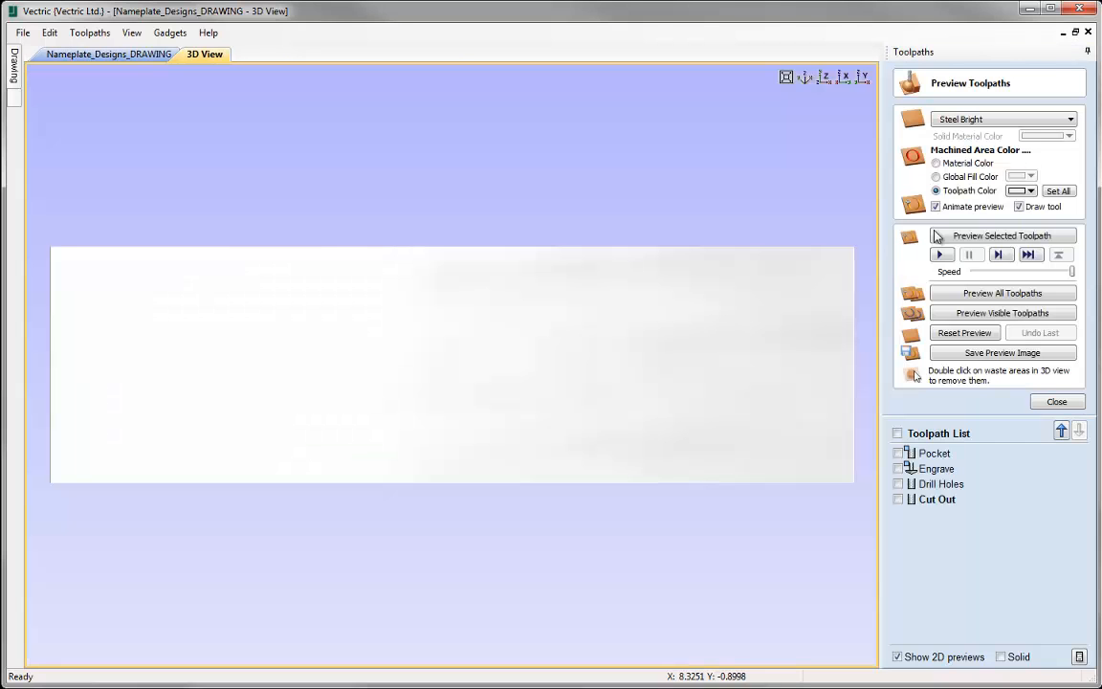
{"action": "left_click", "coordinate": [997, 292]}
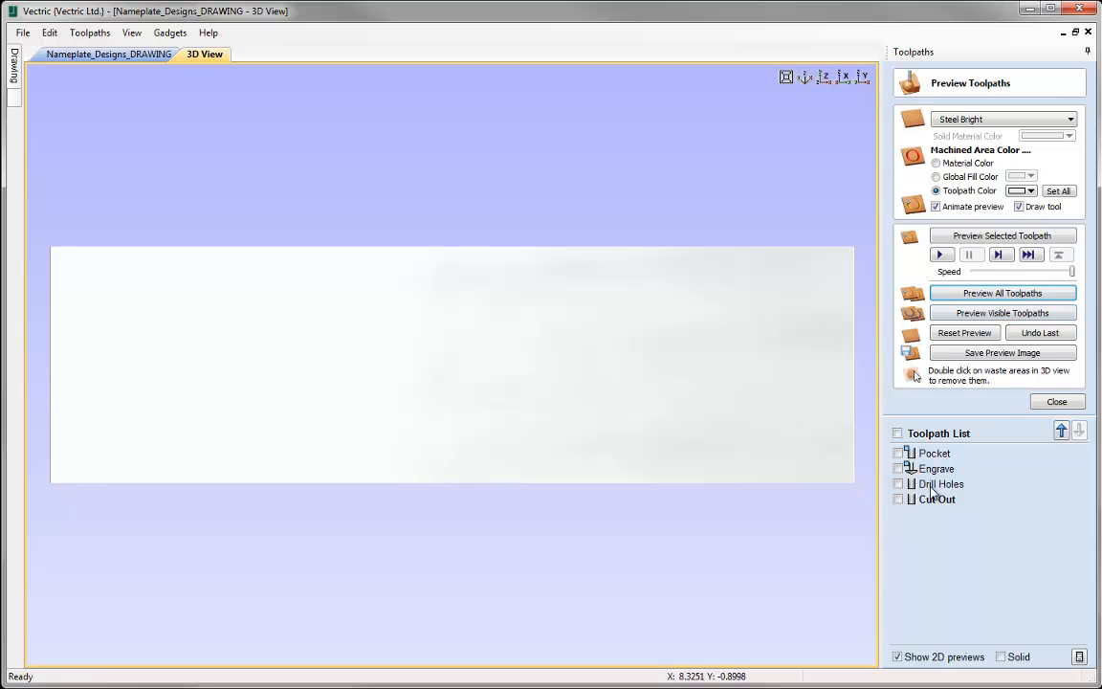
{"action": "mouse_move", "coordinate": [928, 498]}
{"action": "left_click", "coordinate": [1056, 401]}
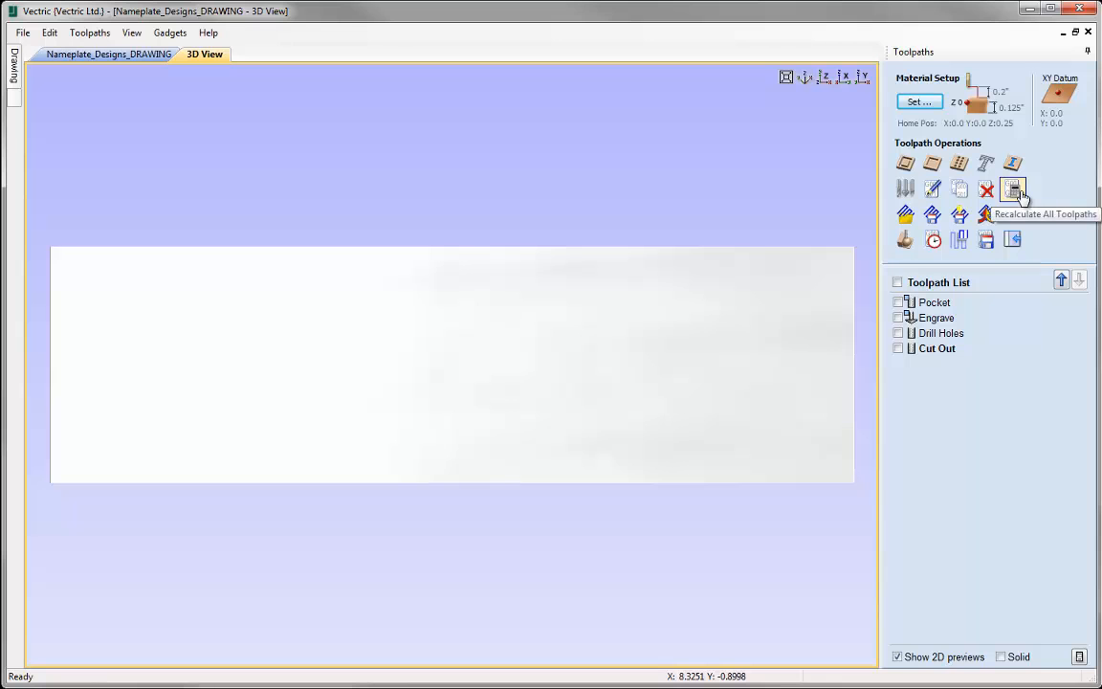
{"action": "double_click", "coordinate": [921, 304]}
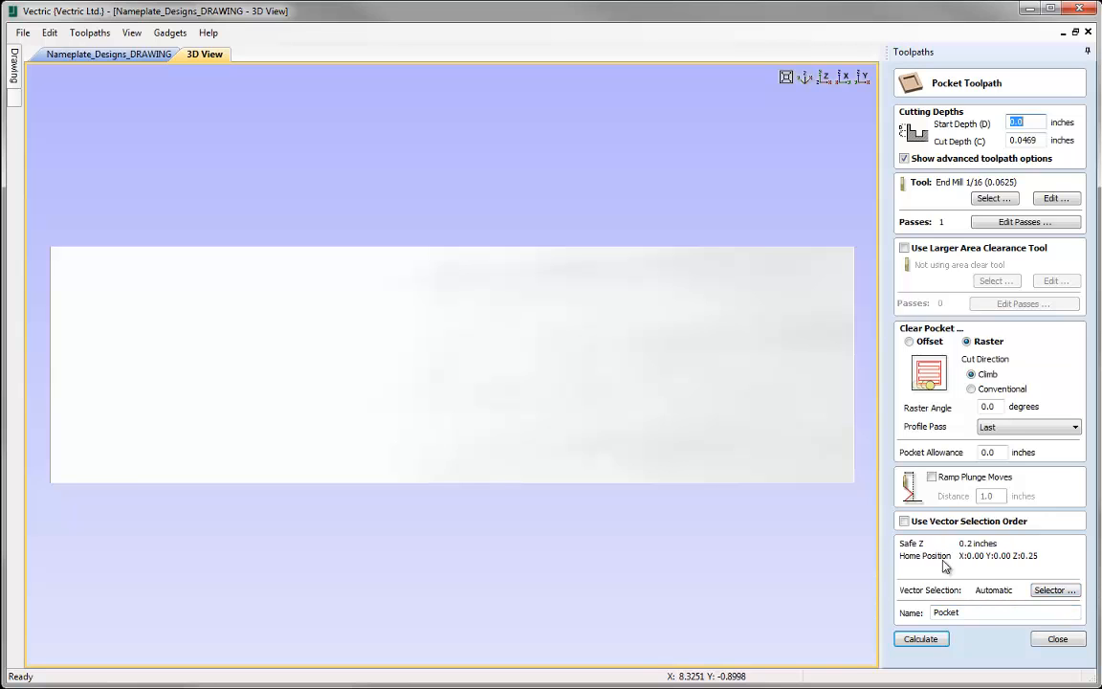
{"action": "left_click", "coordinate": [1057, 640]}
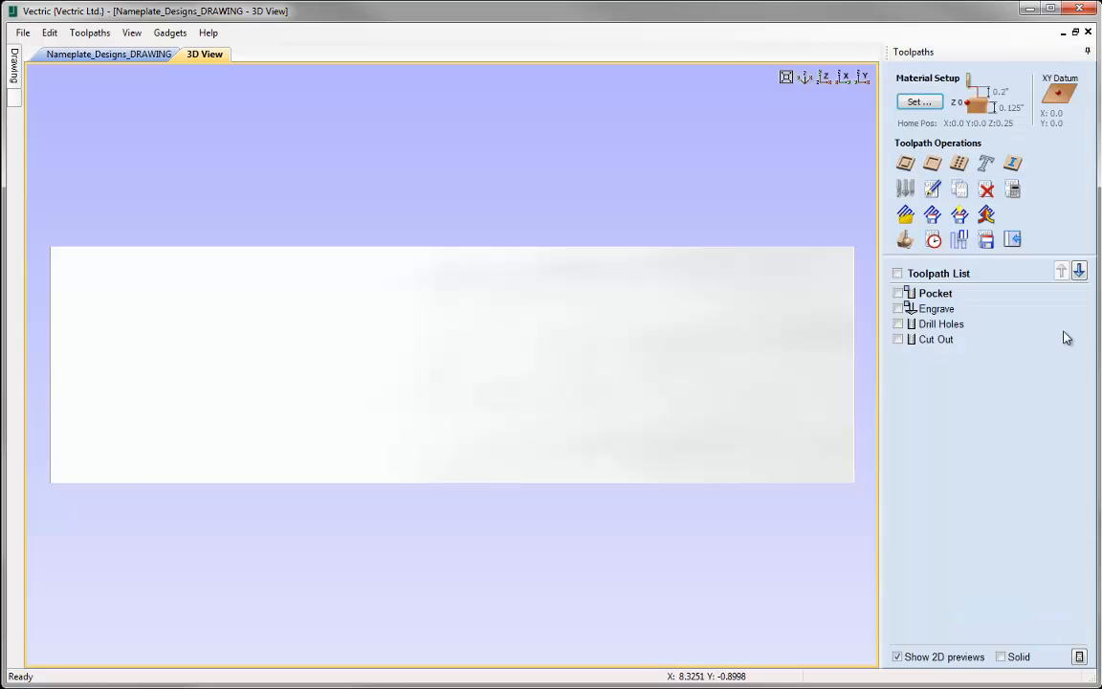
- Recalculate all toolpaths for the four nameplates and return to the 2D drawing
{"action": "left_click", "coordinate": [1013, 192]}
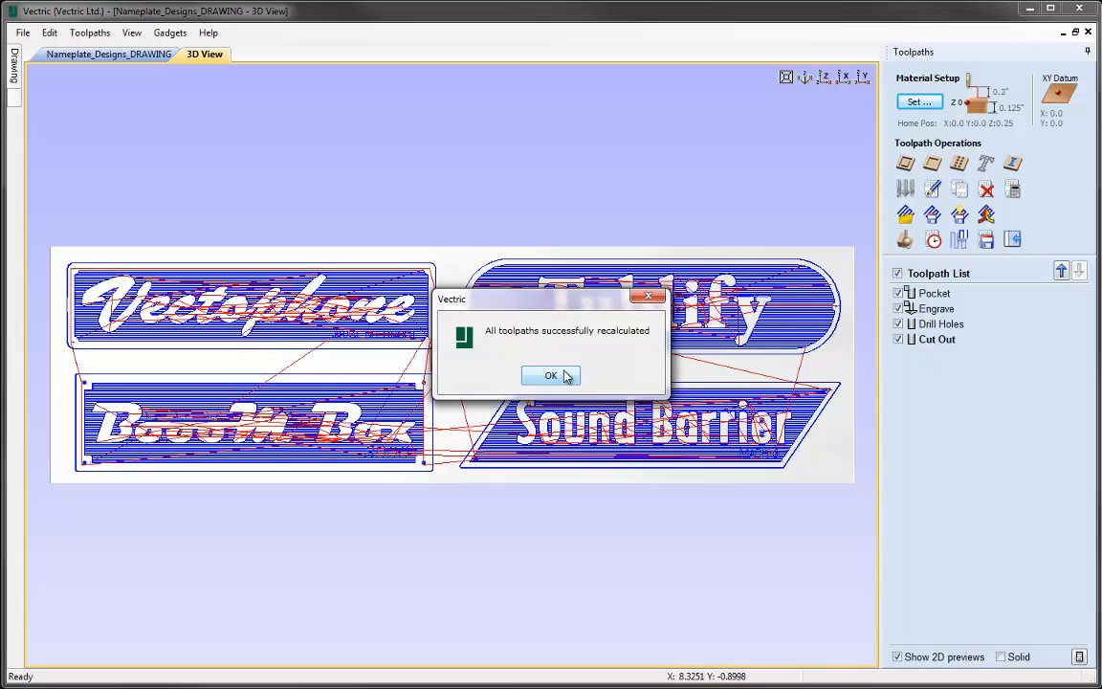
{"action": "left_click", "coordinate": [552, 375]}
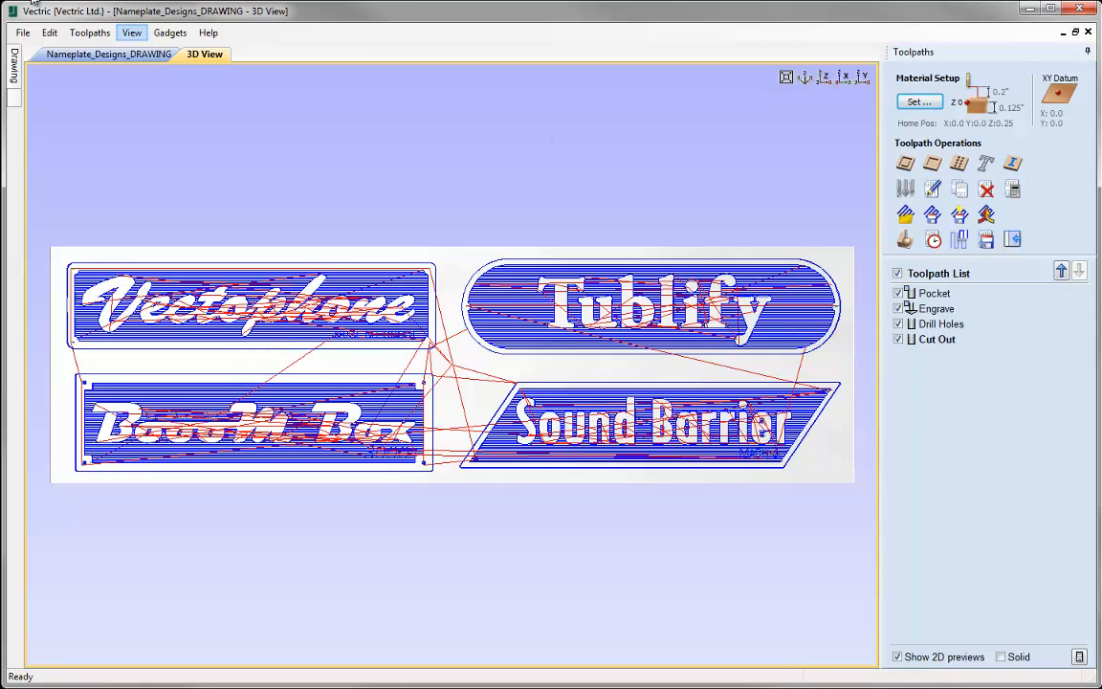
{"action": "left_click", "coordinate": [65, 55]}
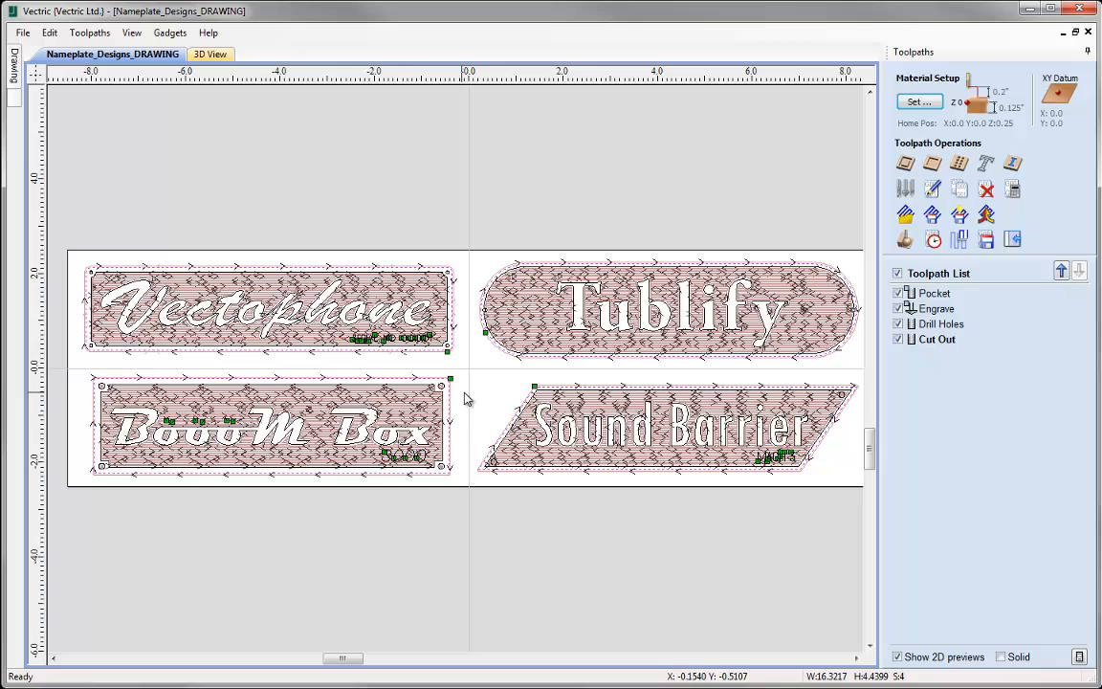
- Hide all toolpaths in the 2D drawing, then redisplay Pocket, Drill Holes and Cut Out individually to examine their coverage
{"action": "left_click", "coordinate": [897, 273]}
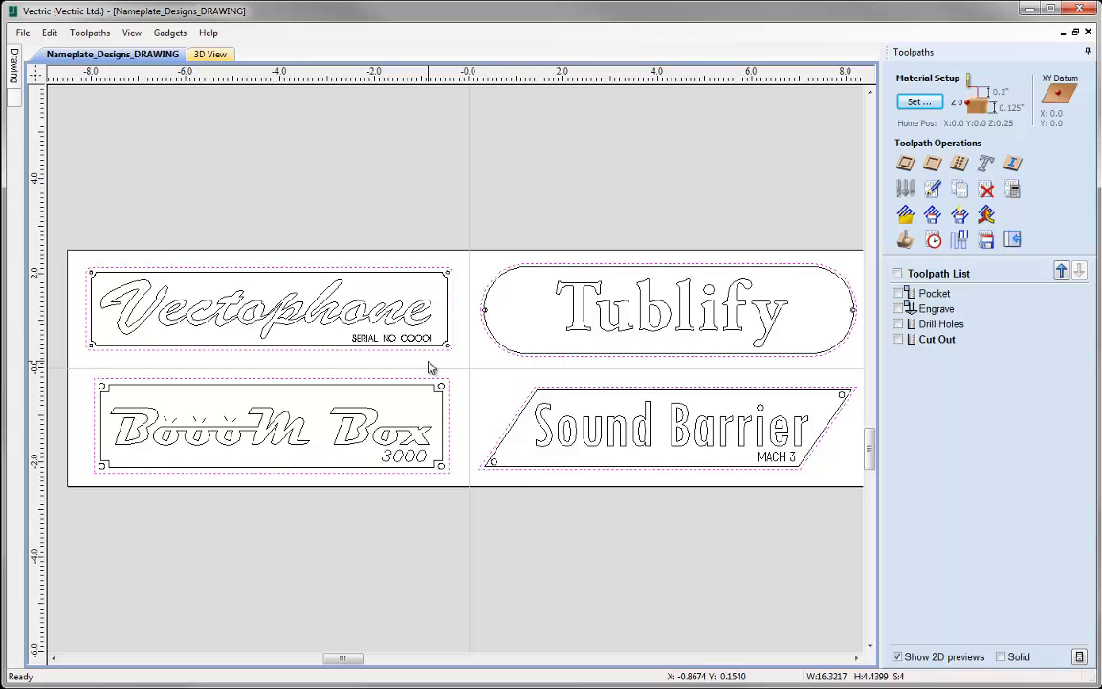
{"action": "left_click", "coordinate": [898, 292]}
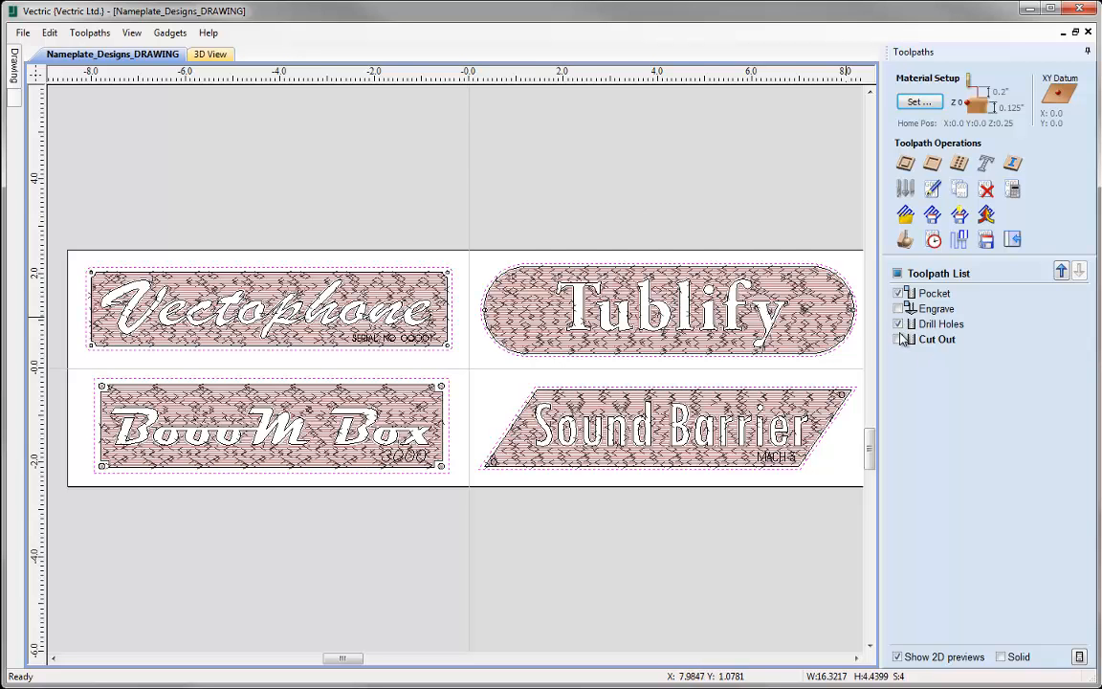
{"action": "left_click", "coordinate": [899, 340]}
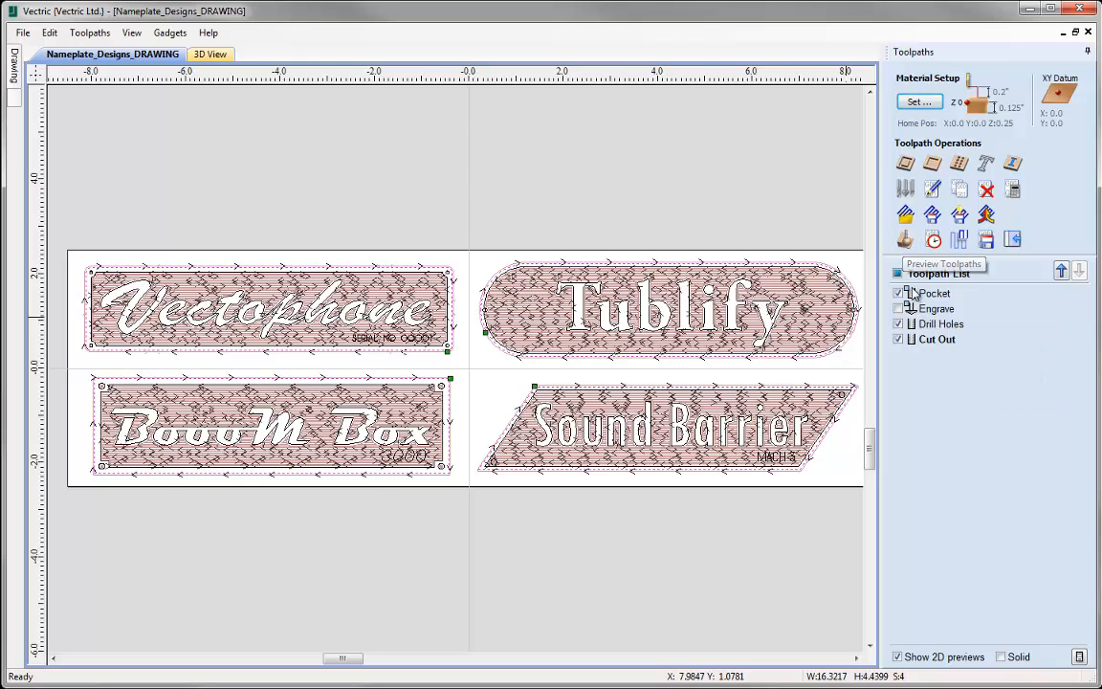
- Simulate all toolpaths in the 3D preview and examine the cut-out edges of each nameplate for holding tabs
{"action": "left_click", "coordinate": [904, 239]}
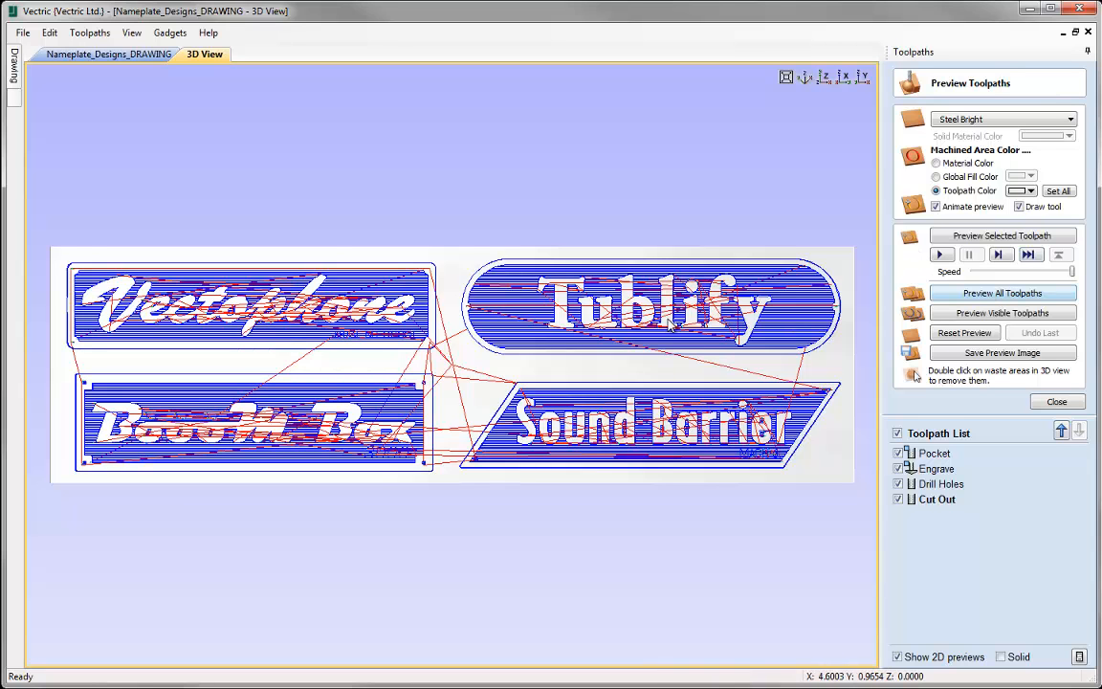
{"action": "left_click", "coordinate": [985, 295]}
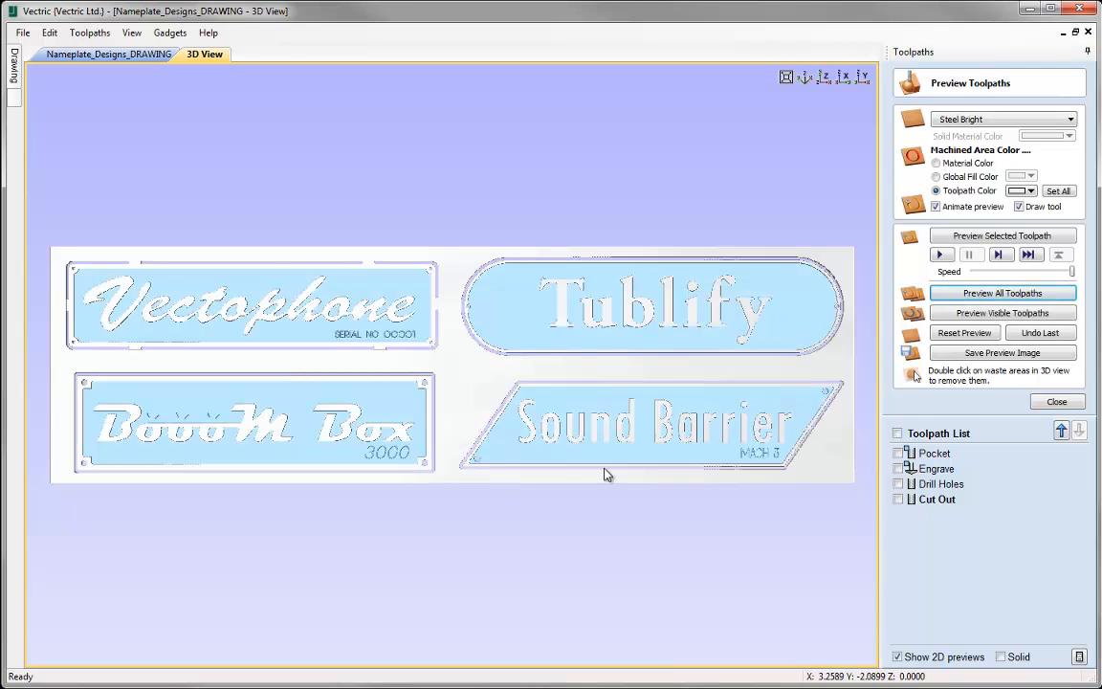
{"action": "scroll", "coordinate": [594, 480], "scroll_direction": "up", "scroll_amount": 3}
{"action": "middle_click_drag", "start_coordinate": [593, 480], "coordinate": [753, 461]}
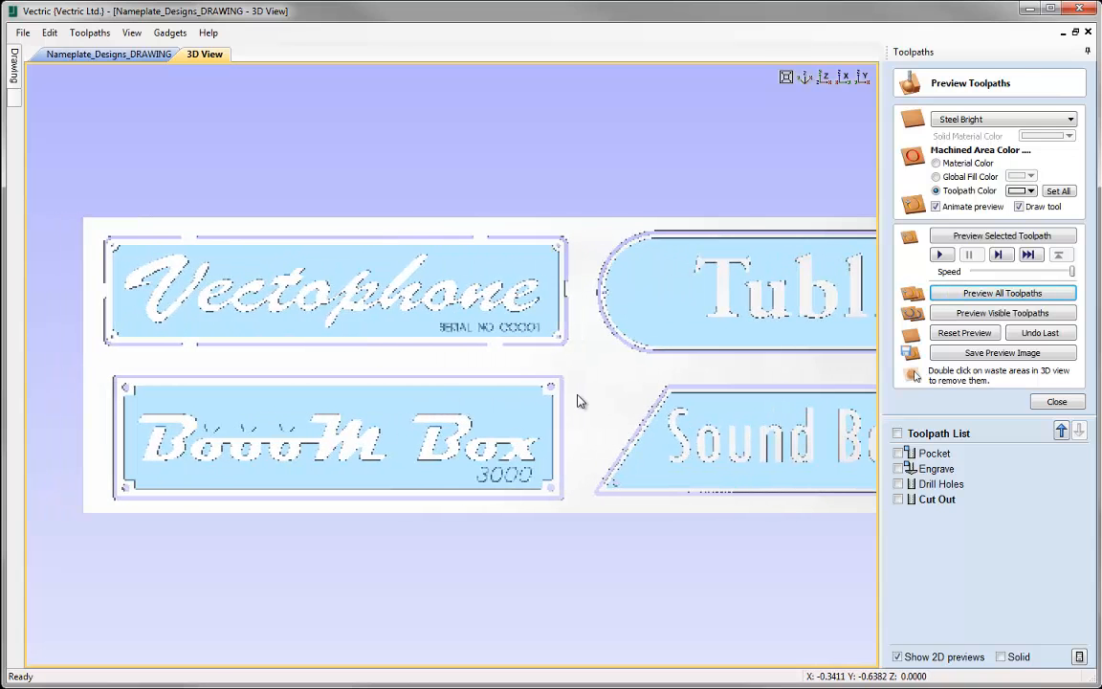
{"action": "scroll", "coordinate": [580, 402], "scroll_direction": "up", "scroll_amount": 2}
{"action": "scroll", "coordinate": [581, 402], "scroll_direction": "up", "scroll_amount": 1}
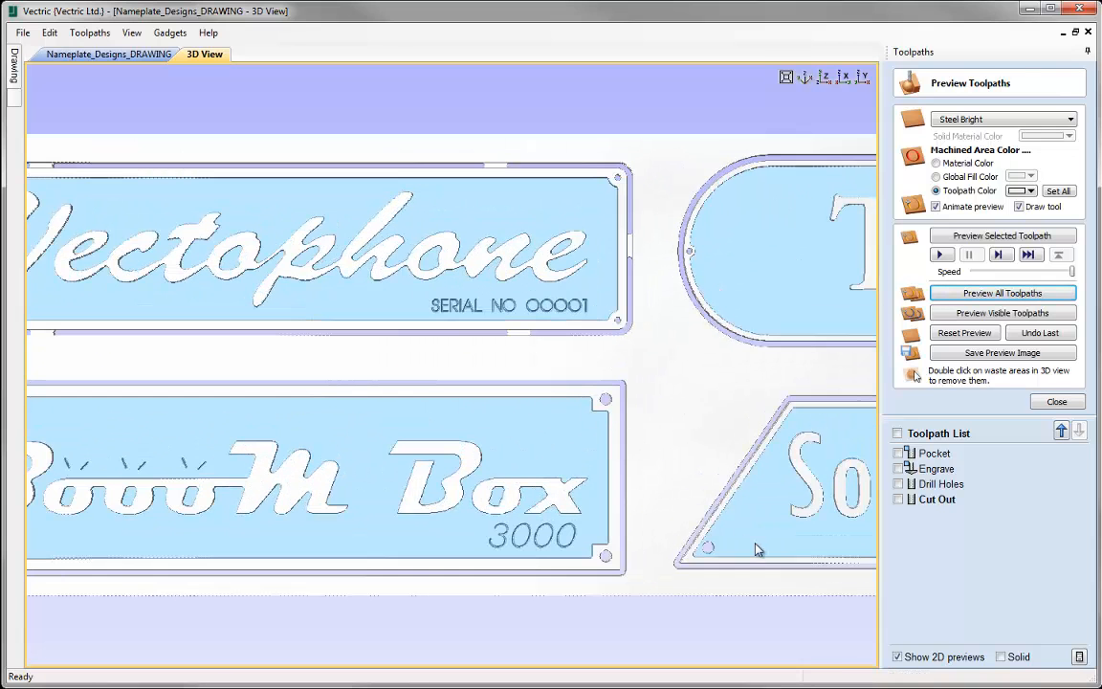
{"action": "middle_click_drag", "start_coordinate": [345, 347], "coordinate": [521, 382]}
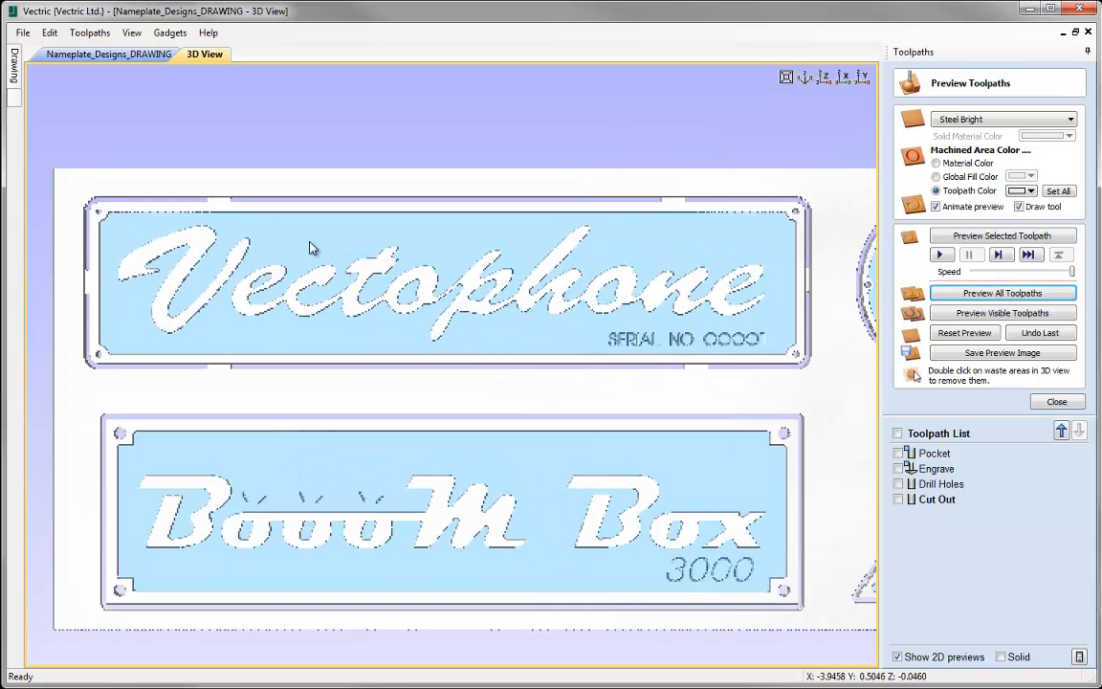
{"action": "scroll", "coordinate": [216, 371], "scroll_direction": "down", "scroll_amount": 1}
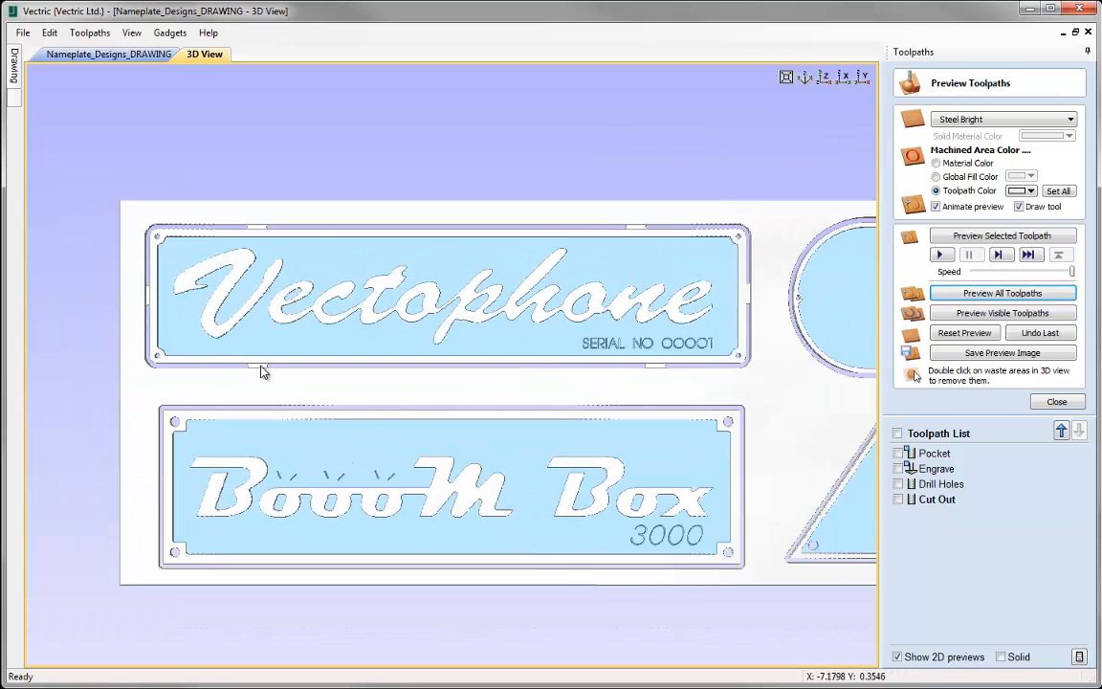
{"action": "middle_click_drag", "start_coordinate": [723, 380], "coordinate": [378, 392]}
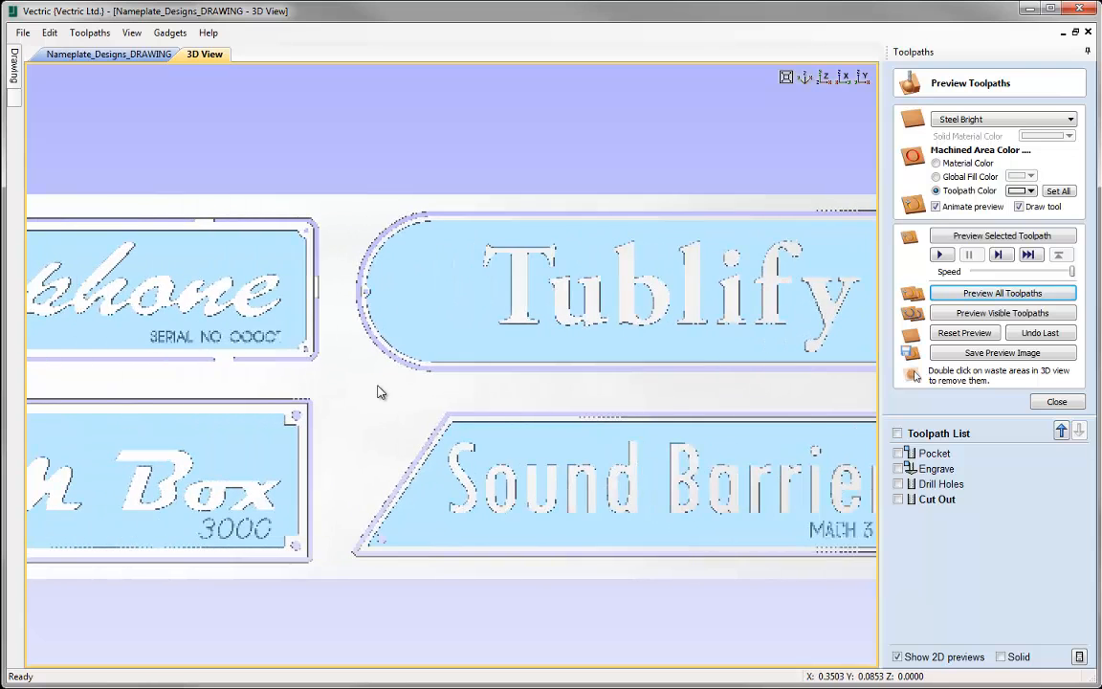
- Edit the Cut Out toolpath to place a constant number of 4 tabs on every nameplate outline, and recalculate it
{"action": "double_click", "coordinate": [947, 499]}
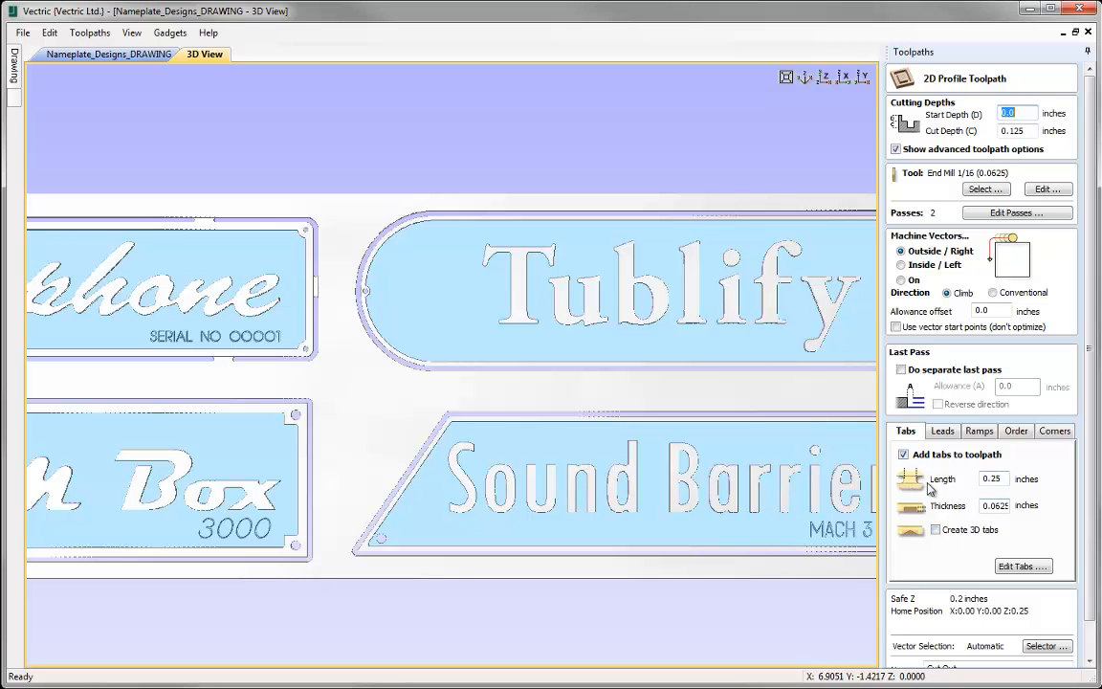
{"action": "left_click", "coordinate": [1010, 566]}
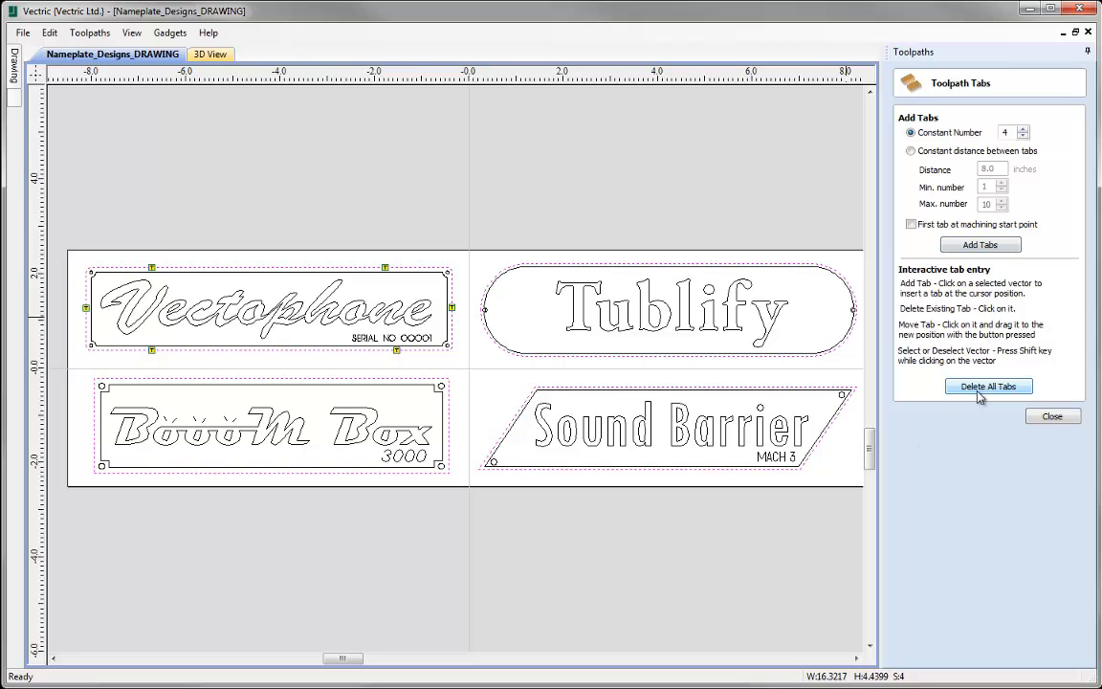
{"action": "left_click", "coordinate": [964, 246]}
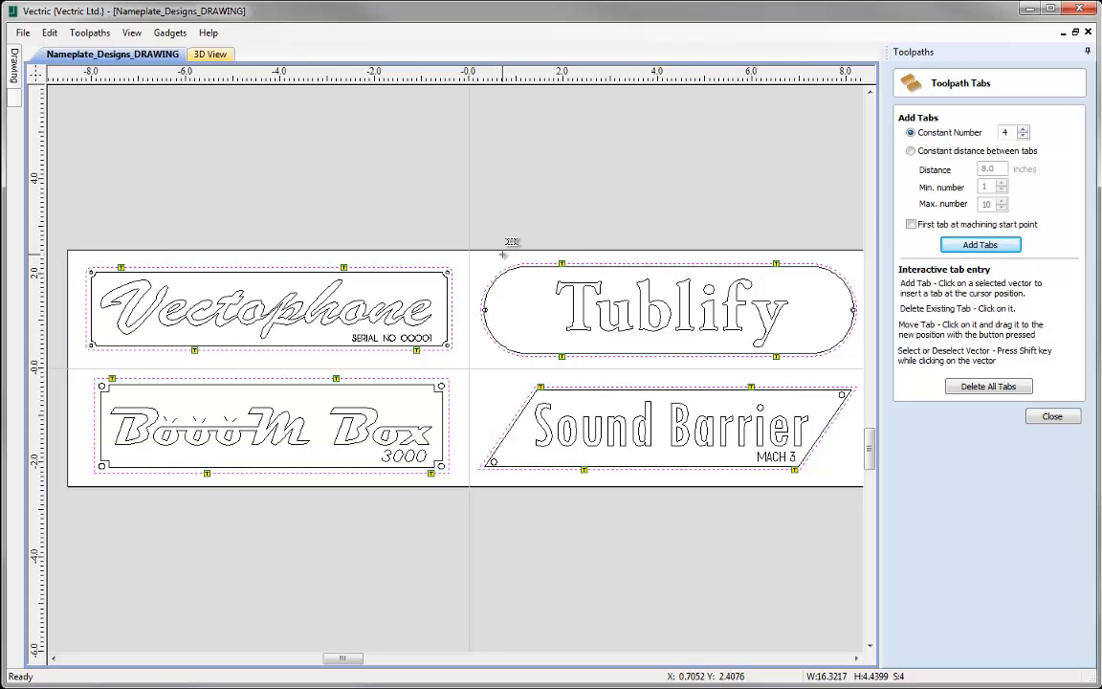
{"action": "left_click", "coordinate": [1043, 416]}
{"action": "scroll", "coordinate": [1084, 535], "scroll_direction": "down", "scroll_amount": 1}
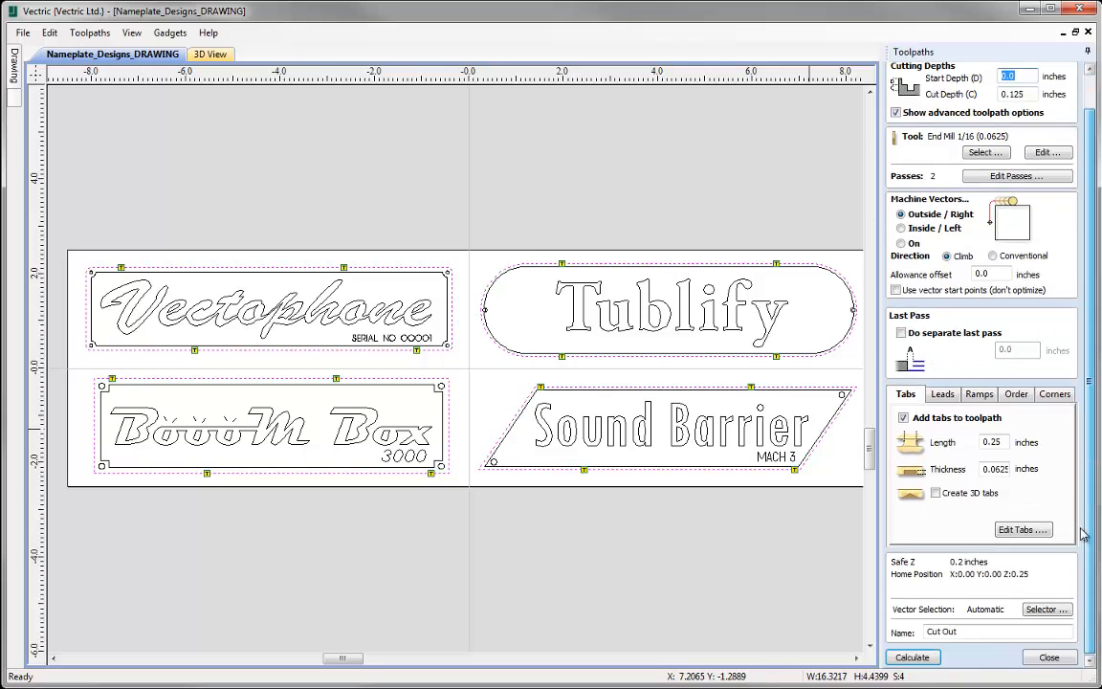
{"action": "left_click", "coordinate": [914, 657]}
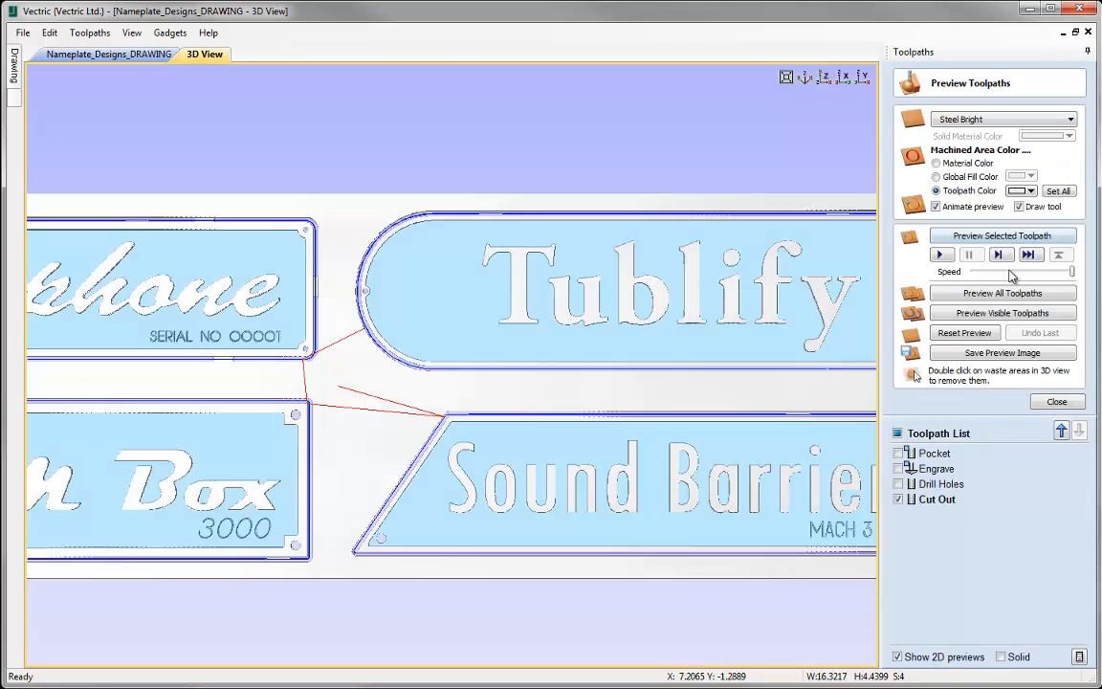
- Reset the preview, simulate all toolpaths again and examine the tabs around each of the four nameplates
{"action": "left_click", "coordinate": [949, 333]}
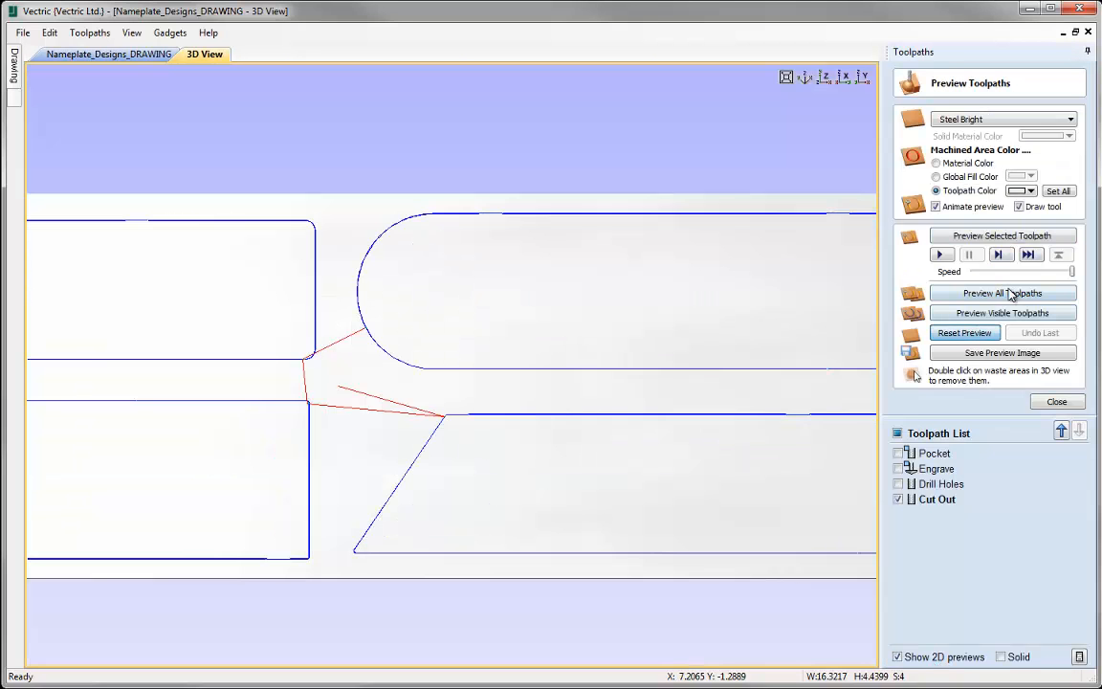
{"action": "left_click", "coordinate": [1004, 293]}
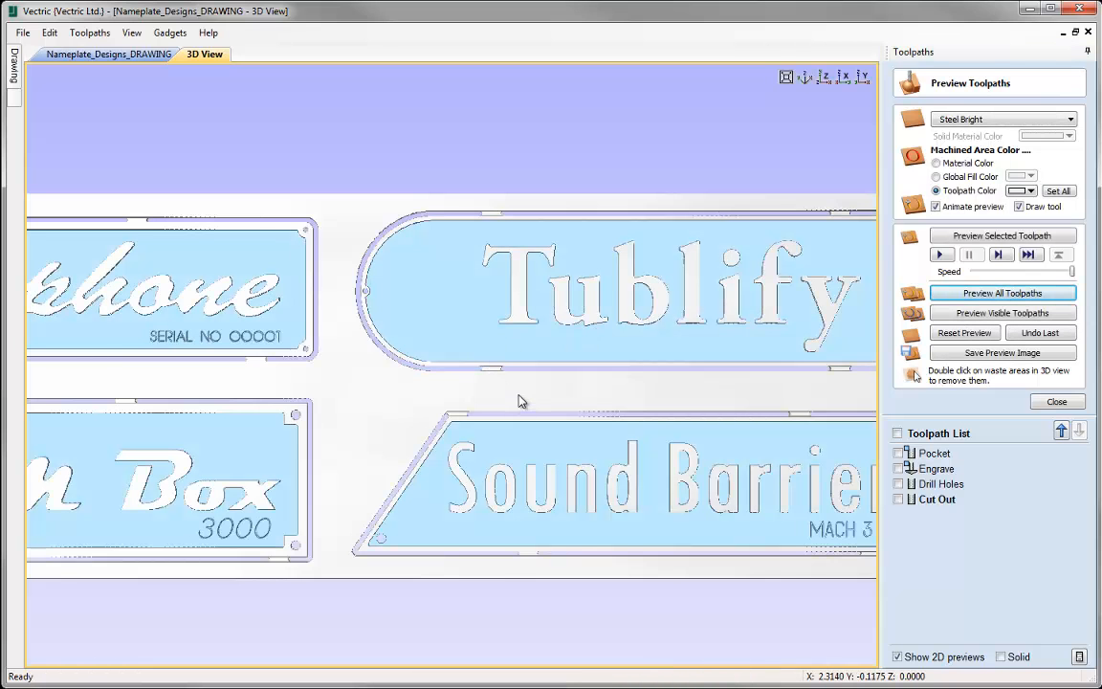
{"action": "scroll", "coordinate": [520, 401], "scroll_direction": "down", "scroll_amount": 4}
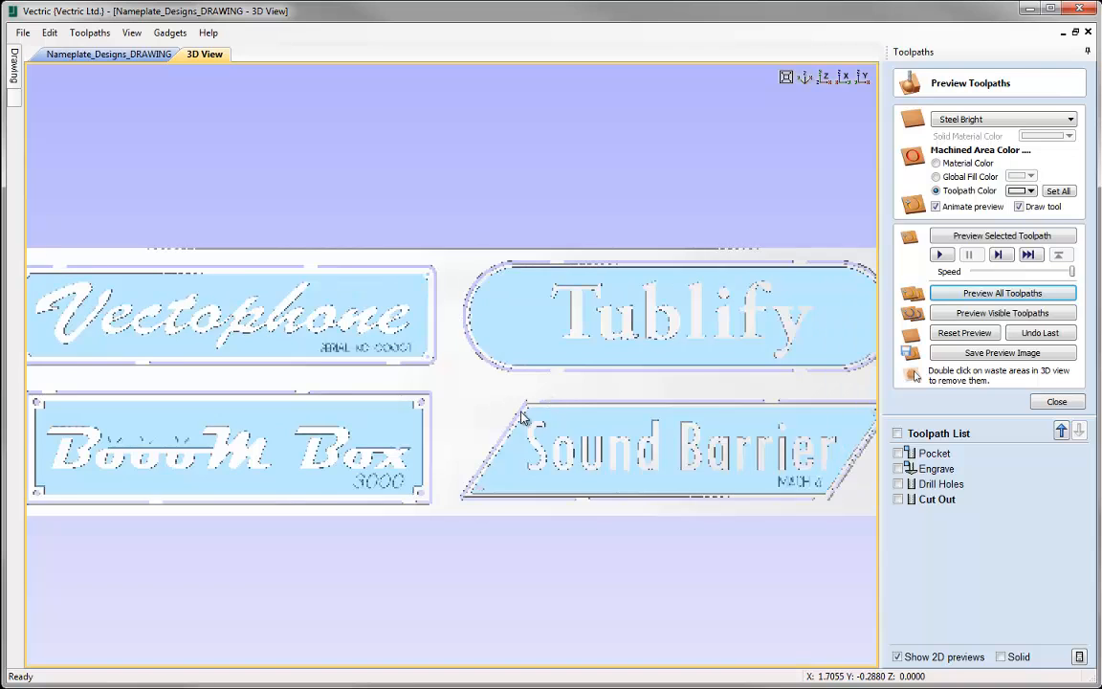
{"action": "scroll", "coordinate": [527, 430], "scroll_direction": "up", "scroll_amount": 3}
{"action": "middle_click_drag", "start_coordinate": [639, 441], "coordinate": [317, 361]}
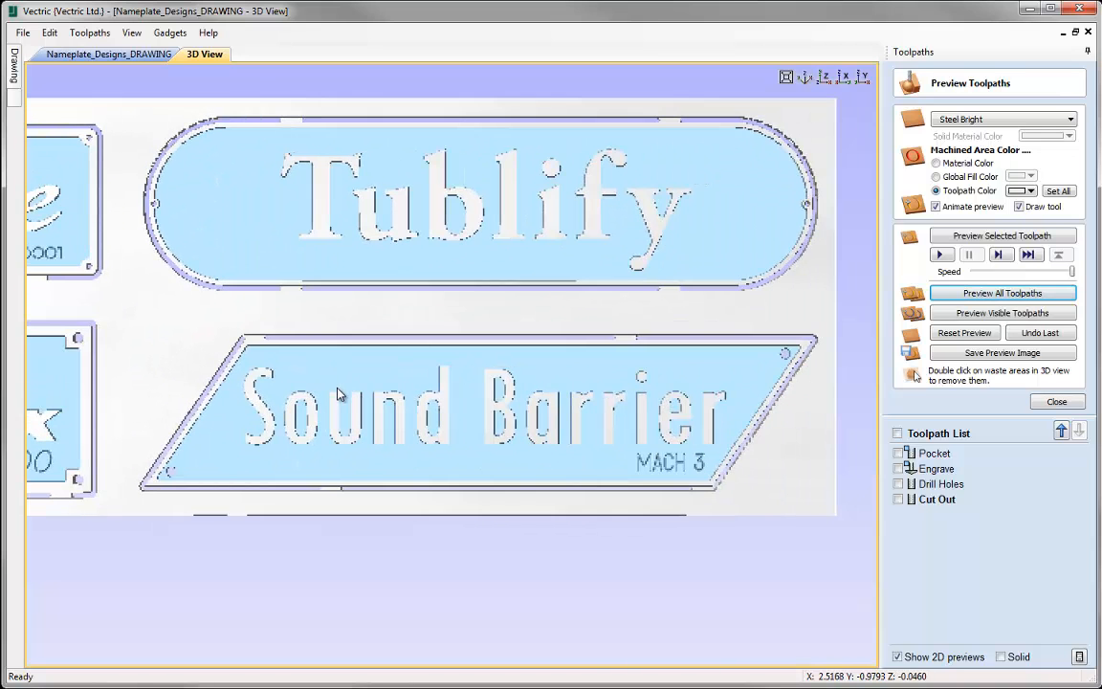
{"action": "scroll", "coordinate": [337, 394], "scroll_direction": "up", "scroll_amount": 2}
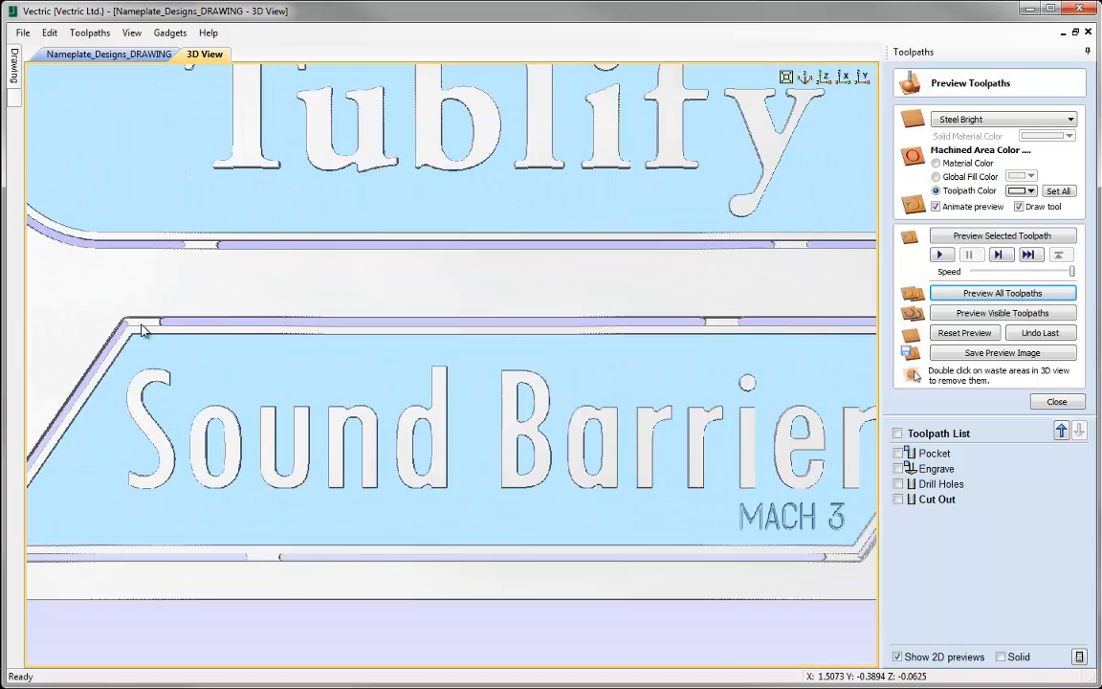
{"action": "middle_click_drag", "start_coordinate": [531, 412], "coordinate": [504, 436]}
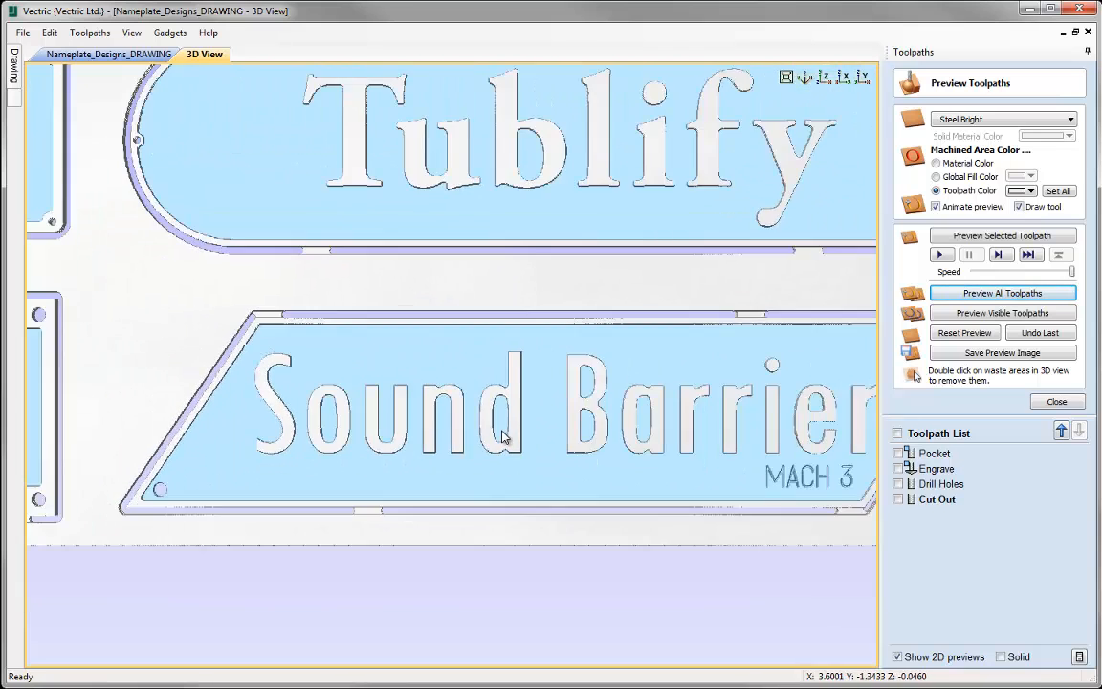
{"action": "scroll", "coordinate": [504, 437], "scroll_direction": "down", "scroll_amount": 4}
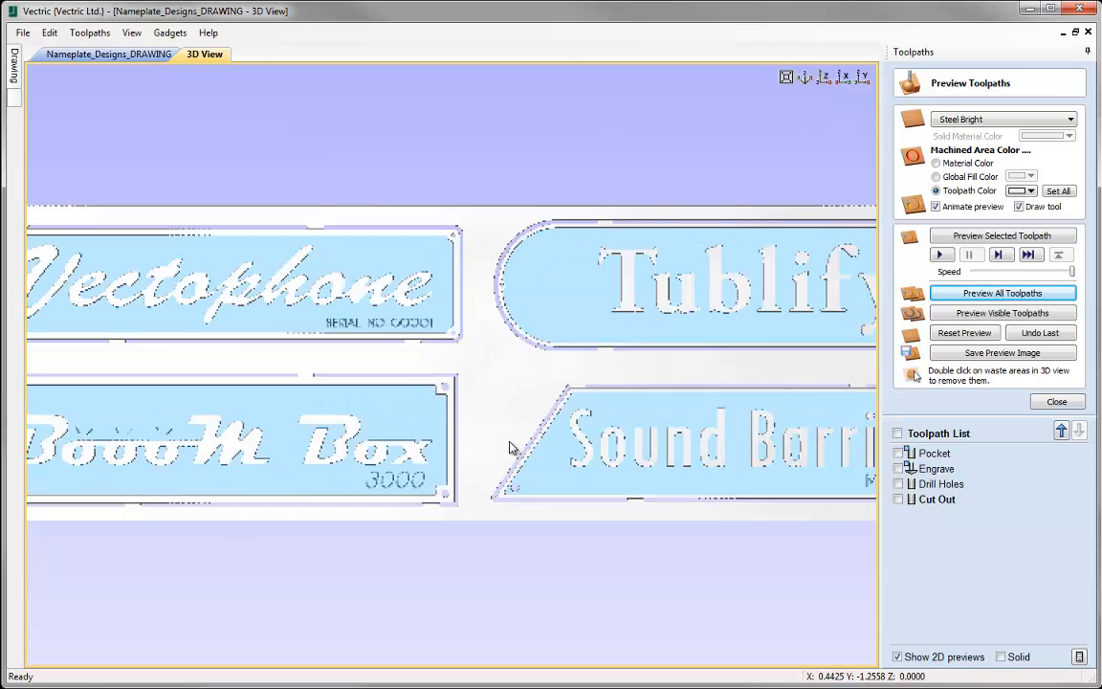
{"action": "scroll", "coordinate": [472, 444], "scroll_direction": "down", "scroll_amount": 2}
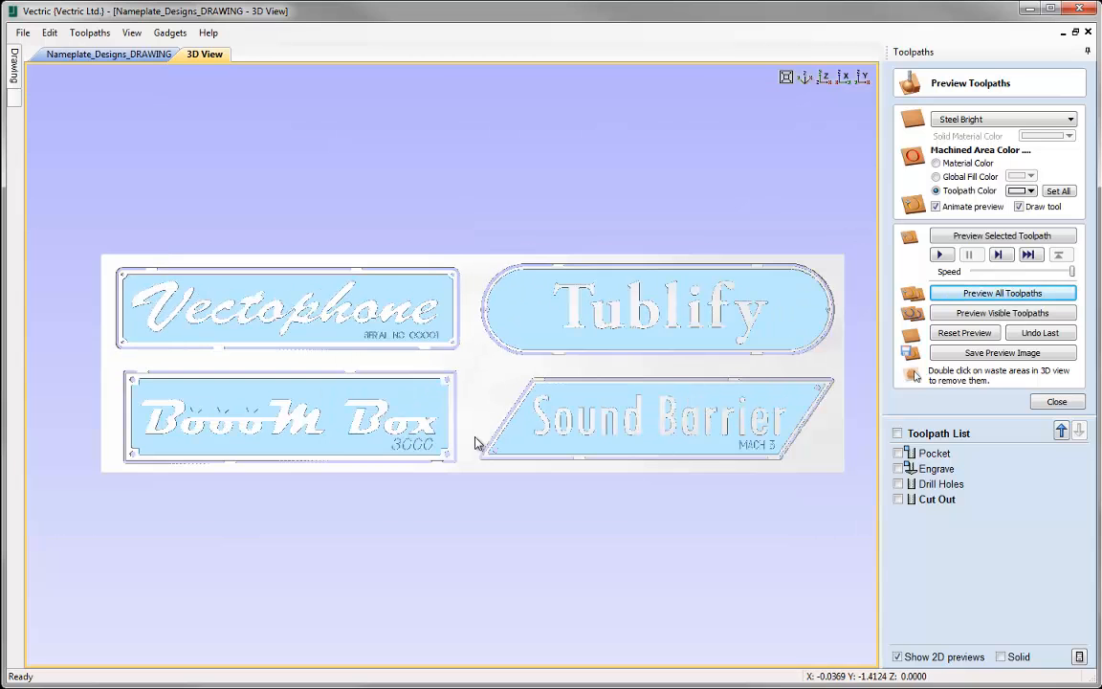
{"action": "scroll", "coordinate": [476, 443], "scroll_direction": "up", "scroll_amount": 1}
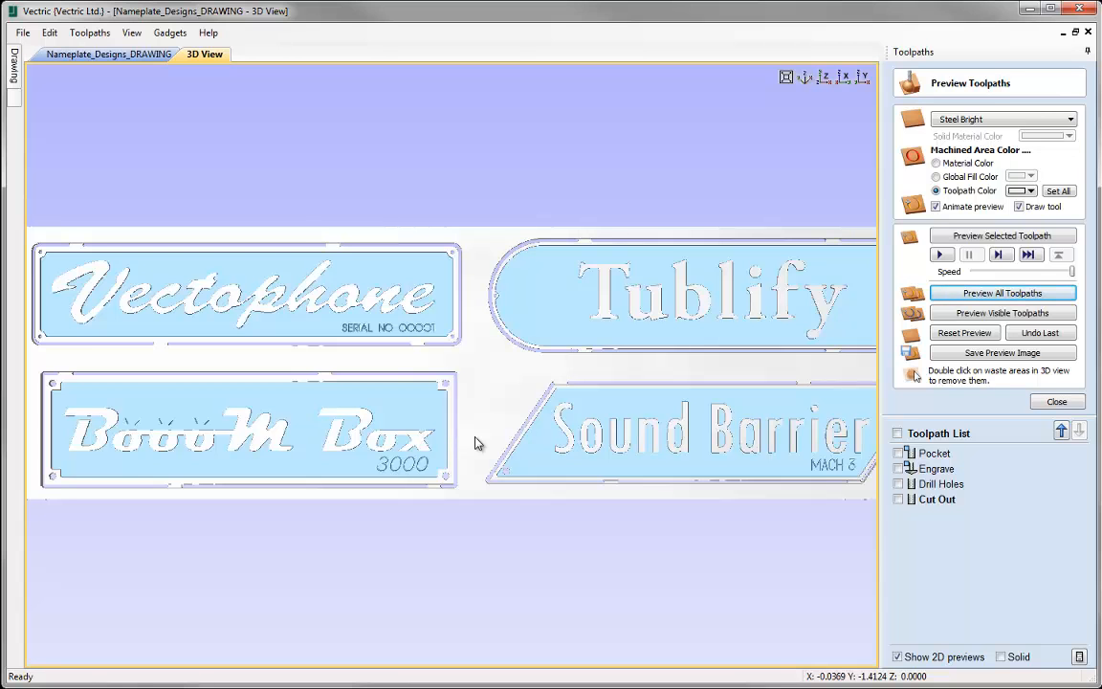
{"action": "scroll", "coordinate": [451, 431], "scroll_direction": "down", "scroll_amount": 1}
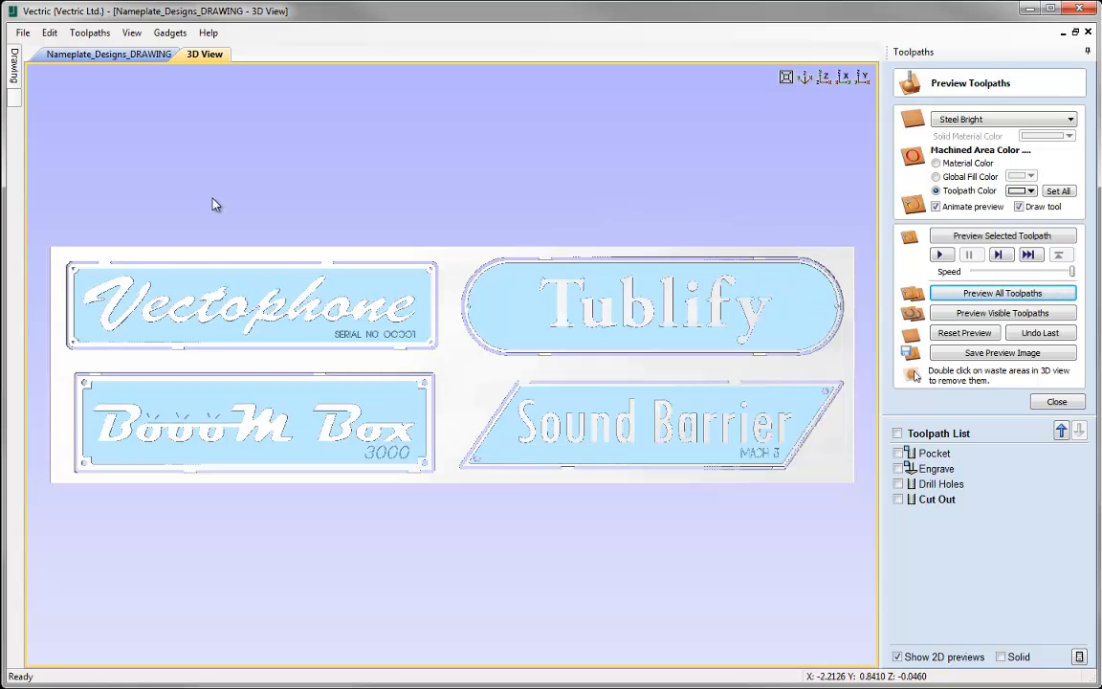
- Save the job under the new name Nameplate_Designs_TOOLPATH.crv
{"action": "left_click", "coordinate": [22, 33]}
{"action": "left_click", "coordinate": [54, 117]}
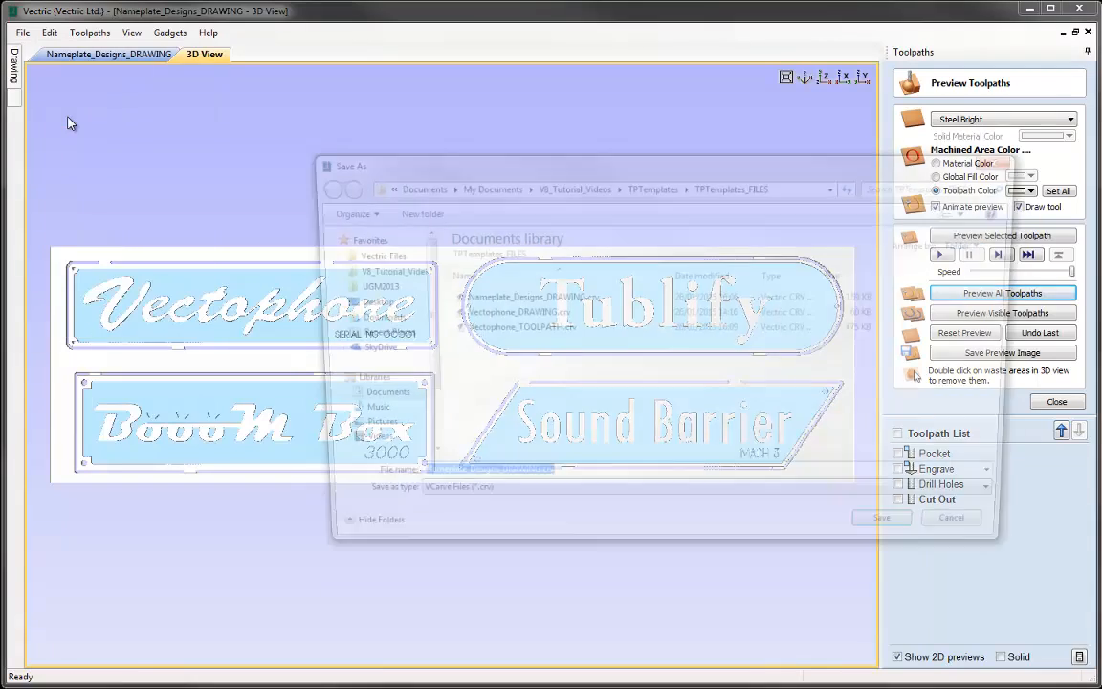
{"action": "left_click", "coordinate": [528, 485]}
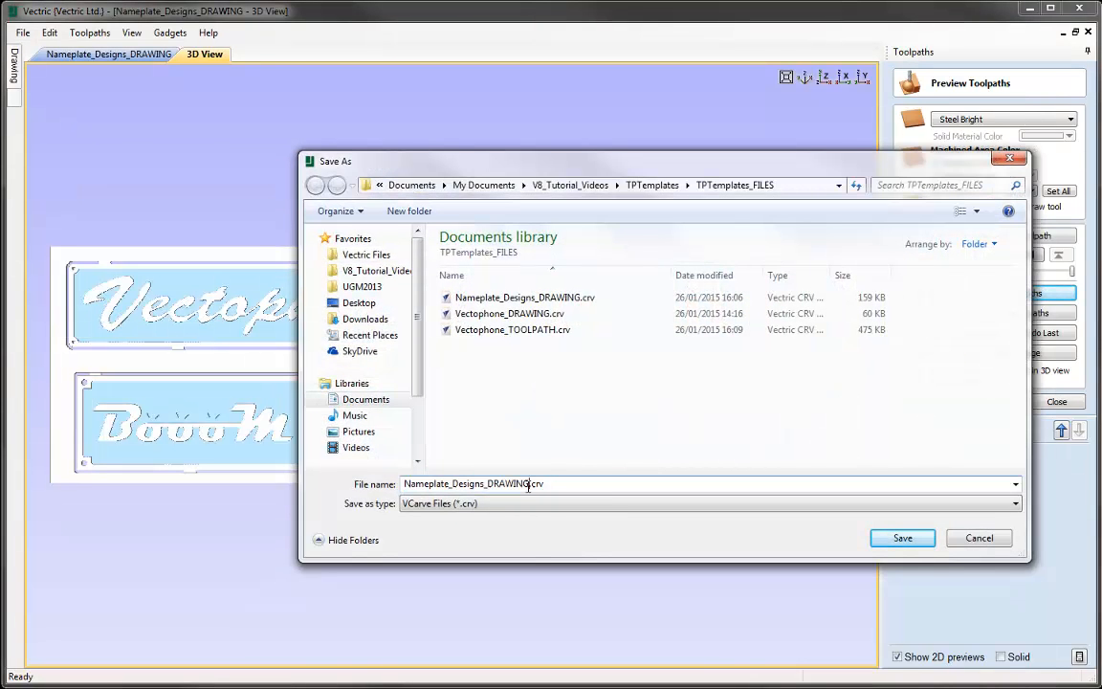
{"action": "key", "text": "BackSpace"}
{"action": "key", "text": "BackSpace"}
{"action": "key", "text": "BackSpace"}
{"action": "key", "text": "BackSpace"}
{"action": "key", "text": "BackSpace"}
{"action": "key", "text": "BackSpace"}
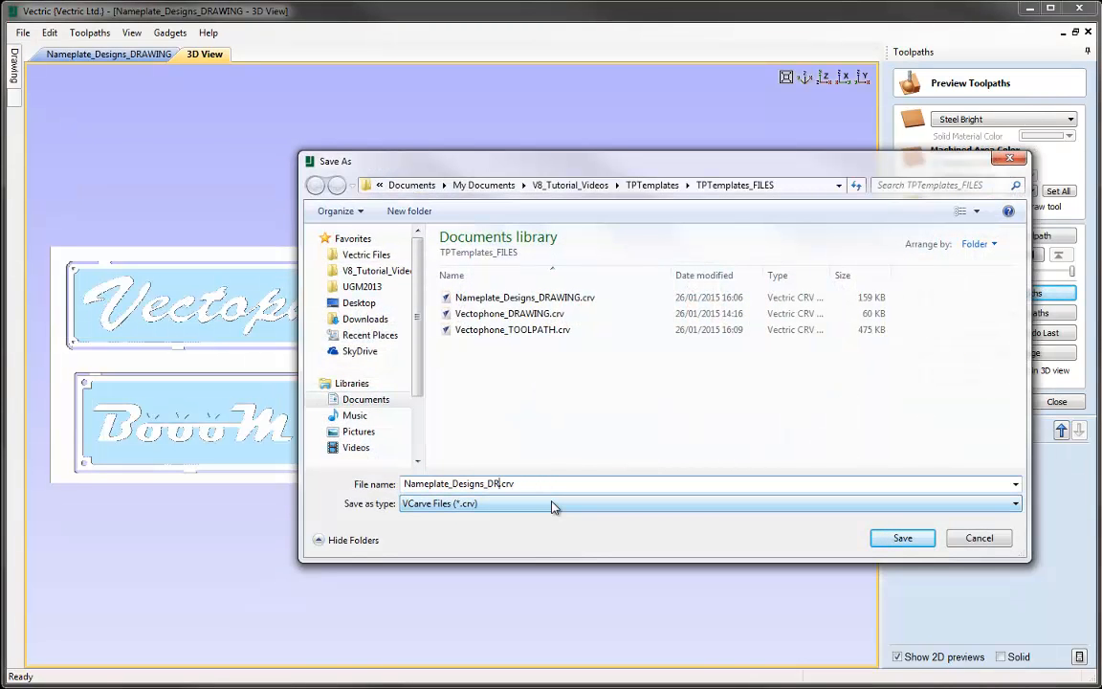
{"action": "type", "text": "TOOLPATH"}
{"action": "left_click", "coordinate": [911, 541]}
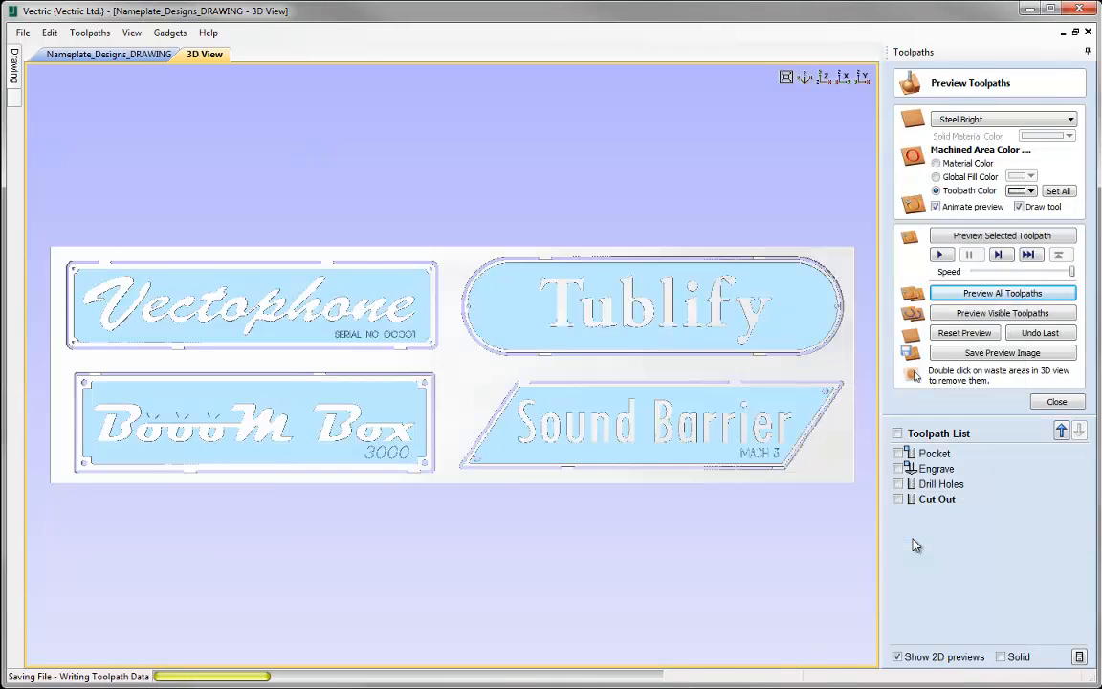